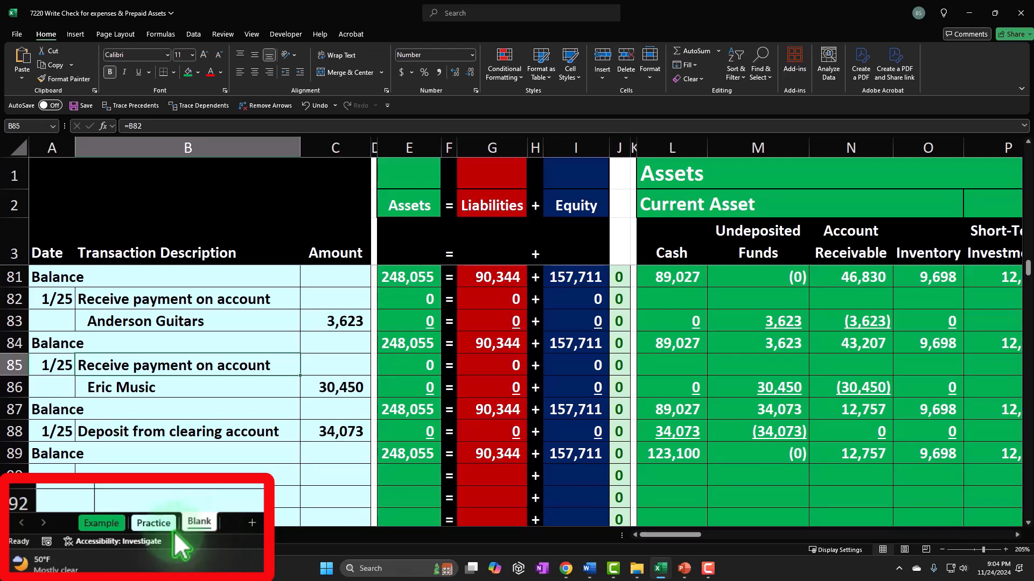
# Step: Review the Example sheet's transaction list from the beginning balances down to the prepaid insurance, supplies, utilities and telephone payments
pyautogui.click(95, 535)
pyautogui.click(203, 430)
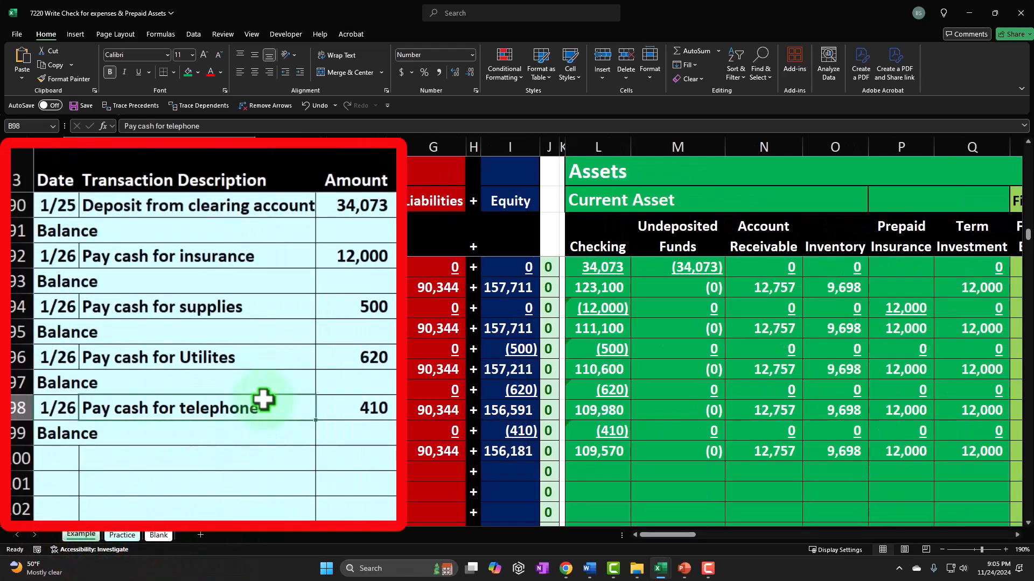
pyautogui.scroll(10, 263, 400)
pyautogui.scroll(19, 263, 400)
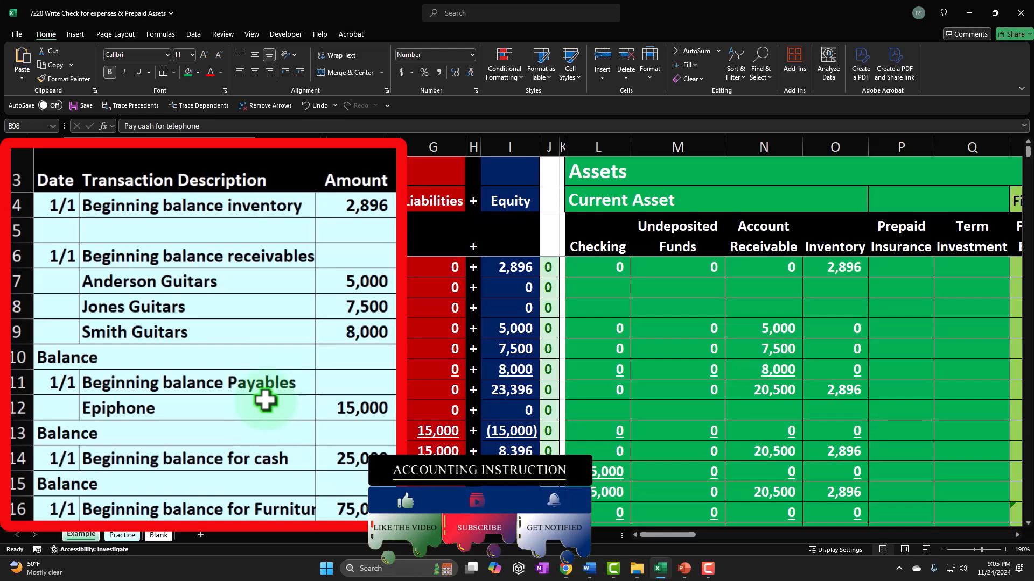
pyautogui.click(267, 389)
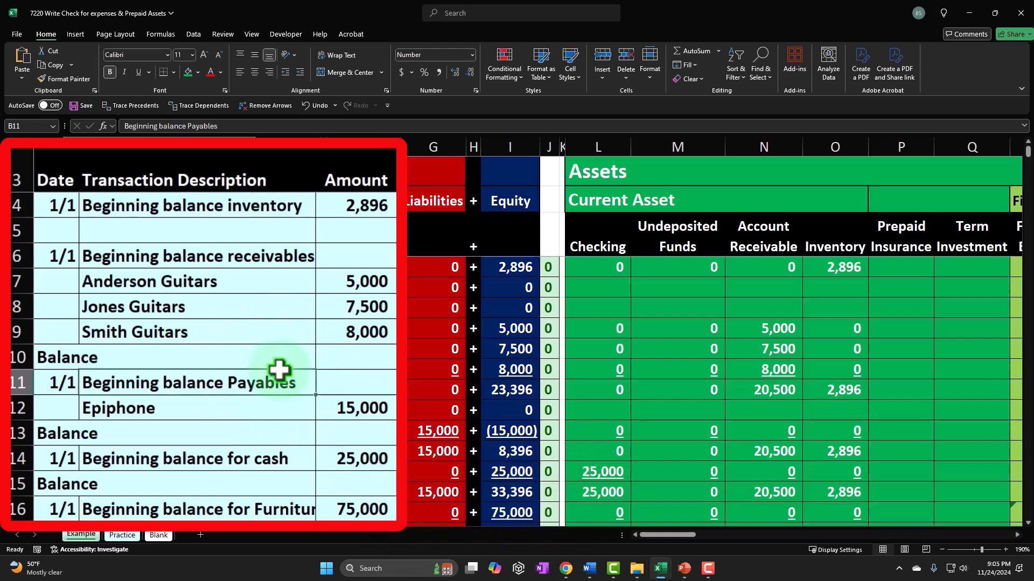
pyautogui.click(279, 371)
pyautogui.scroll(-3, 280, 372)
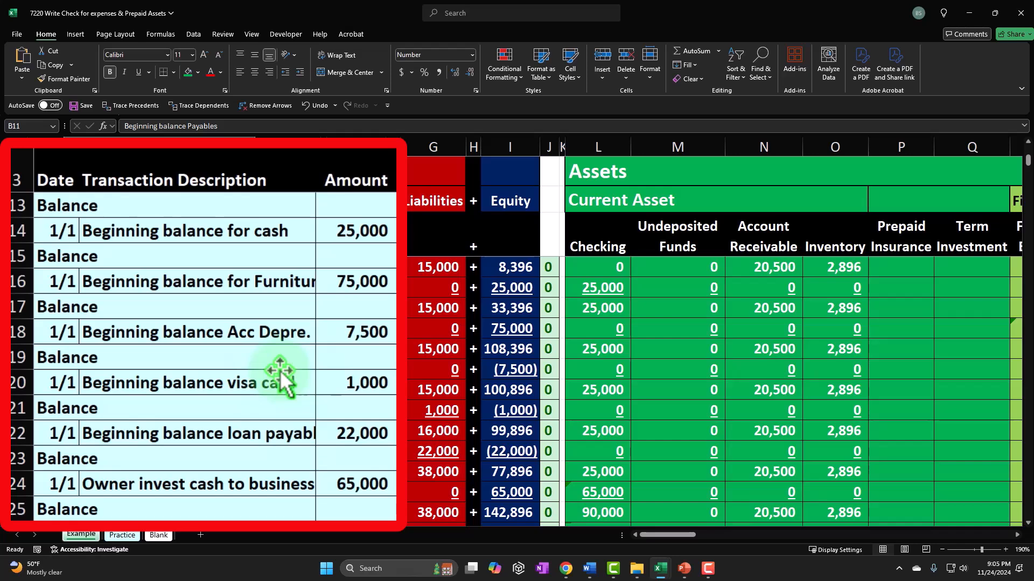
pyautogui.scroll(-2, 280, 372)
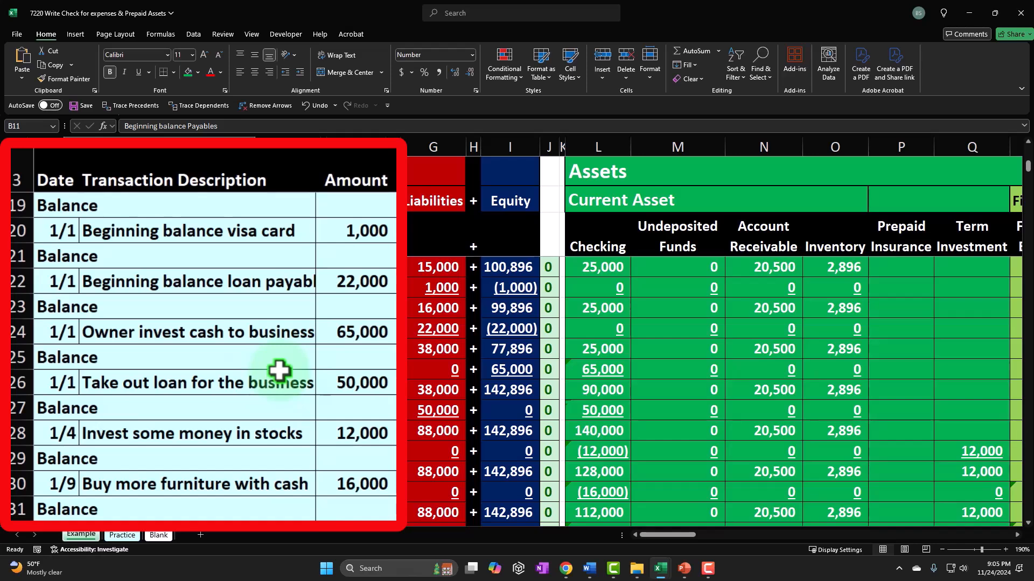
pyautogui.scroll(-3, 279, 371)
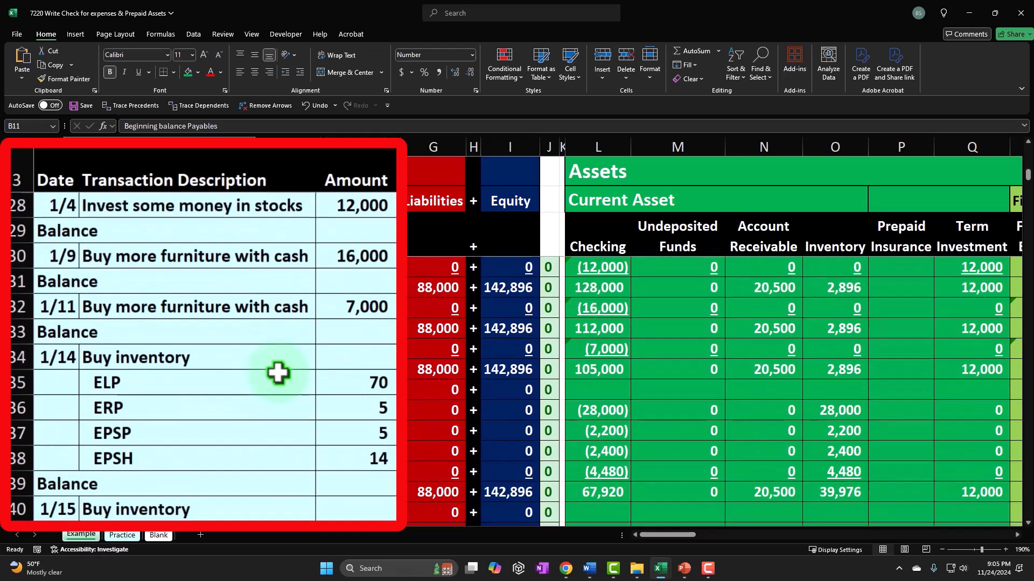
pyautogui.scroll(-3, 278, 373)
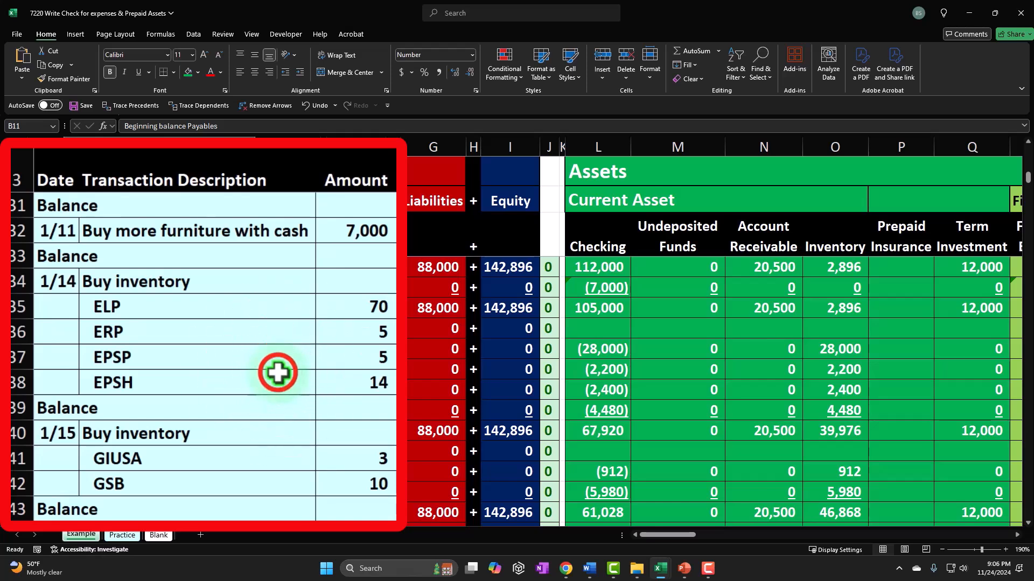
pyautogui.click(279, 373)
pyautogui.scroll(-3, 278, 373)
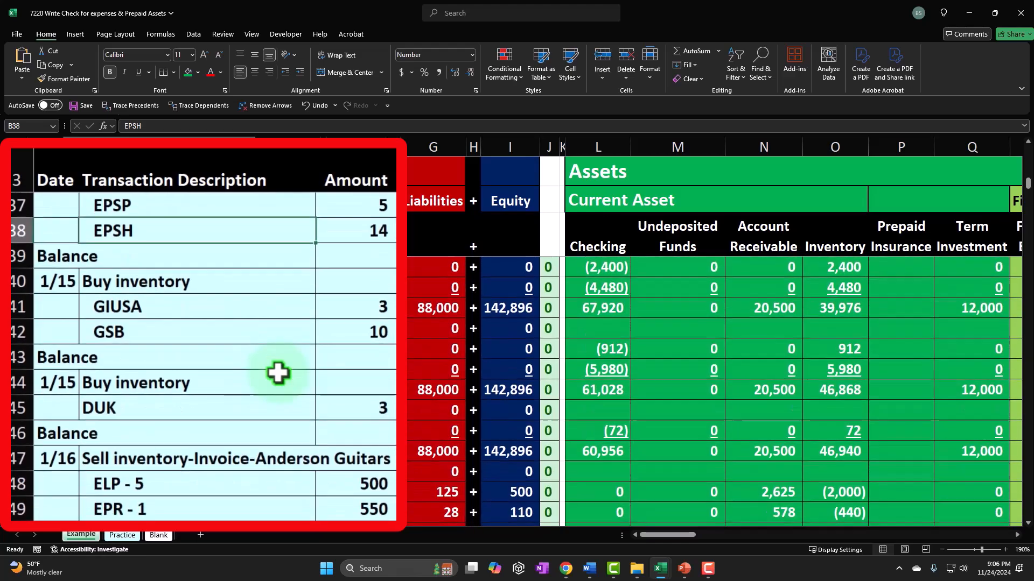
pyautogui.scroll(-5, 278, 373)
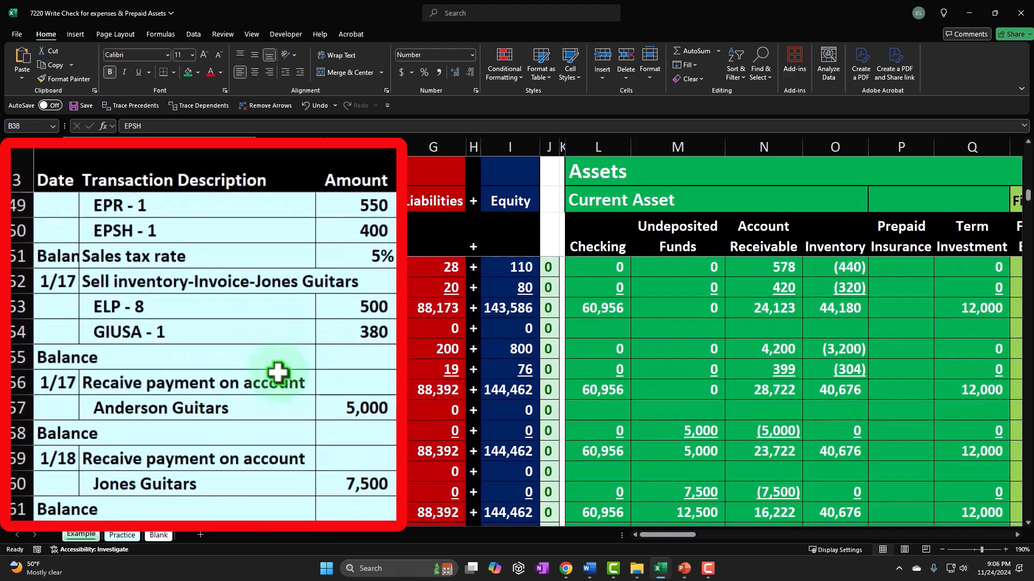
pyautogui.scroll(-6, 279, 373)
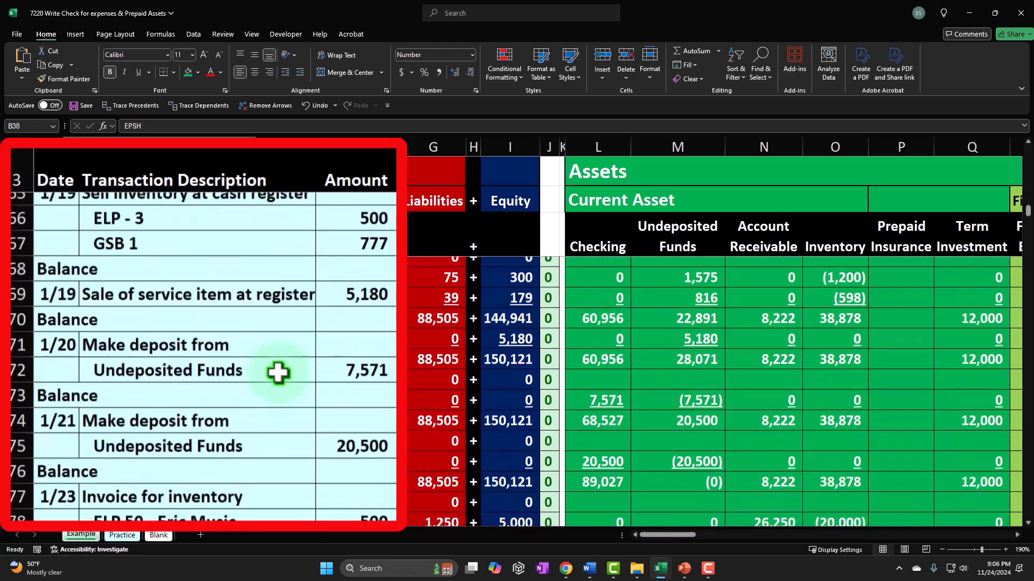
pyautogui.scroll(-5, 278, 373)
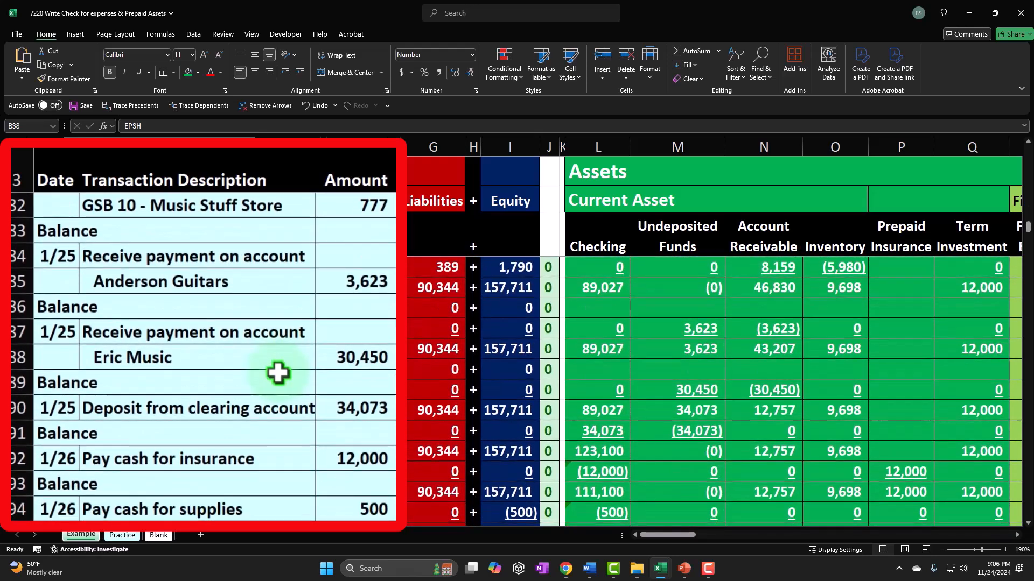
pyautogui.scroll(-1, 278, 373)
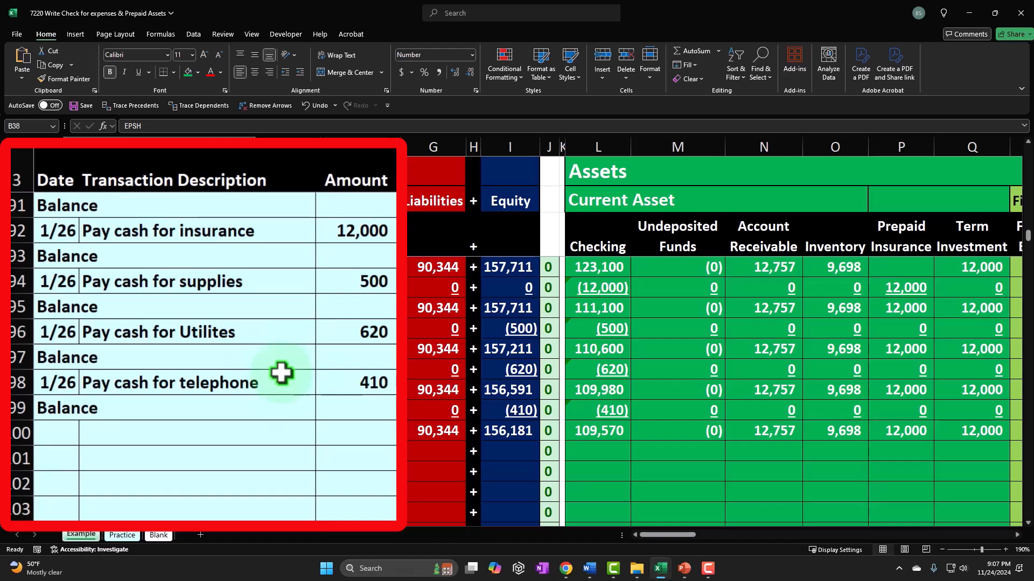
pyautogui.click(367, 340)
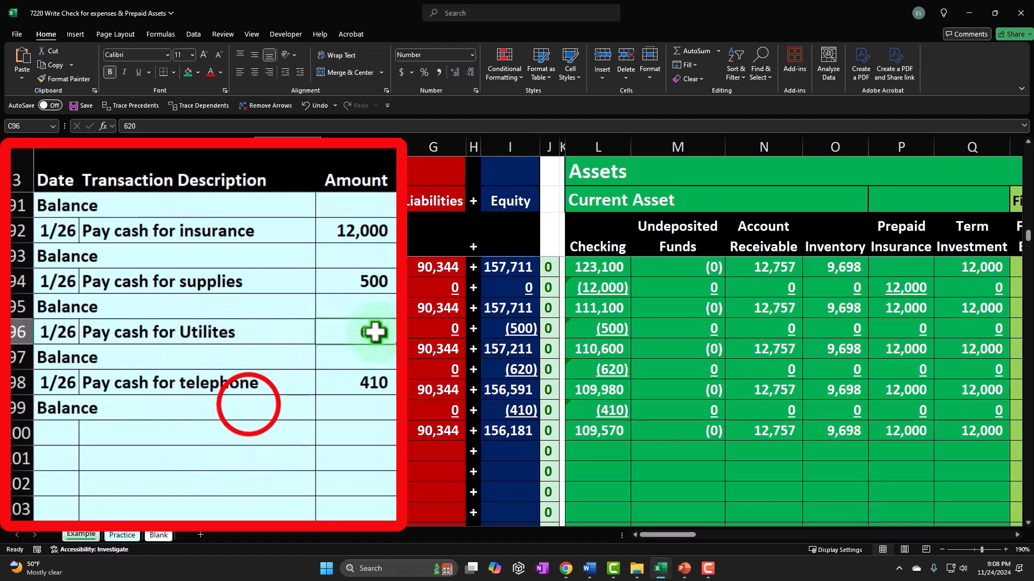
pyautogui.click(248, 407)
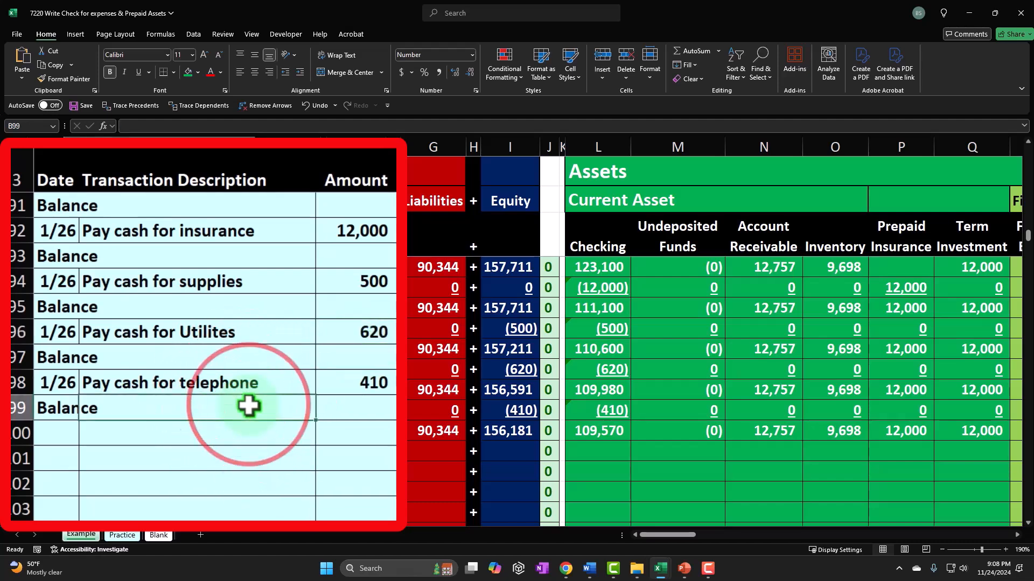
# Step: Switch to the Blank sheet and examine the Cash and income statement columns around the last balance row
pyautogui.click(163, 536)
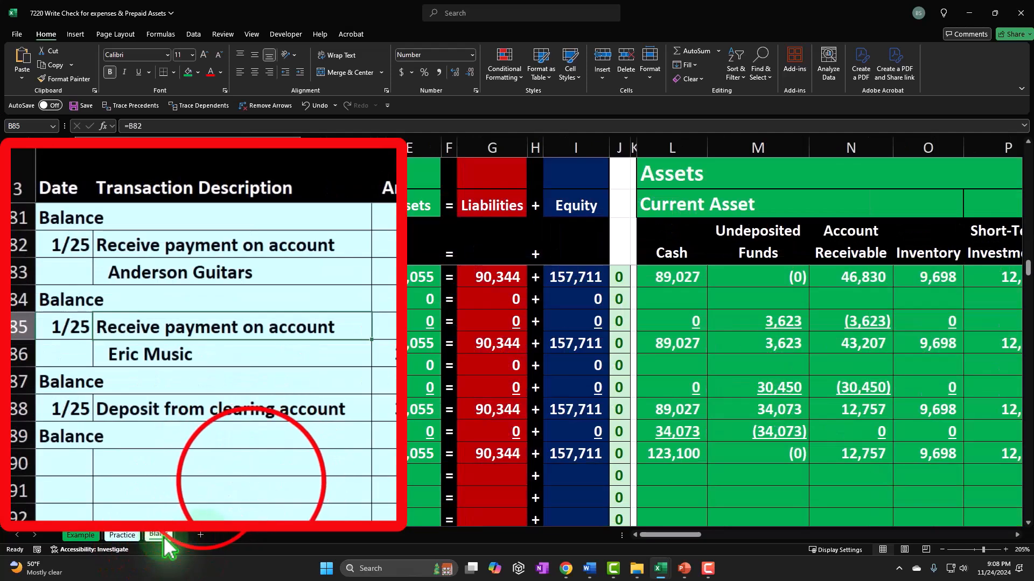
pyautogui.click(251, 480)
pyautogui.scroll(-1, 255, 481)
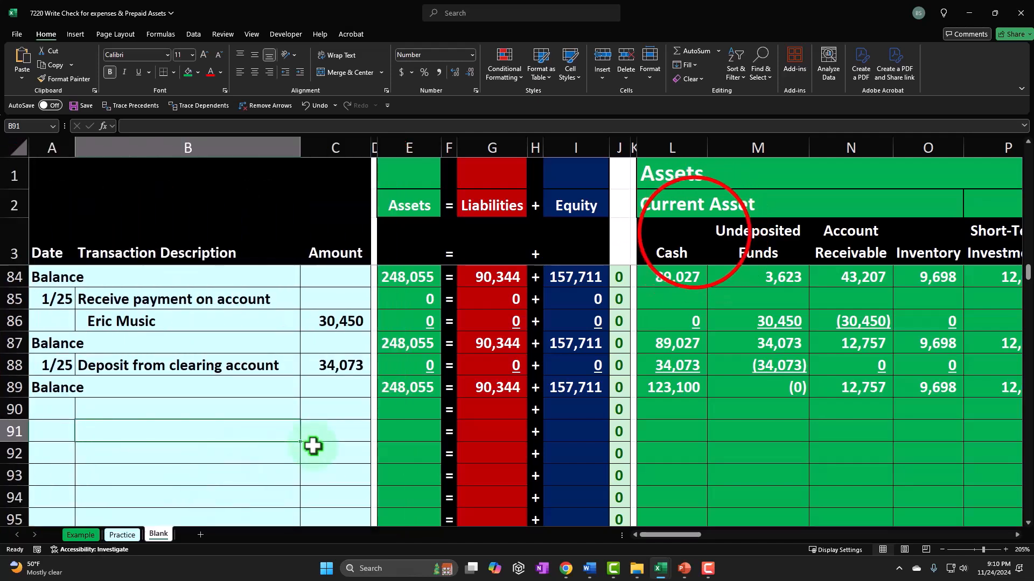
pyautogui.click(693, 237)
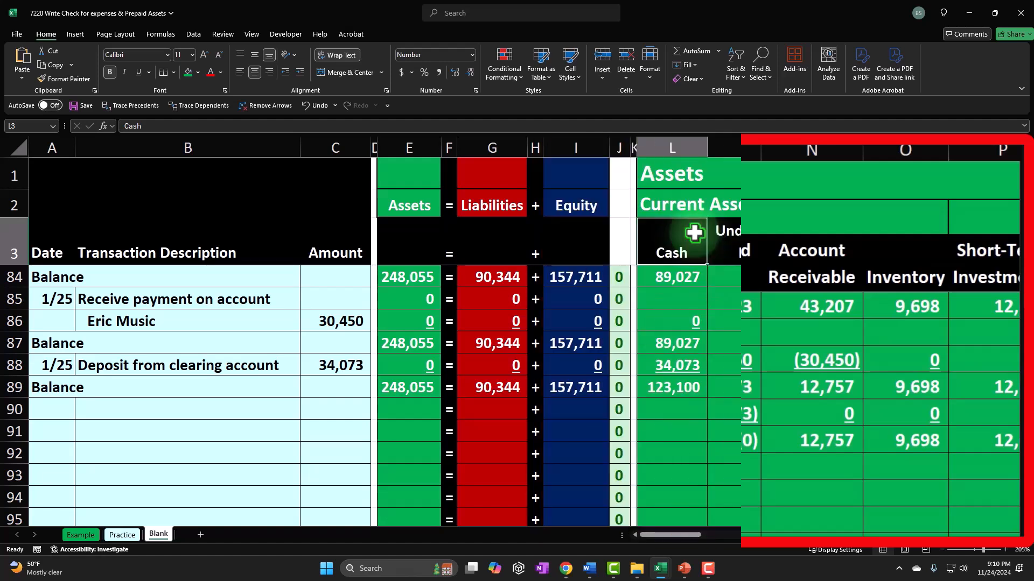
pyautogui.click(256, 395)
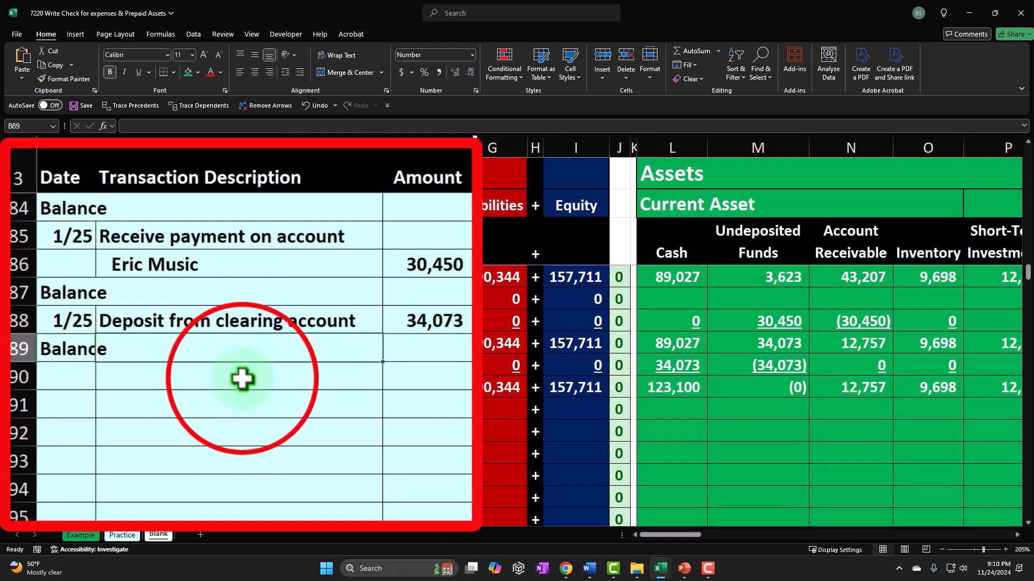
pyautogui.click(190, 410)
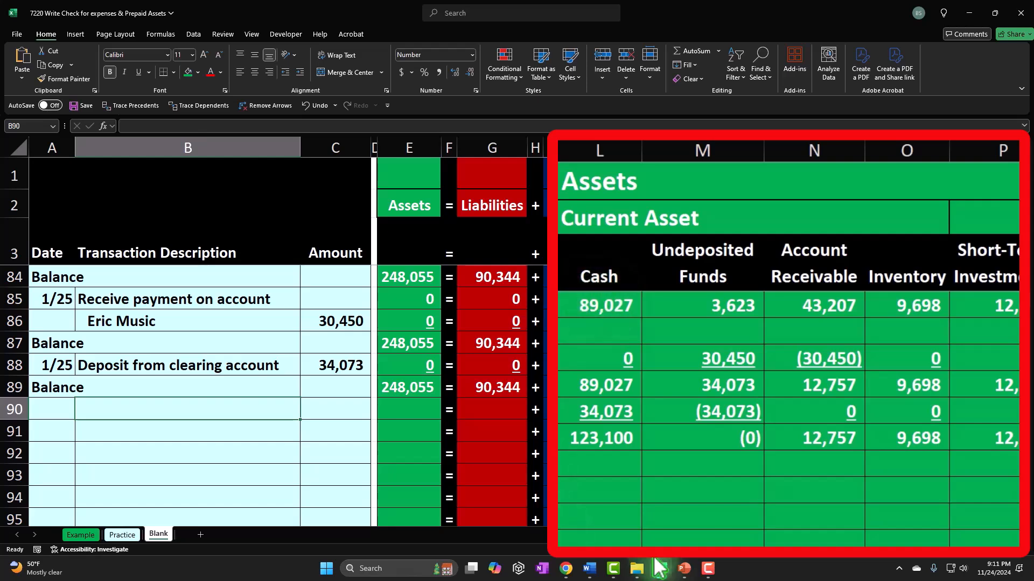
pyautogui.click(896, 428)
pyautogui.moveTo(686, 536); pyautogui.dragTo(783, 533)
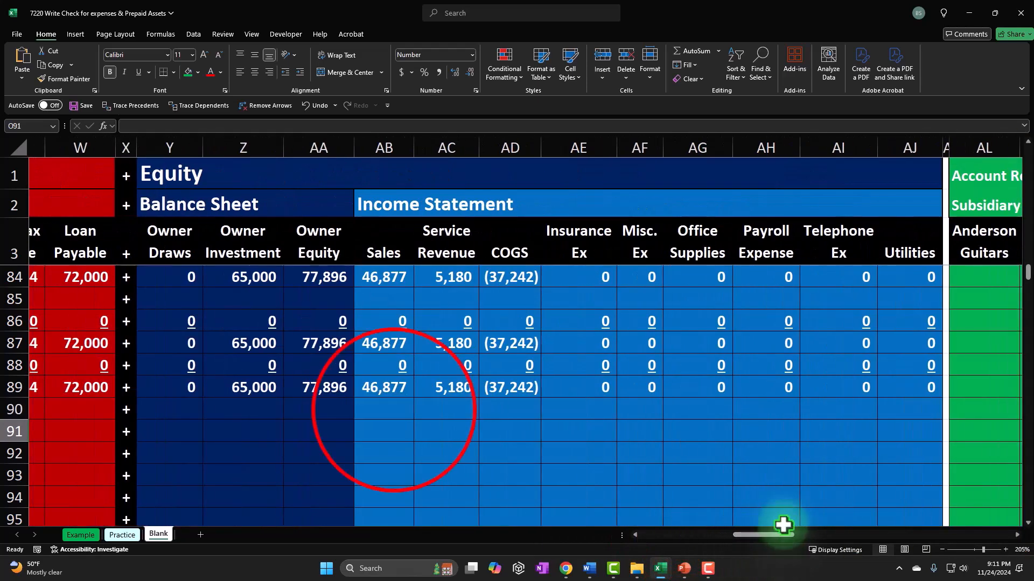
pyautogui.moveTo(399, 449); pyautogui.dragTo(961, 445)
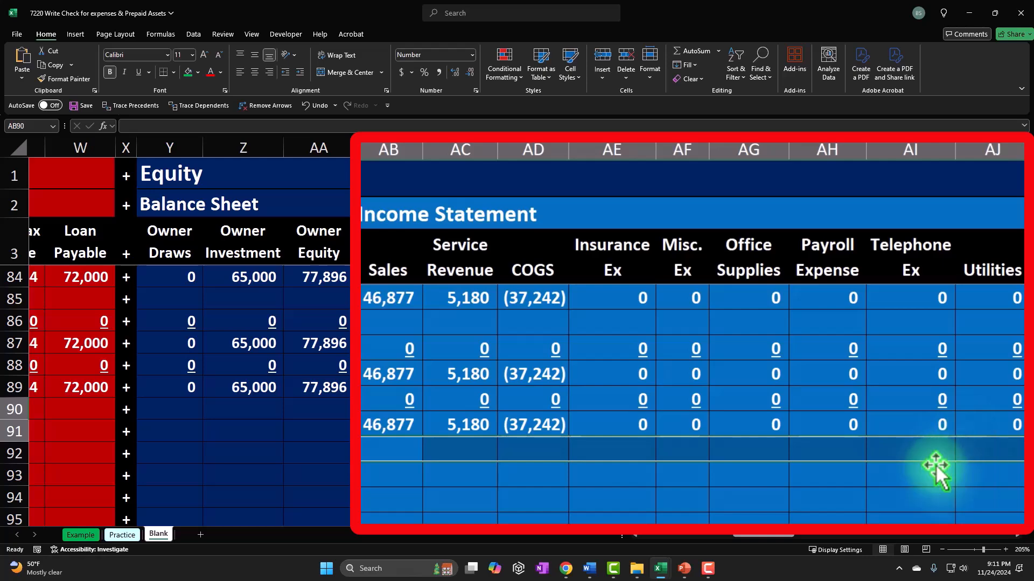
pyautogui.moveTo(760, 536); pyautogui.dragTo(674, 535)
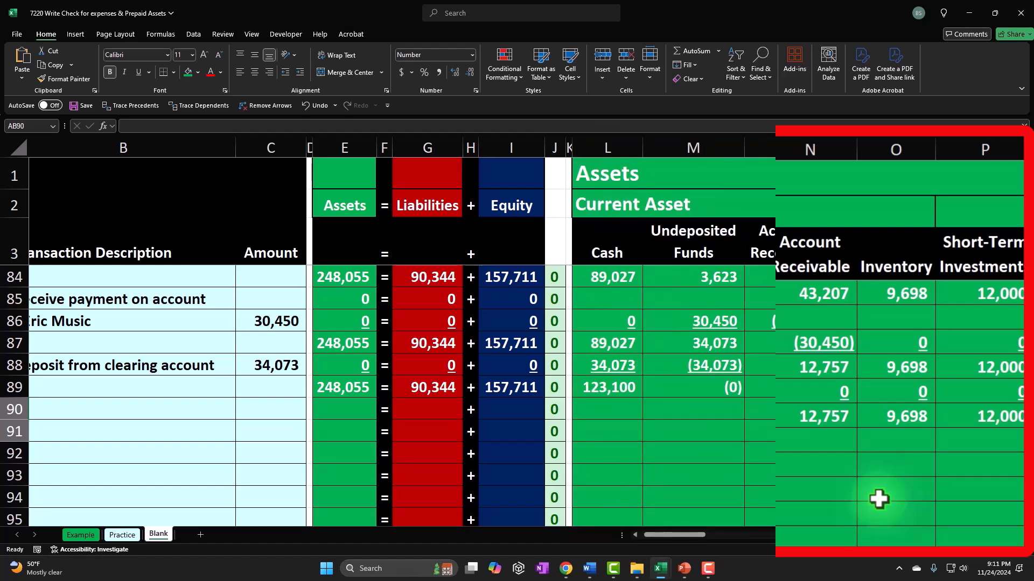
# Step: Enter a 1/26 transaction in row 90 described as Pay cash for insurance with an amount of 12000
pyautogui.click(242, 412)
pyautogui.press('Home')
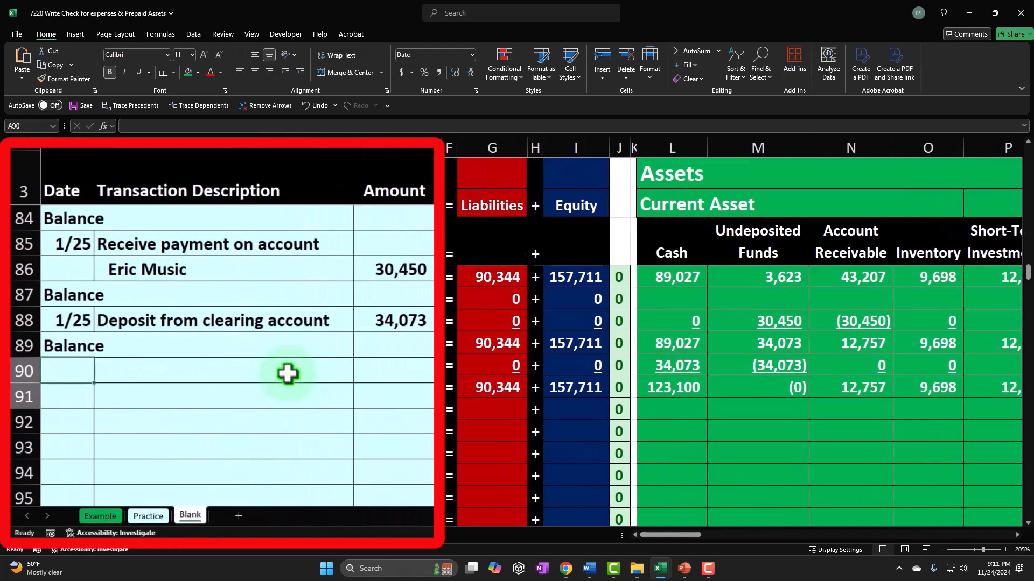
pyautogui.write('1/26')
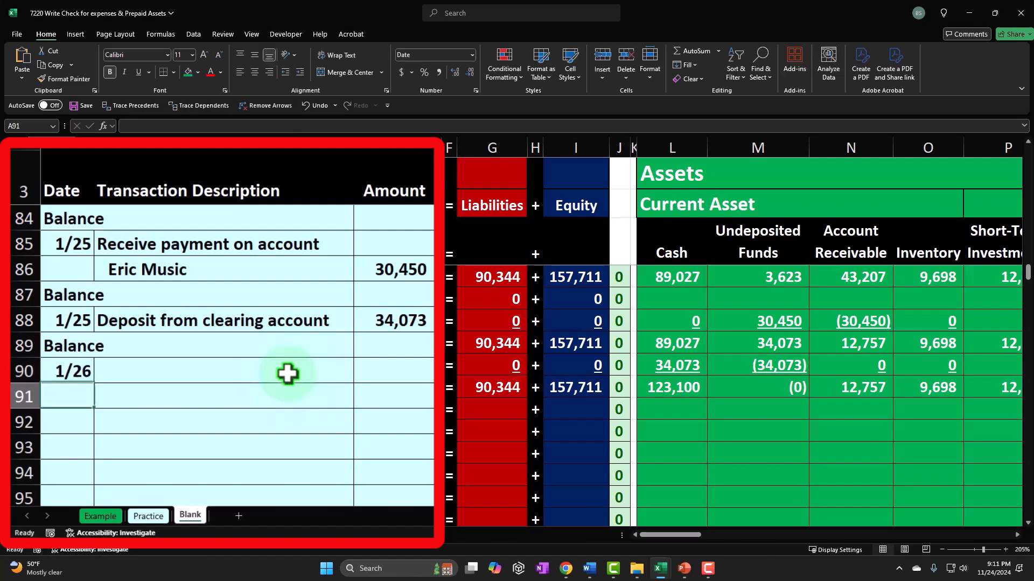
pyautogui.press('Return')
pyautogui.click(287, 373)
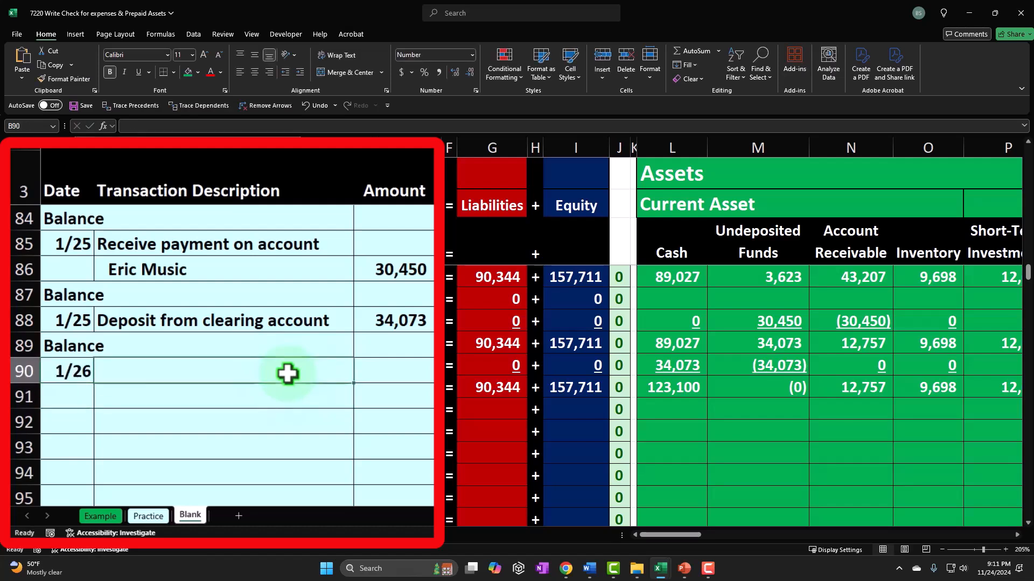
pyautogui.write('Pay cash')
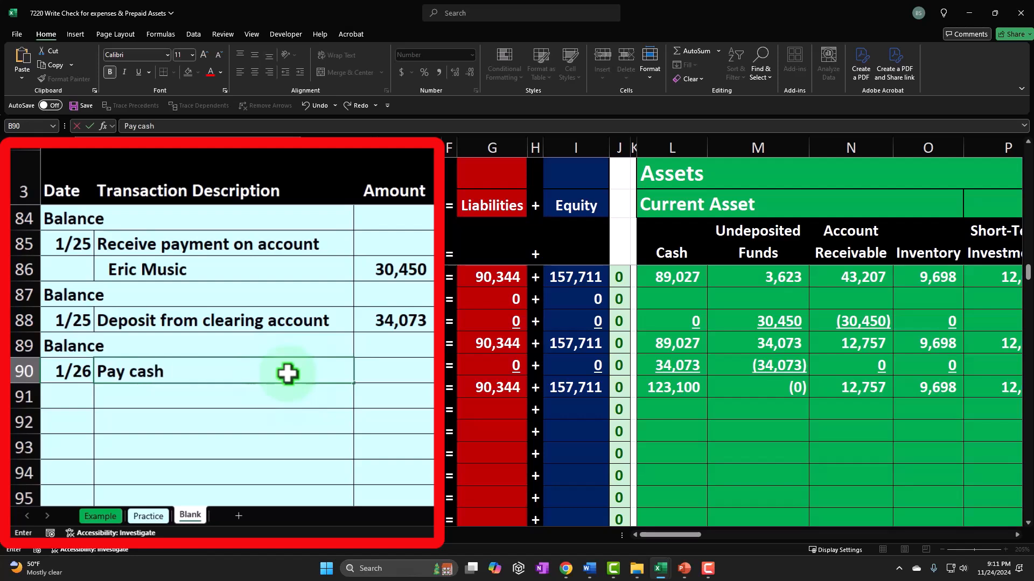
pyautogui.write(' for insurance')
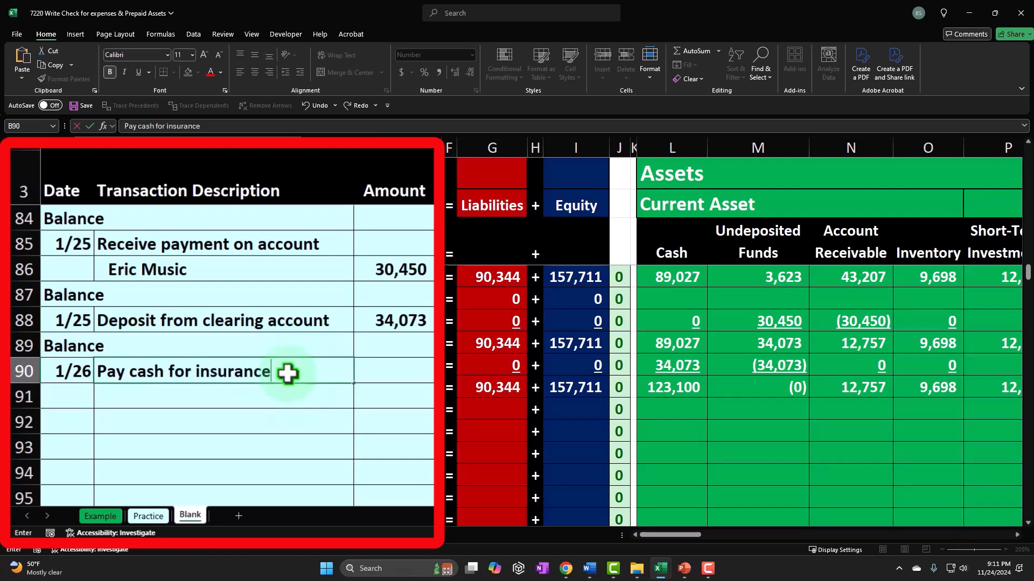
pyautogui.press('Tab')
pyautogui.write('12000')
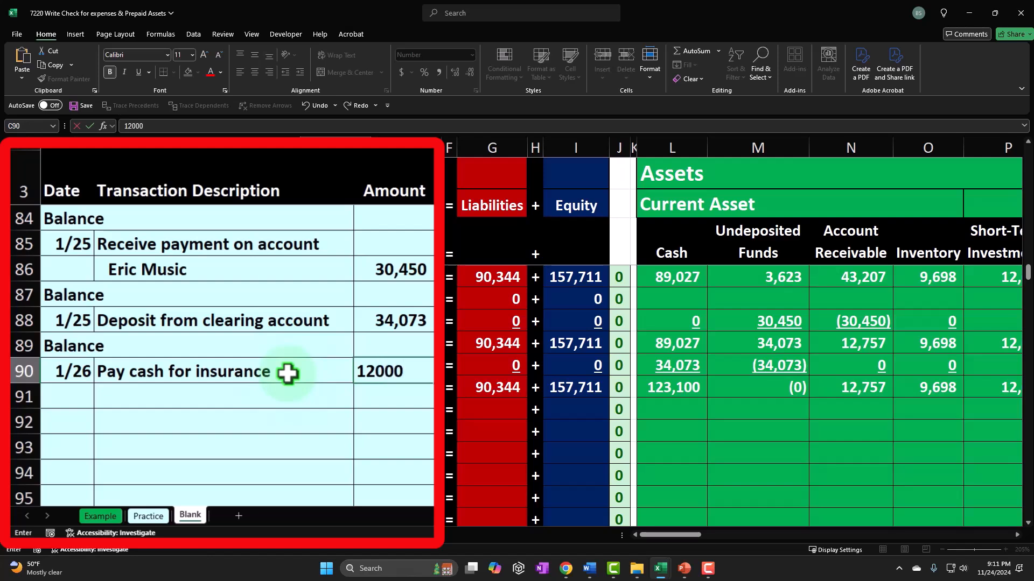
pyautogui.press('Return')
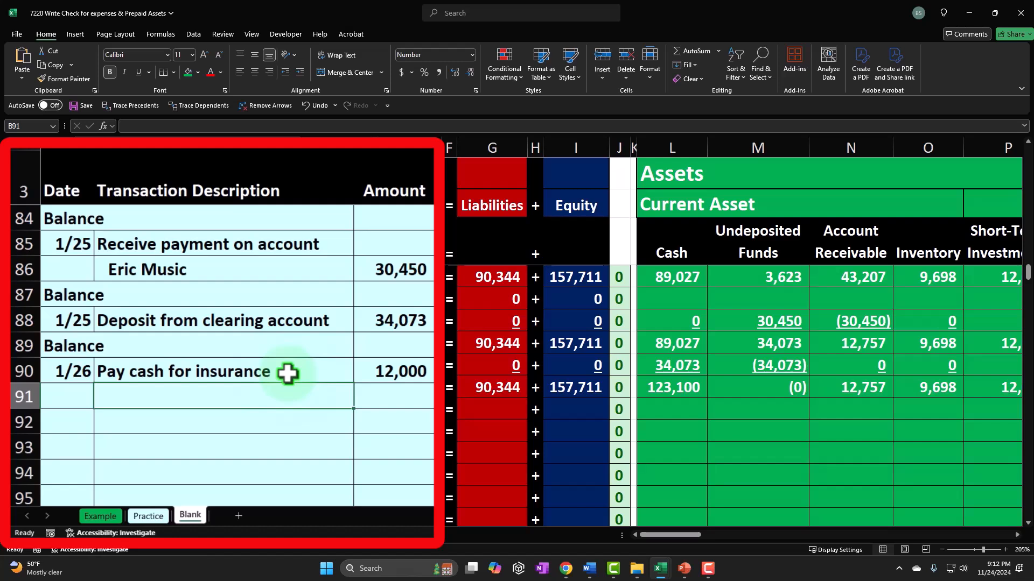
# Step: Examine the asset, liability and equity columns across row 90 for where the insurance payment belongs
pyautogui.press('Up')
pyautogui.press('Right')
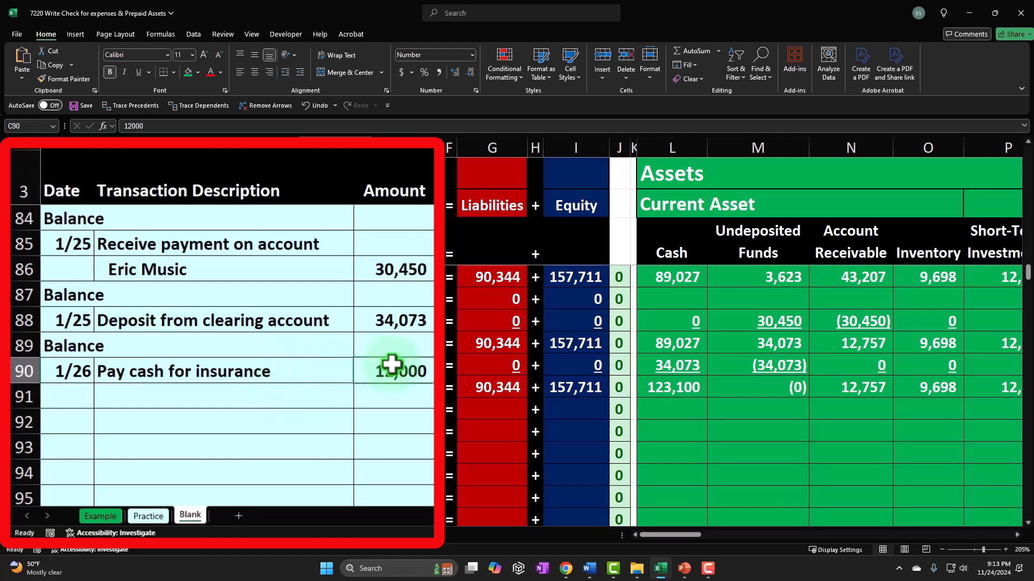
pyautogui.moveTo(696, 536); pyautogui.dragTo(707, 535)
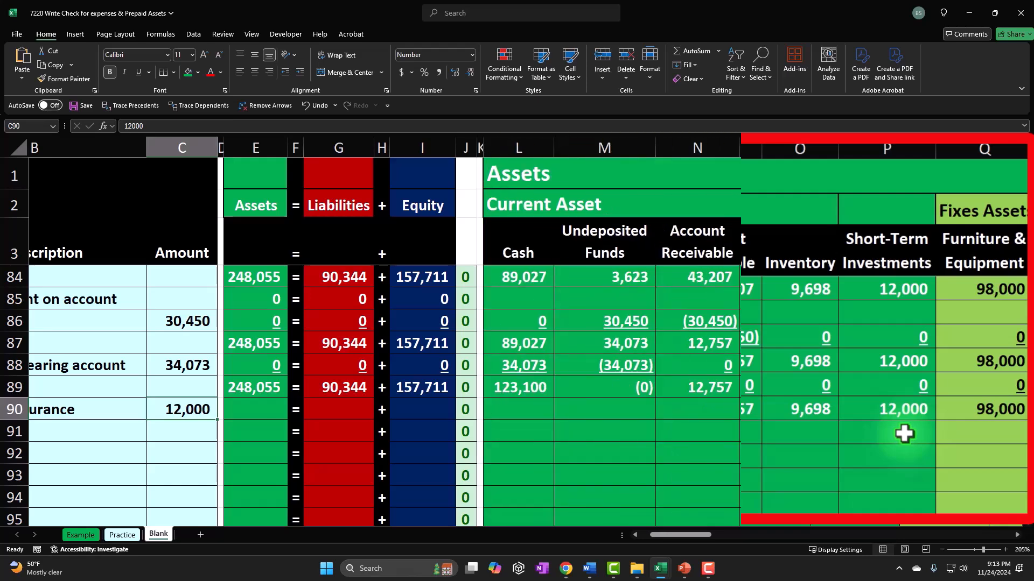
pyautogui.moveTo(733, 545); pyautogui.dragTo(775, 545)
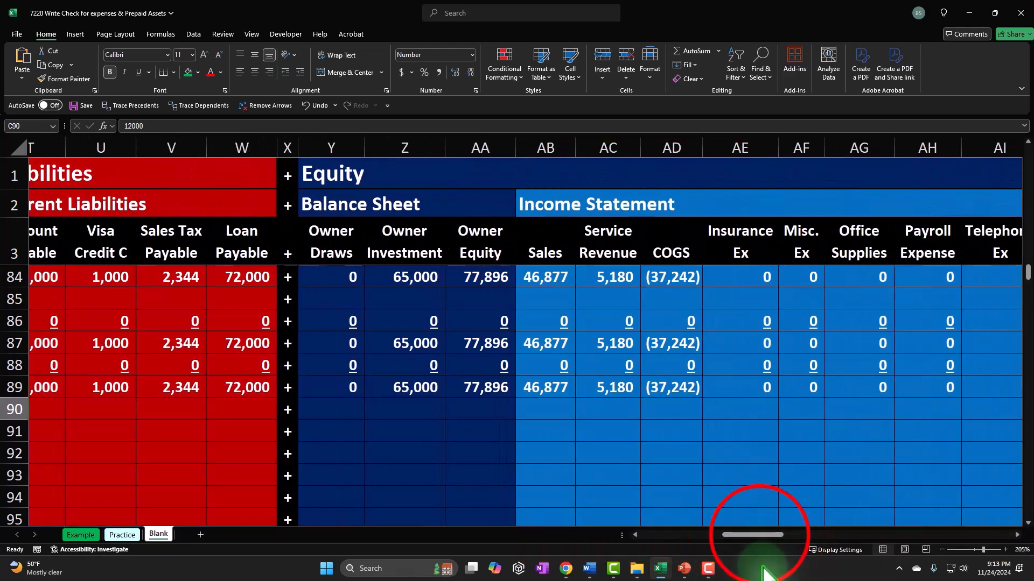
pyautogui.moveTo(760, 534); pyautogui.dragTo(694, 545)
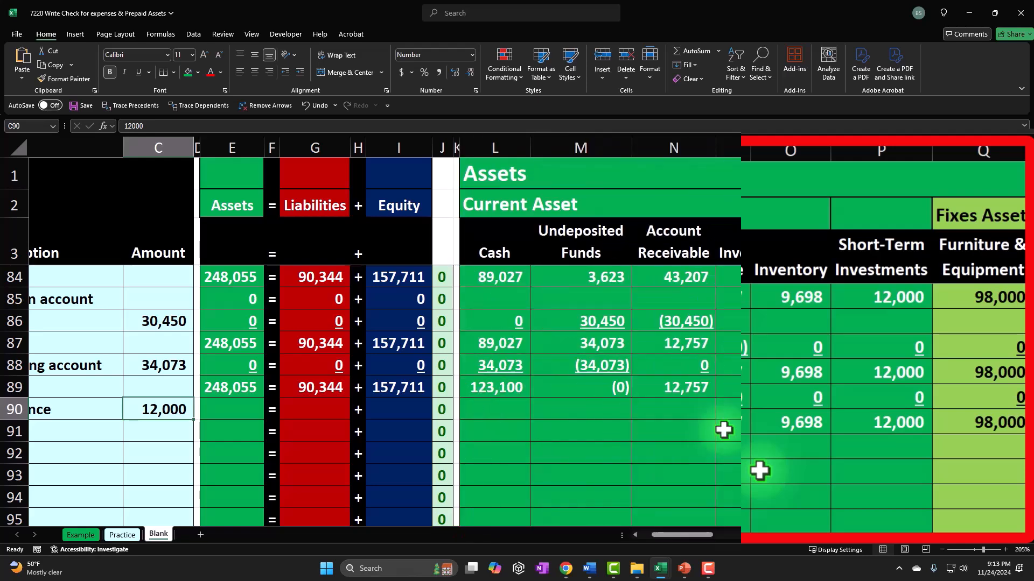
pyautogui.moveTo(686, 535); pyautogui.dragTo(656, 540)
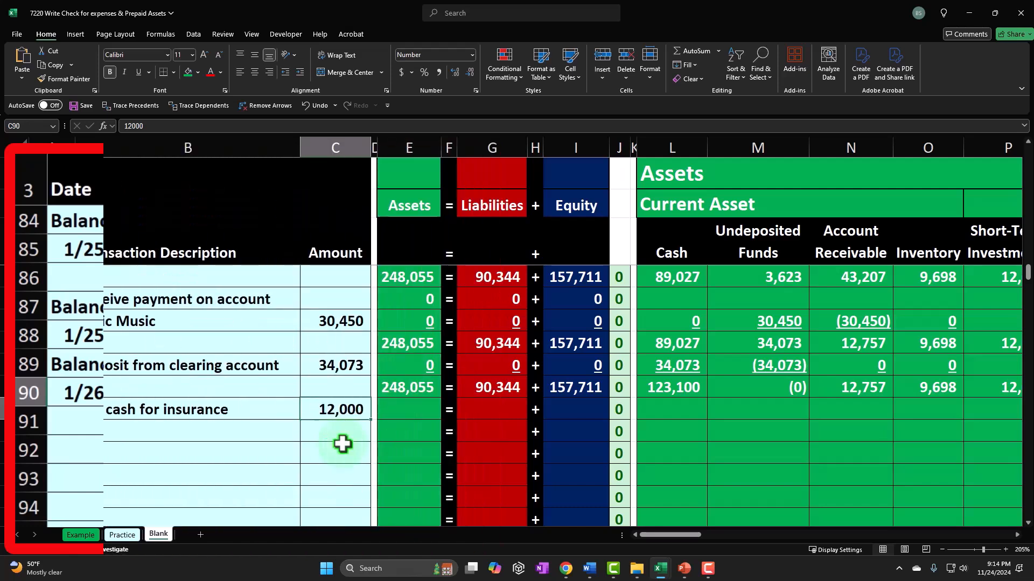
# Step: Insert a new blank column between the Inventory and Short-Term Investments columns in the current assets section
pyautogui.press('Right')
pyautogui.press('Right')
pyautogui.press('Right')
pyautogui.press('Right')
pyautogui.press('Right')
pyautogui.press('Right')
pyautogui.press('Right')
pyautogui.press('Right')
pyautogui.press('Right')
pyautogui.press('Right')
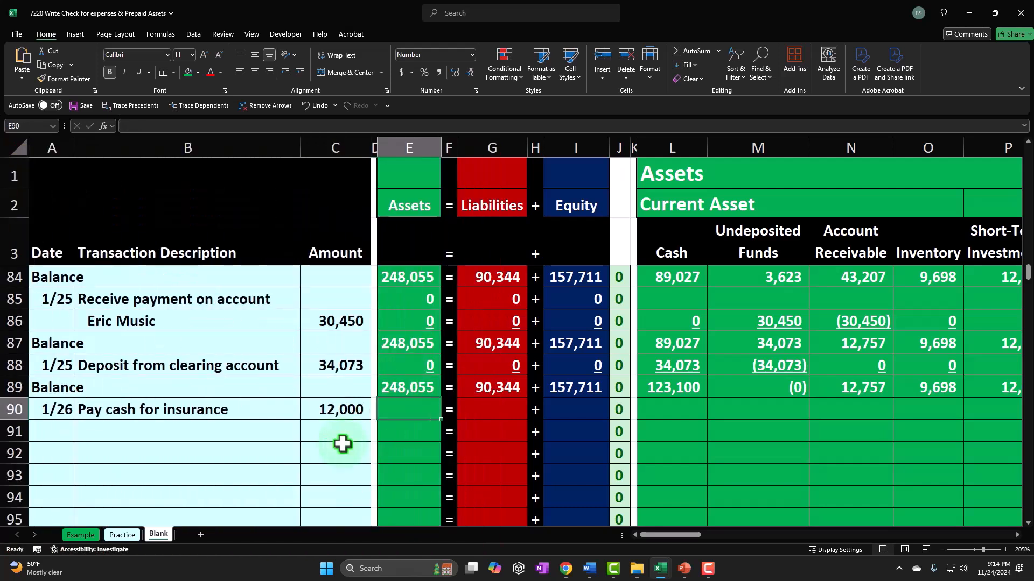
pyautogui.press('Right')
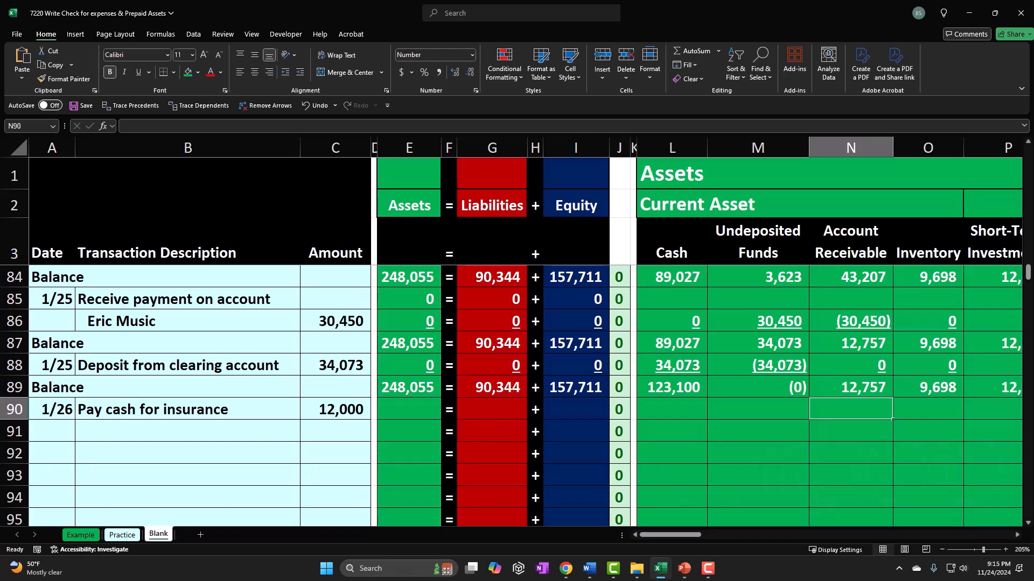
pyautogui.click(838, 351)
pyautogui.click(1015, 367)
pyautogui.click(1015, 367)
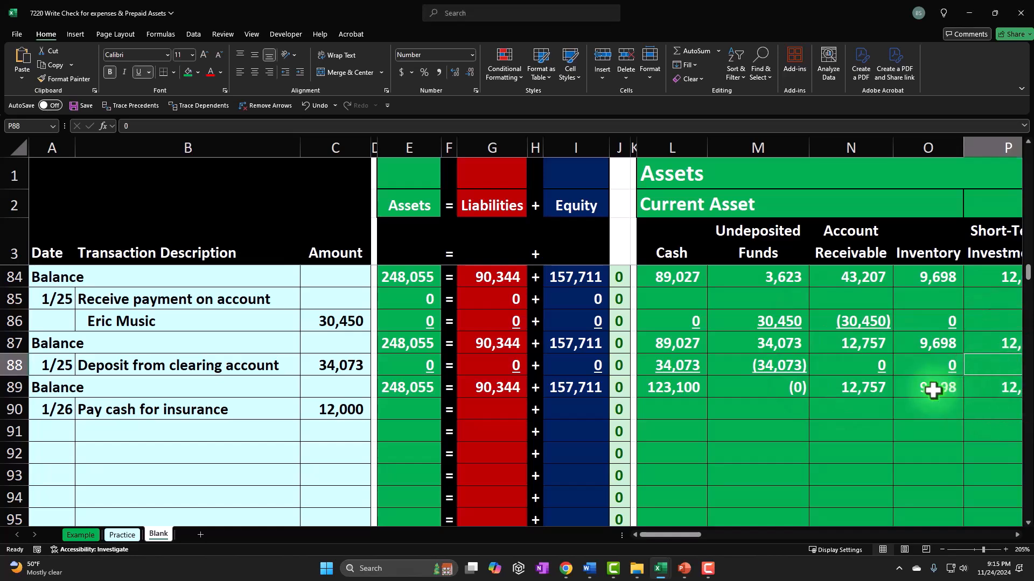
pyautogui.press('Right')
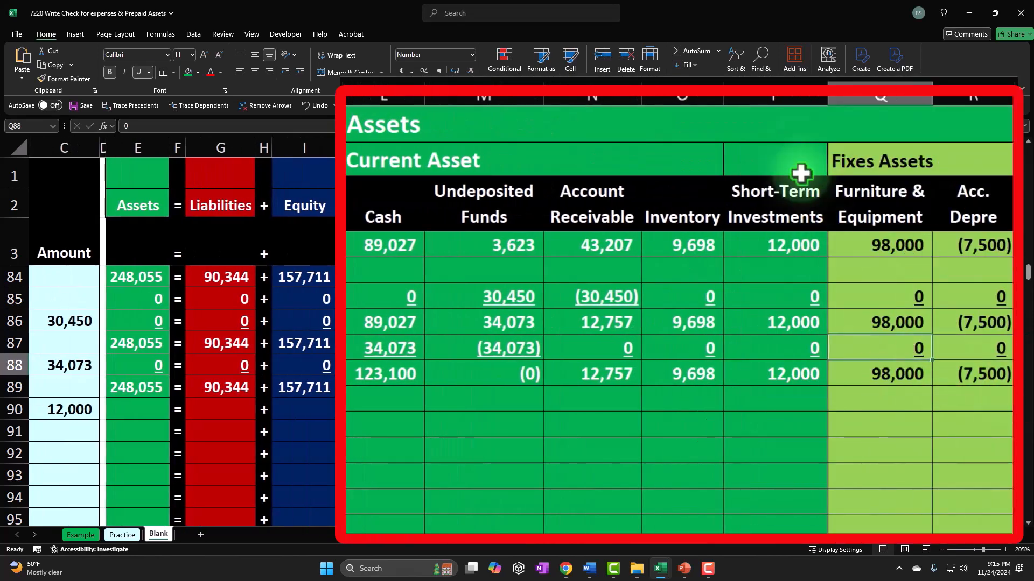
pyautogui.click(777, 93)
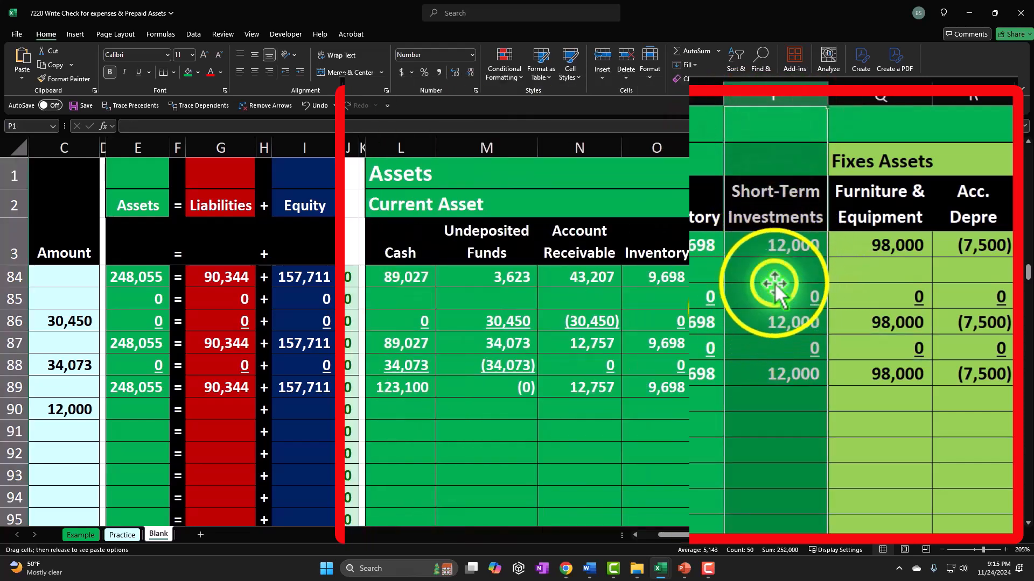
pyautogui.rightClick(736, 315)
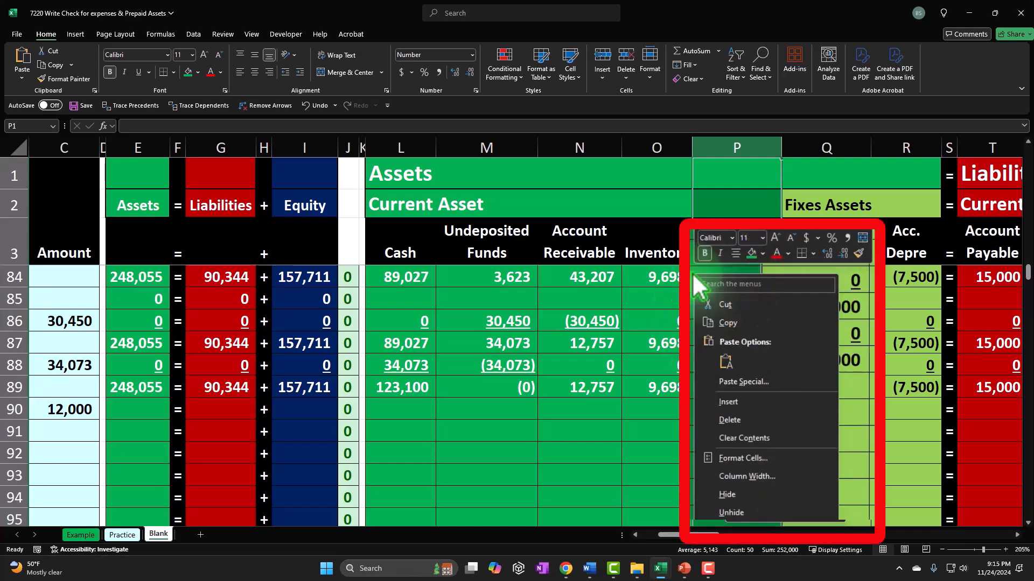
pyautogui.click(728, 402)
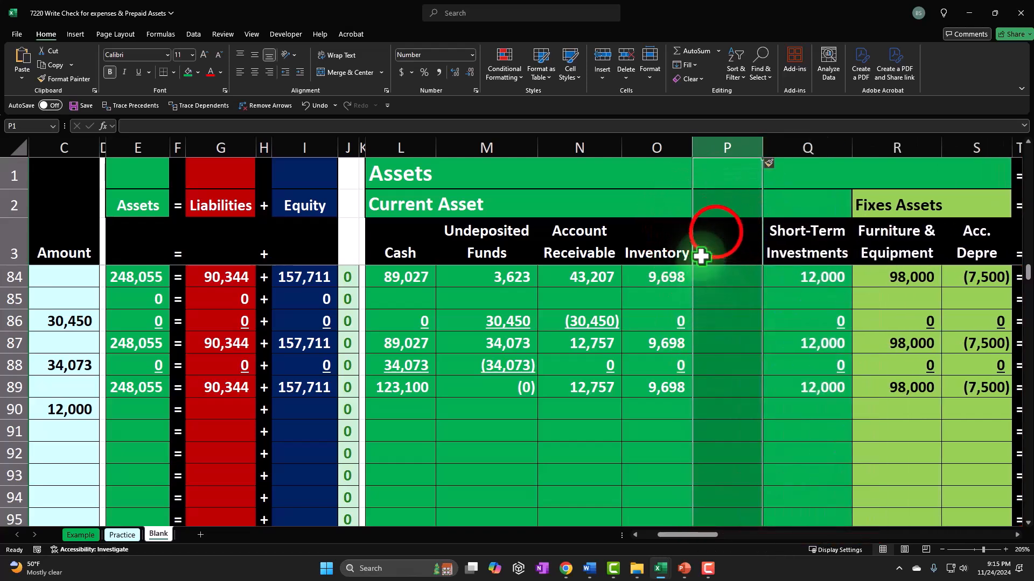
# Step: Label the new column's header Prepaid Insurance
pyautogui.click(718, 232)
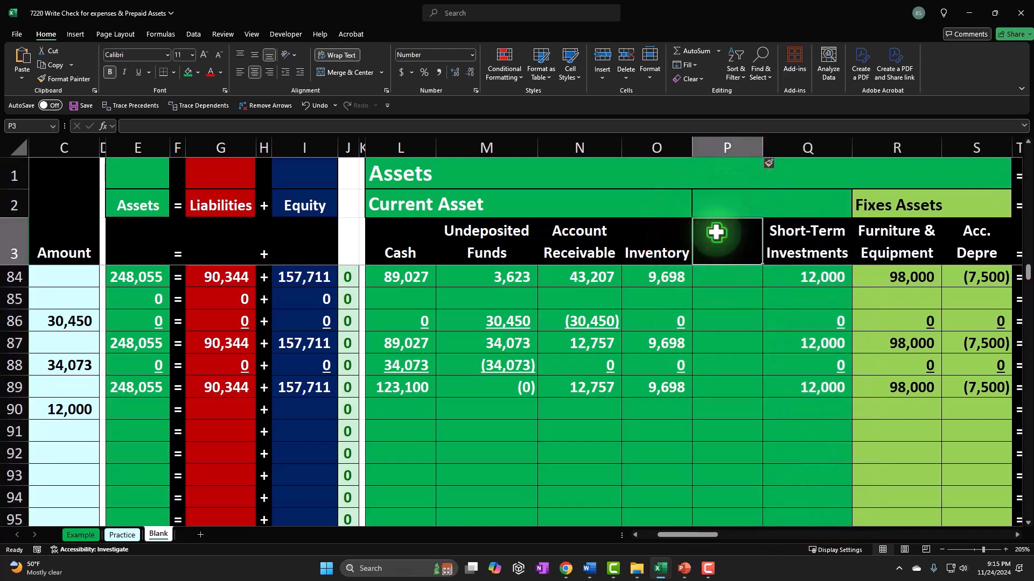
pyautogui.write('Prepaid')
pyautogui.press('Return')
pyautogui.write('I')
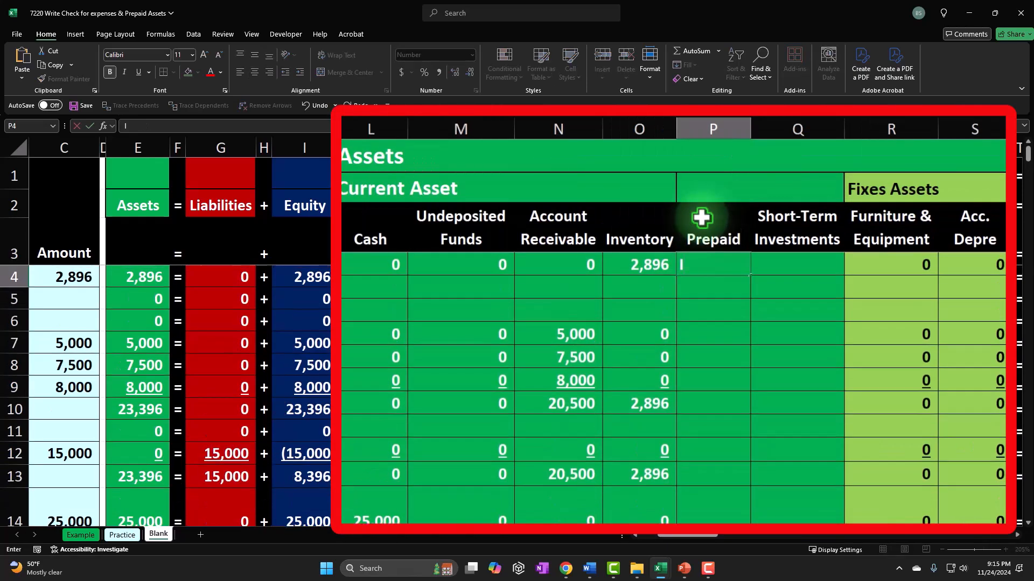
pyautogui.doubleClick(701, 218)
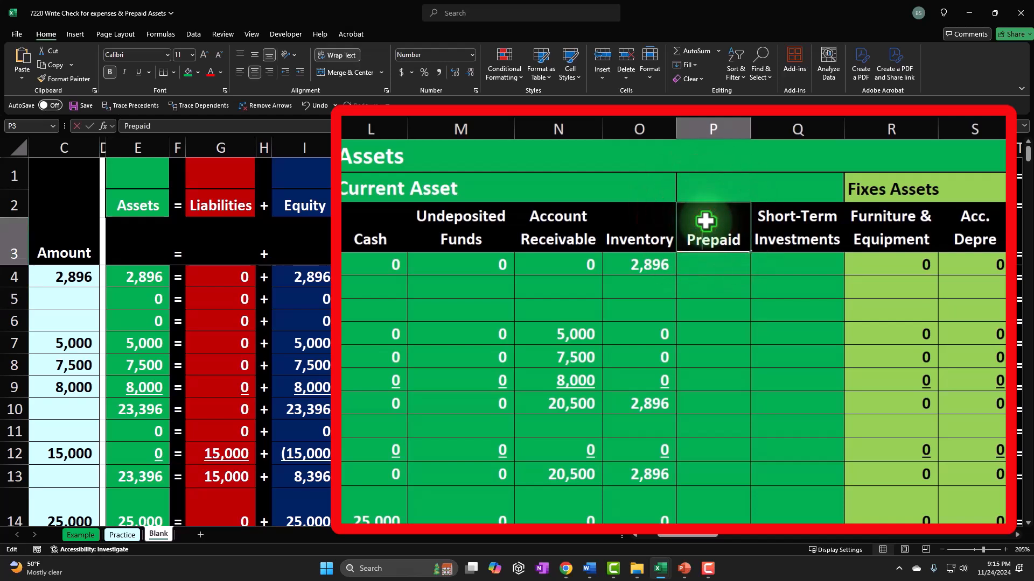
pyautogui.write('Ins')
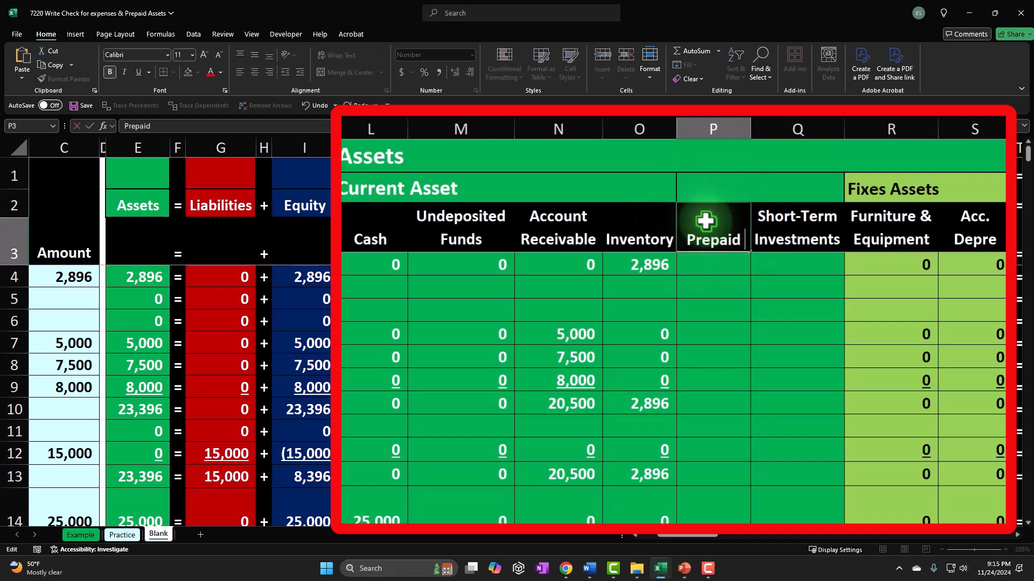
pyautogui.write('urance')
pyautogui.click(719, 354)
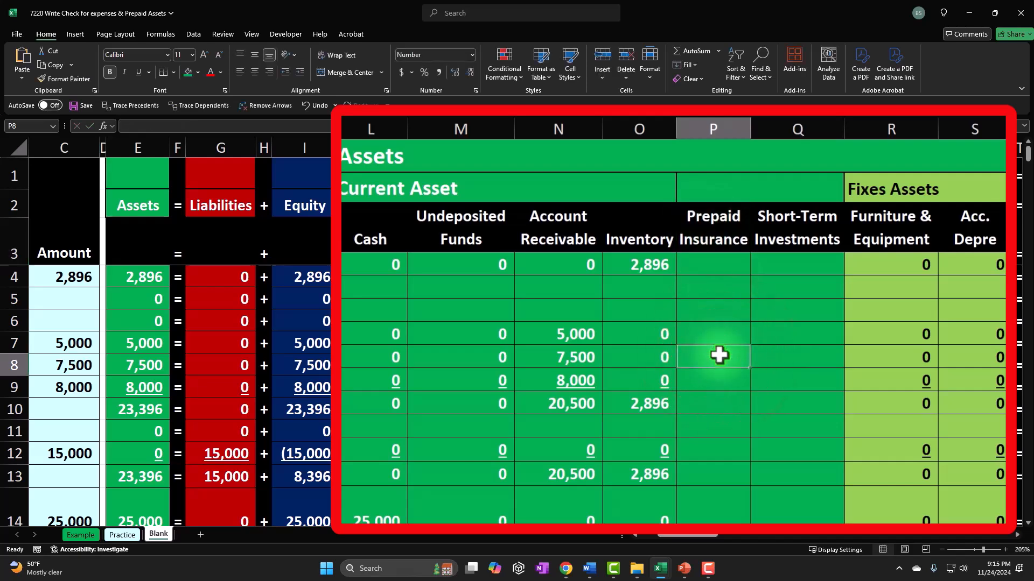
# Step: Enter a formula in row 90's Prepaid Insurance cell referencing the transaction's 12,000 amount
pyautogui.scroll(-7, 719, 355)
pyautogui.scroll(-13, 719, 356)
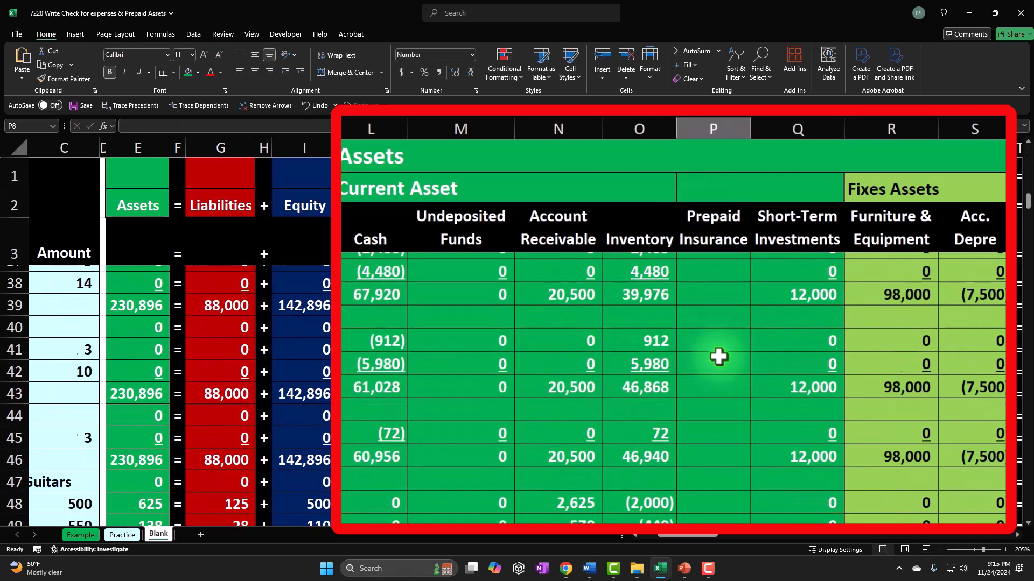
pyautogui.scroll(-8, 718, 357)
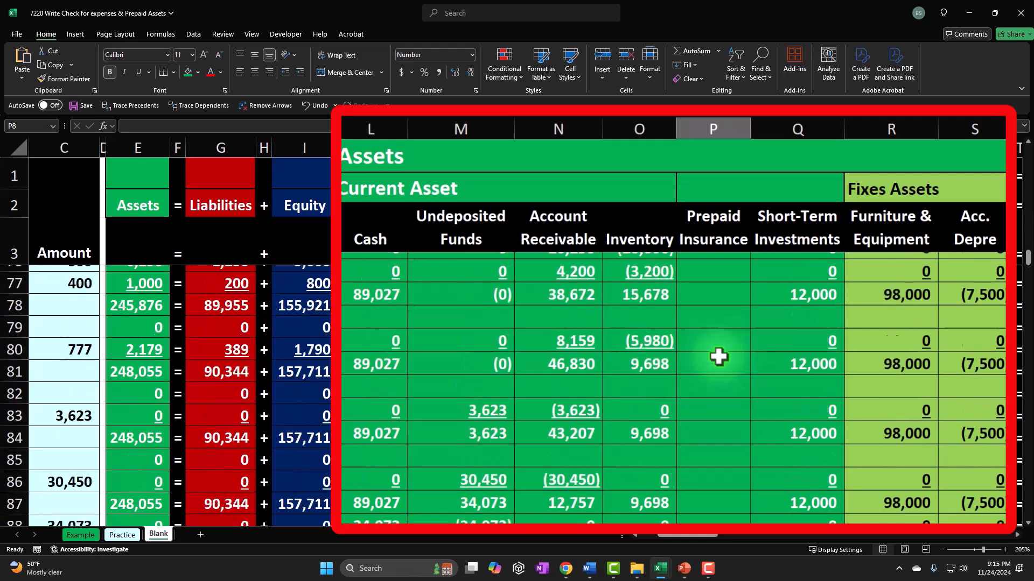
pyautogui.click(727, 366)
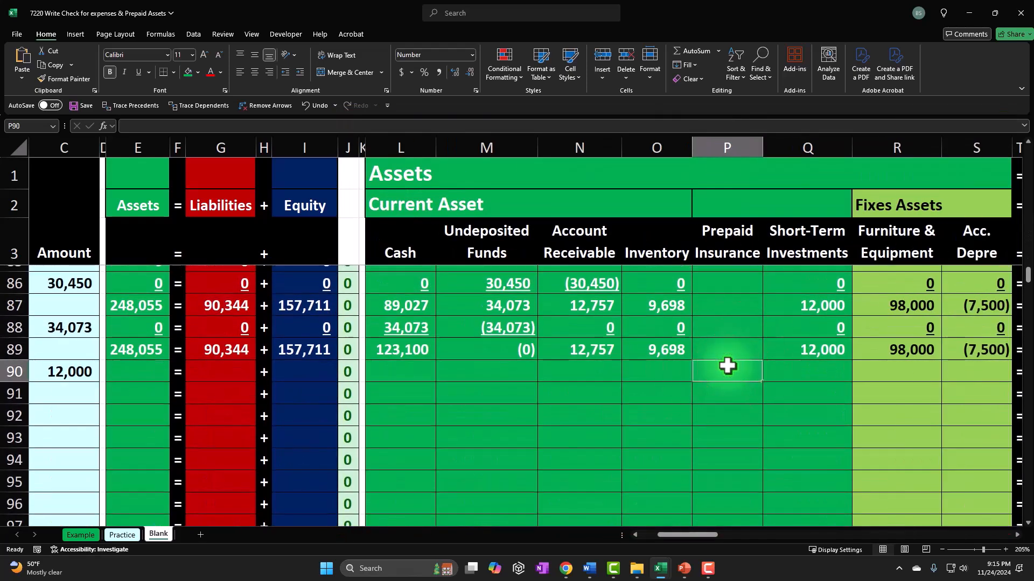
pyautogui.press('Left')
pyautogui.press('Left')
pyautogui.press('Left')
pyautogui.press('Left')
pyautogui.press('Left')
pyautogui.press('Left')
pyautogui.press('Left')
pyautogui.press('Left')
pyautogui.press('Left')
pyautogui.press('Left')
pyautogui.press('Left')
pyautogui.press('Left')
pyautogui.press('Left')
pyautogui.press('Left')
pyautogui.press('Left')
pyautogui.press('Right')
pyautogui.press('Right')
pyautogui.press('Right')
pyautogui.press('Right')
pyautogui.press('Right')
pyautogui.press('Right')
pyautogui.press('Right')
pyautogui.press('Right')
pyautogui.press('Right')
pyautogui.press('Right')
pyautogui.press('Right')
pyautogui.press('Right')
pyautogui.press('Right')
pyautogui.press('Right')
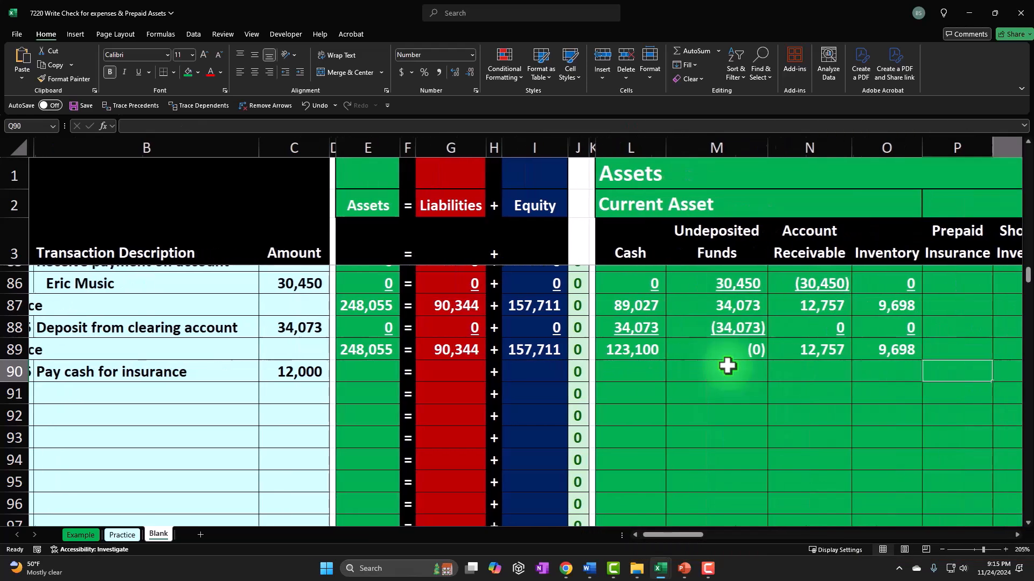
pyautogui.press('Right')
pyautogui.write('=')
pyautogui.press('Left')
pyautogui.press('Left')
pyautogui.press('Left')
pyautogui.press('Left')
pyautogui.press('Left')
pyautogui.press('Left')
pyautogui.press('Left')
pyautogui.press('Left')
pyautogui.press('Left')
pyautogui.press('Left')
pyautogui.press('Left')
pyautogui.press('Left')
pyautogui.press('Left')
pyautogui.press('Left')
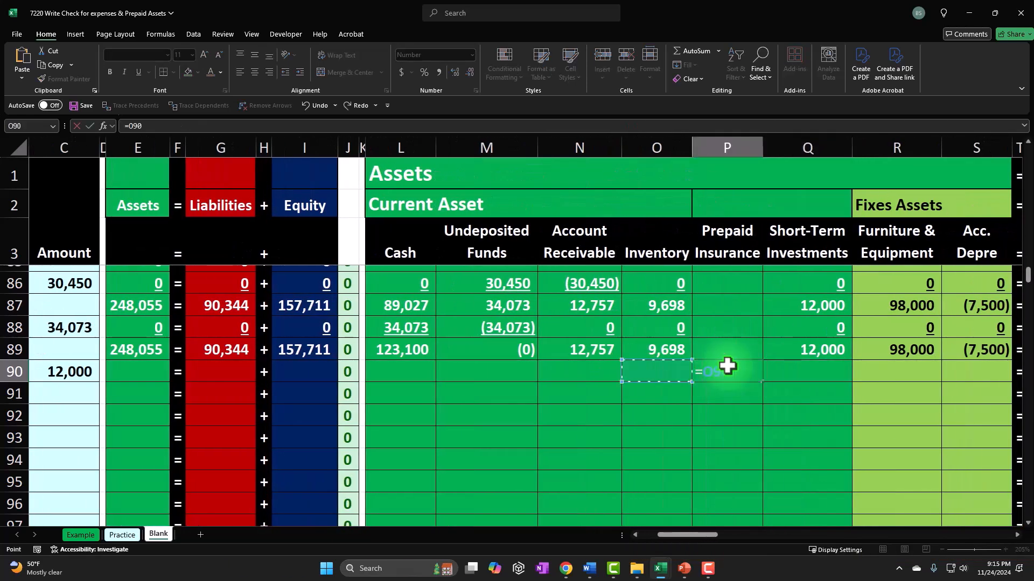
pyautogui.press('Right')
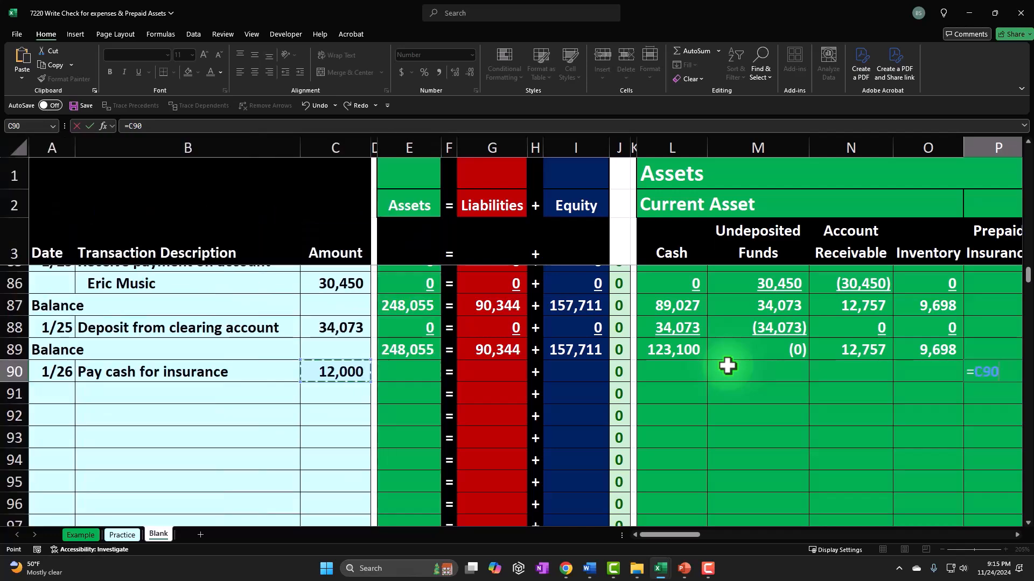
pyautogui.press('Return')
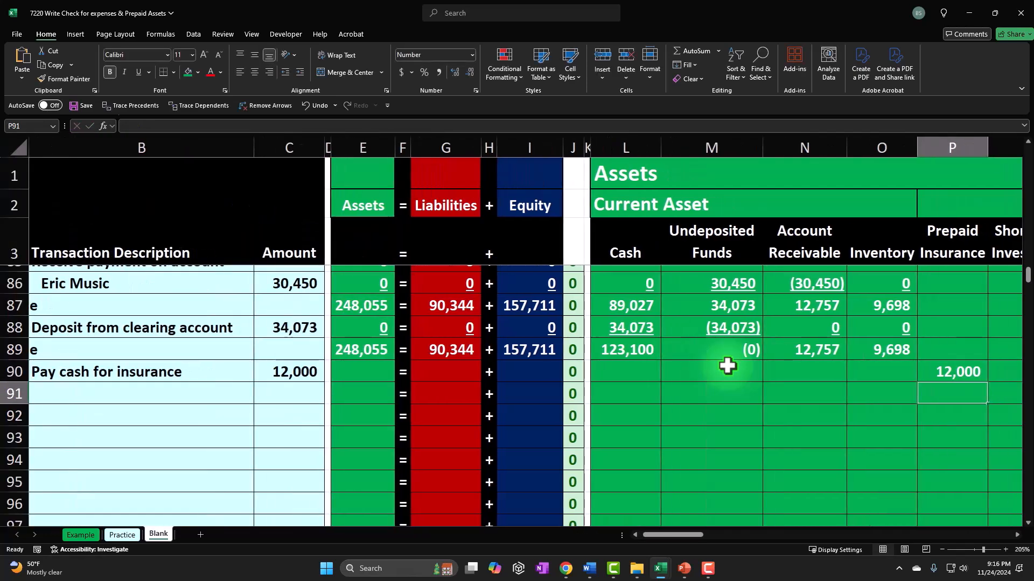
# Step: Enter a negative reference to the row 90 amount in the Cash column of row 90
pyautogui.press('Up')
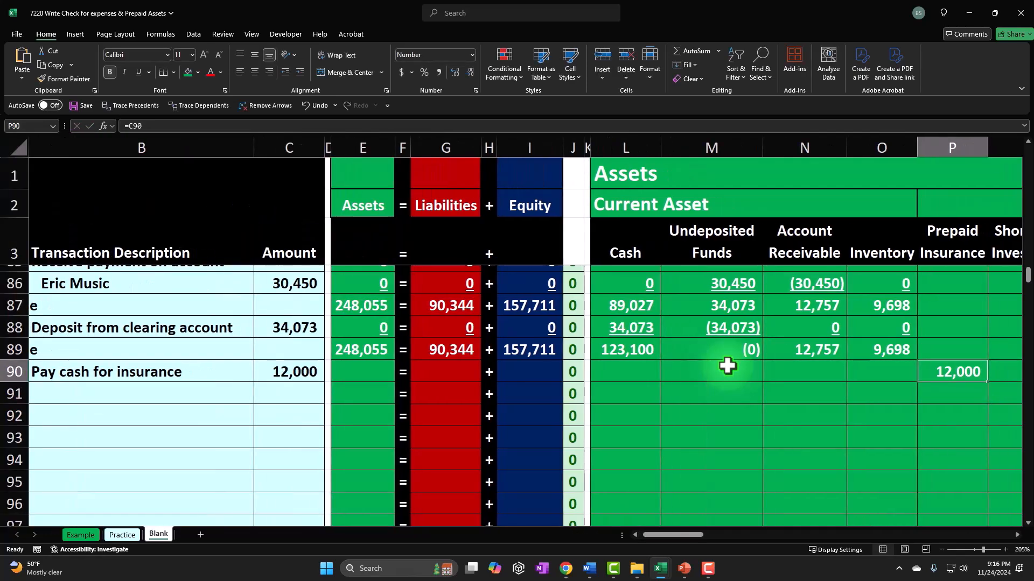
pyautogui.press('Right')
pyautogui.press('Right')
pyautogui.press('Right')
pyautogui.press('Right')
pyautogui.press('Right')
pyautogui.press('Right')
pyautogui.press('Right')
pyautogui.press('Right')
pyautogui.press('Right')
pyautogui.press('Right')
pyautogui.press('Right')
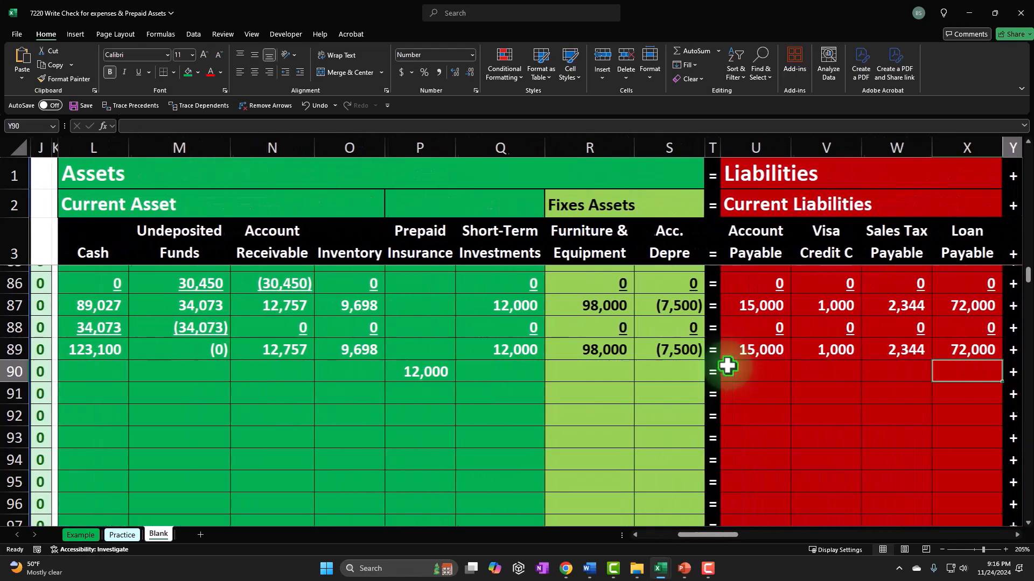
pyautogui.press('Right')
pyautogui.press('Right')
pyautogui.press('Right')
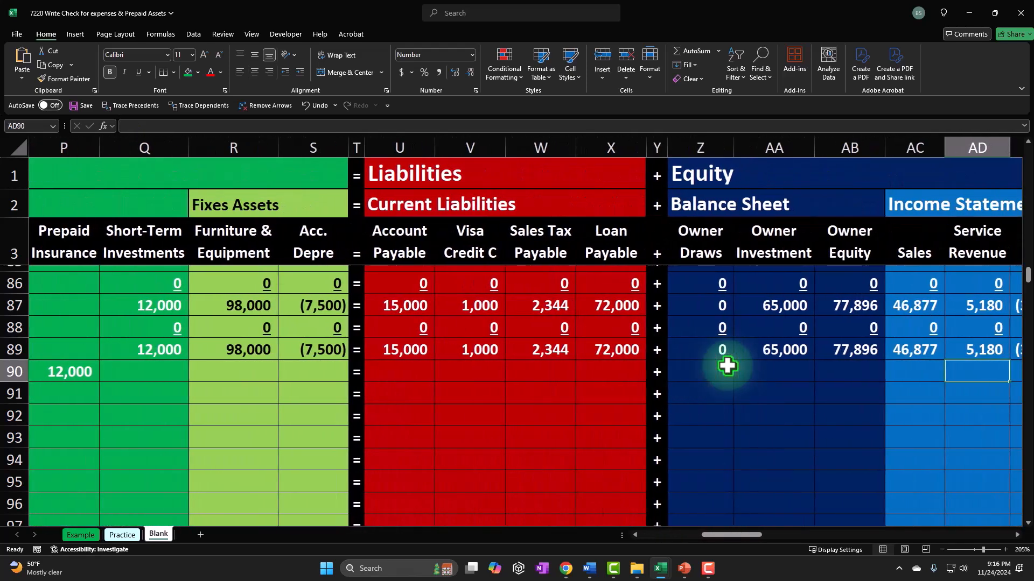
pyautogui.press('Left')
pyautogui.press('Left')
pyautogui.press('Left')
pyautogui.press('Left')
pyautogui.press('Left')
pyautogui.press('Left')
pyautogui.press('Left')
pyautogui.press('Left')
pyautogui.press('Left')
pyautogui.press('Left')
pyautogui.press('Left')
pyautogui.press('Left')
pyautogui.press('Left')
pyautogui.press('Left')
pyautogui.press('Left')
pyautogui.press('Left')
pyautogui.press('Left')
pyautogui.press('Left')
pyautogui.press('Left')
pyautogui.press('Left')
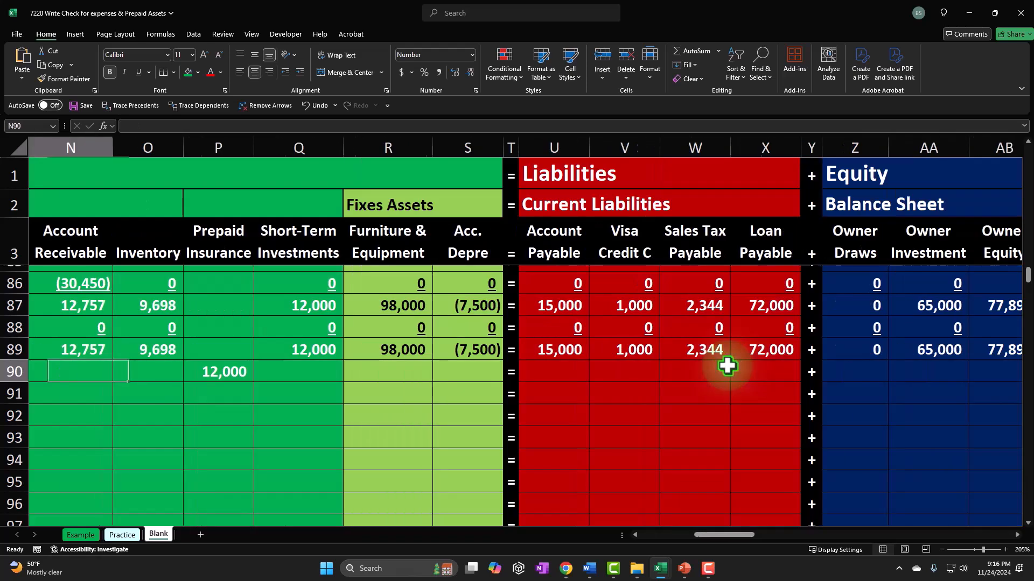
pyautogui.press('Right')
pyautogui.press('Right')
pyautogui.press('Right')
pyautogui.press('Right')
pyautogui.press('Right')
pyautogui.press('Right')
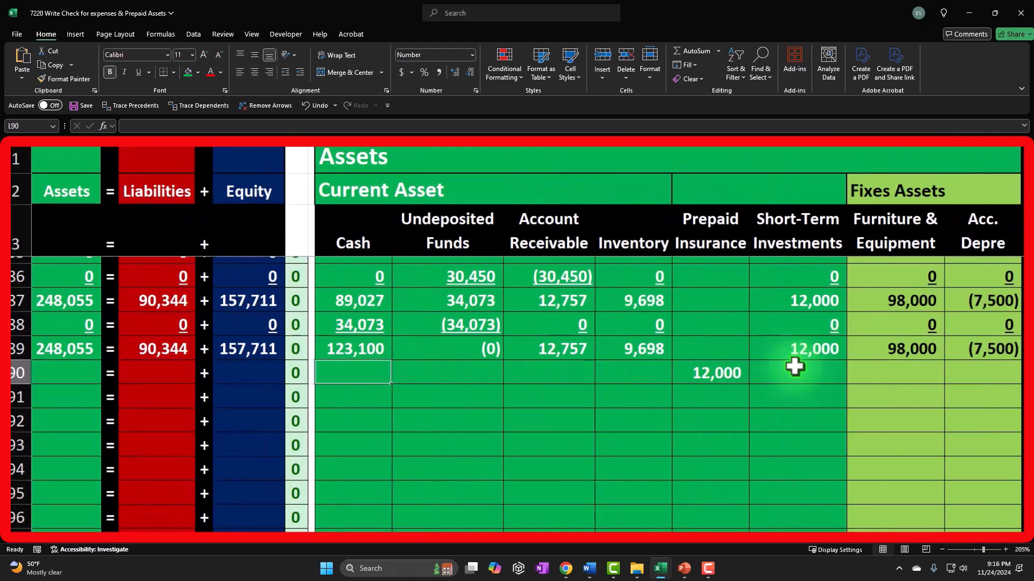
pyautogui.write('-')
pyautogui.press('Left')
pyautogui.press('Left')
pyautogui.press('Left')
pyautogui.press('Left')
pyautogui.press('Left')
pyautogui.press('Left')
pyautogui.press('Left')
pyautogui.press('Left')
pyautogui.press('Left')
pyautogui.press('Left')
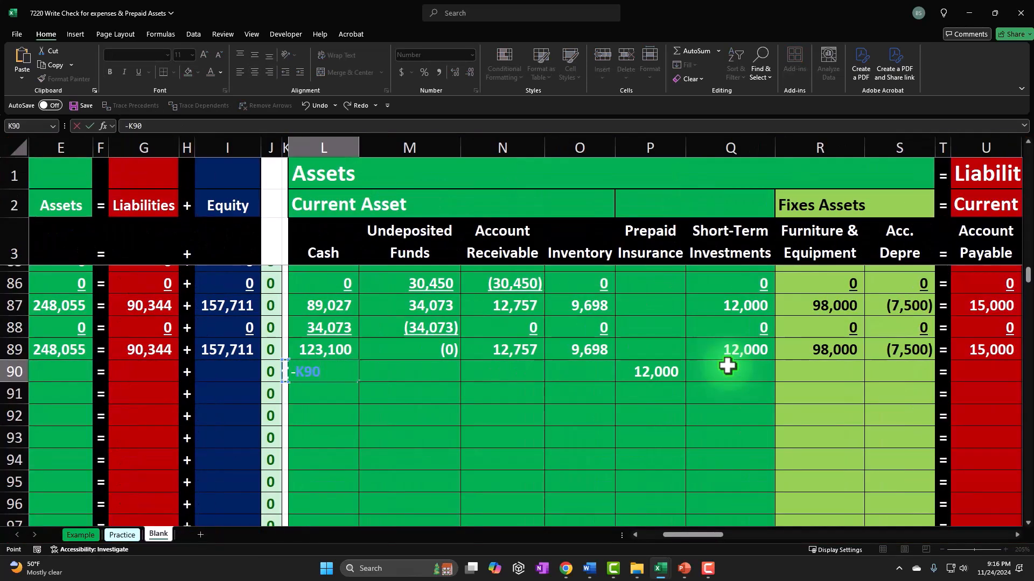
pyautogui.press('Return')
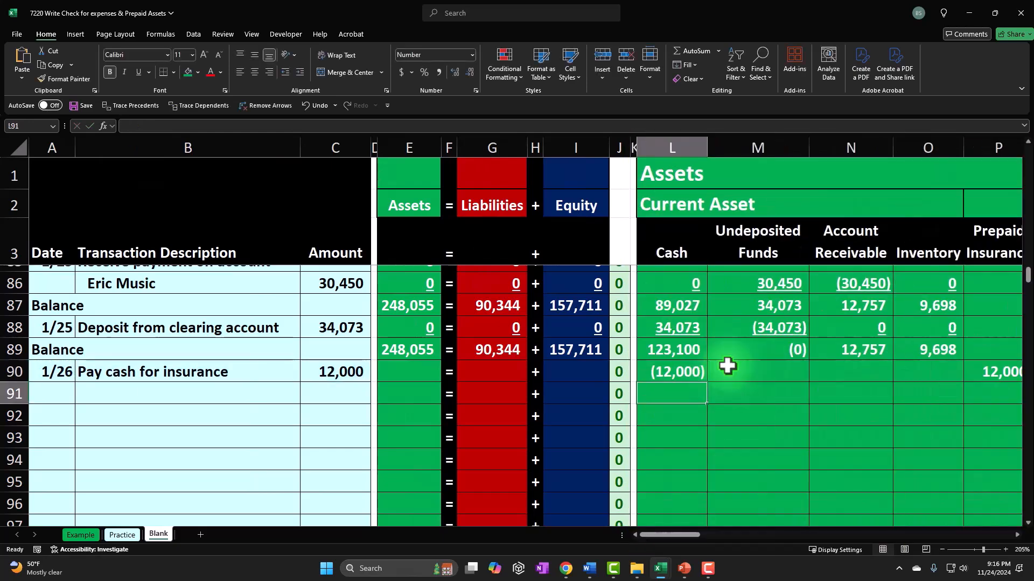
# Step: Fill zeros into the remaining asset and liability columns of row 90
pyautogui.press('Up')
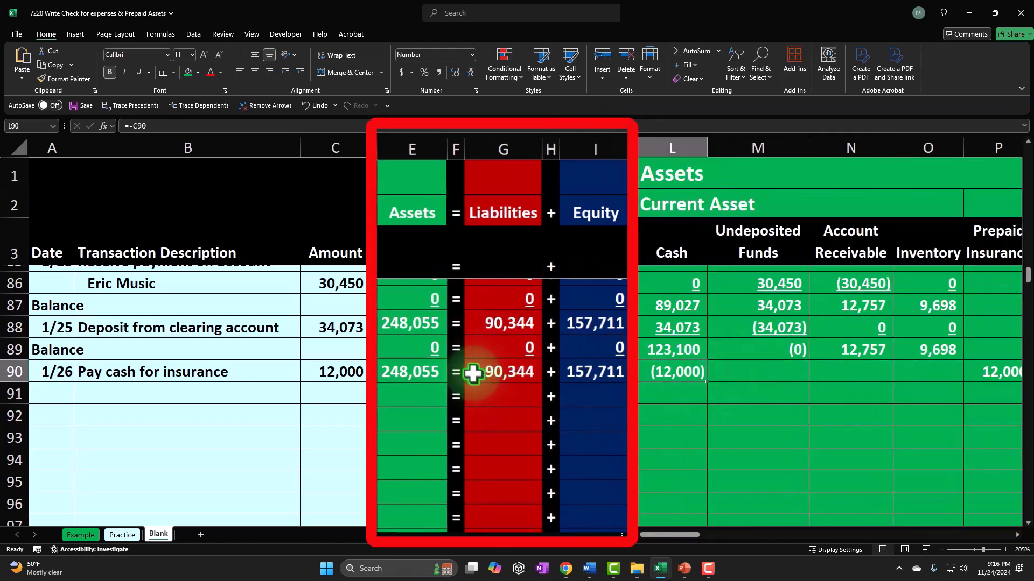
pyautogui.press('Right')
pyautogui.write('0')
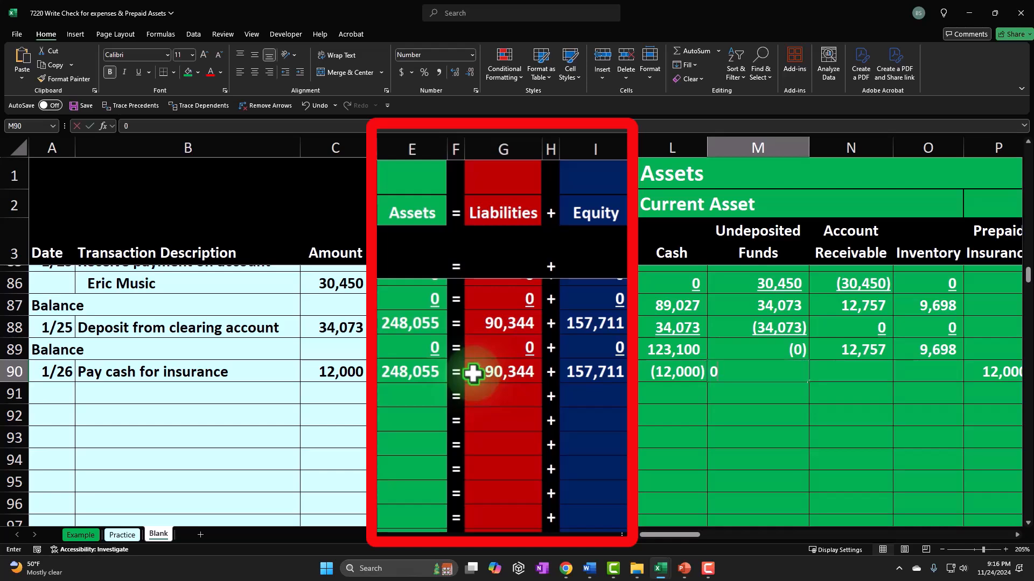
pyautogui.press('Right')
pyautogui.write('0')
pyautogui.press('Right')
pyautogui.write('0')
pyautogui.press('Right')
pyautogui.press('Right')
pyautogui.write('0')
pyautogui.press('Right')
pyautogui.write('0')
pyautogui.press('Right')
pyautogui.write('0')
pyautogui.press('Right')
pyautogui.press('Right')
pyautogui.write('0')
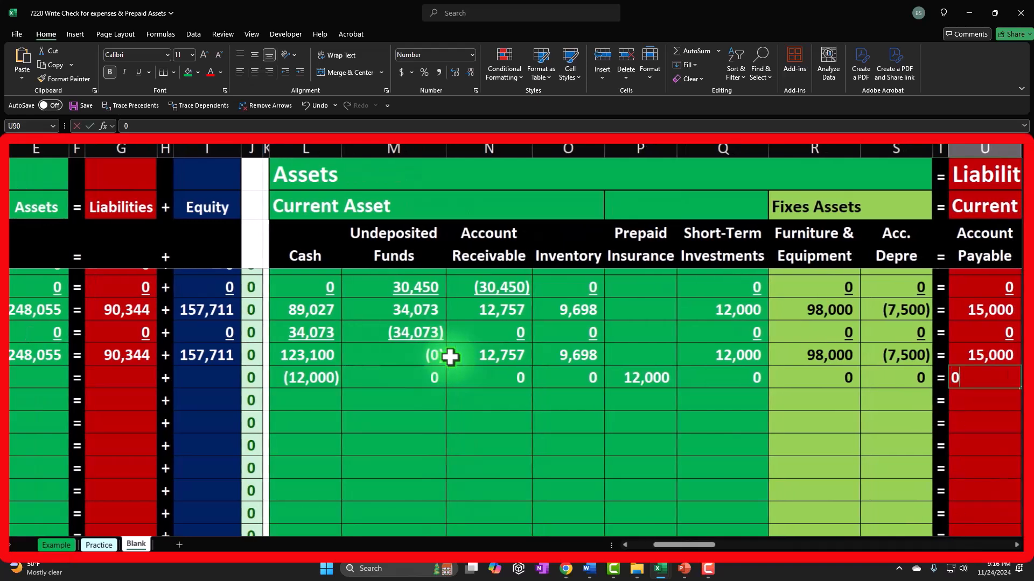
pyautogui.press('Right')
pyautogui.write('0')
pyautogui.press('Right')
pyautogui.write('0')
pyautogui.press('Right')
pyautogui.write('0')
# Step: Fill zeros into the equity and income statement columns of row 90
pyautogui.press('Right')
pyautogui.press('Right')
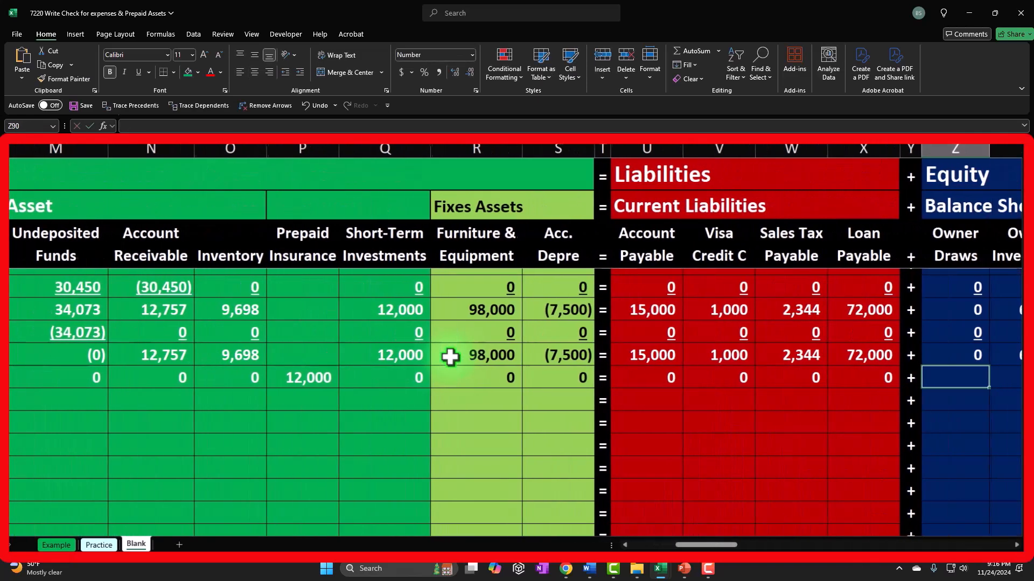
pyautogui.write('0')
pyautogui.press('Right')
pyautogui.write('0')
pyautogui.press('Right')
pyautogui.write('0')
pyautogui.press('Right')
pyautogui.write('0')
pyautogui.press('Right')
pyautogui.write('0')
pyautogui.press('Right')
pyautogui.write('0')
pyautogui.press('Right')
pyautogui.write('0')
pyautogui.press('Right')
pyautogui.write('0')
pyautogui.press('Right')
pyautogui.write('0')
pyautogui.press('Right')
pyautogui.write('0')
pyautogui.press('Right')
pyautogui.write('0')
pyautogui.press('Right')
# Step: Underline the row 90 entries across the equity, liability and asset columns
pyautogui.moveTo(243, 366); pyautogui.dragTo(987, 383)
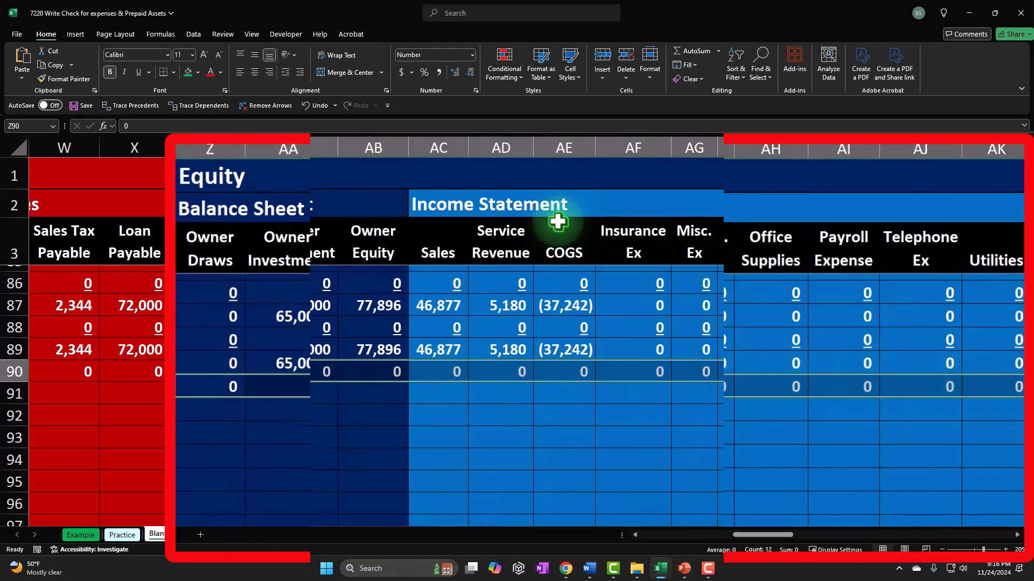
pyautogui.click(138, 72)
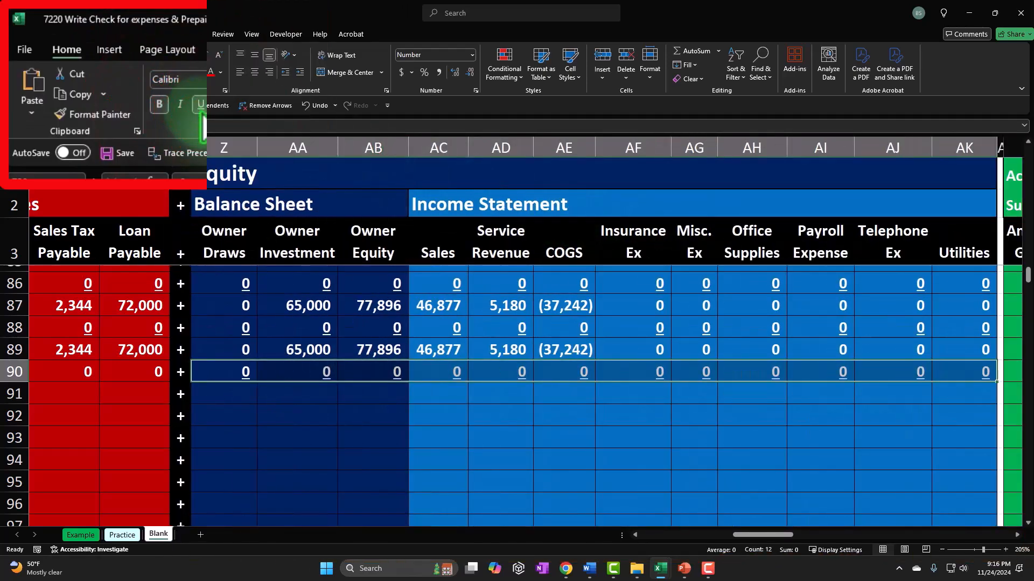
pyautogui.moveTo(169, 371); pyautogui.dragTo(376, 371)
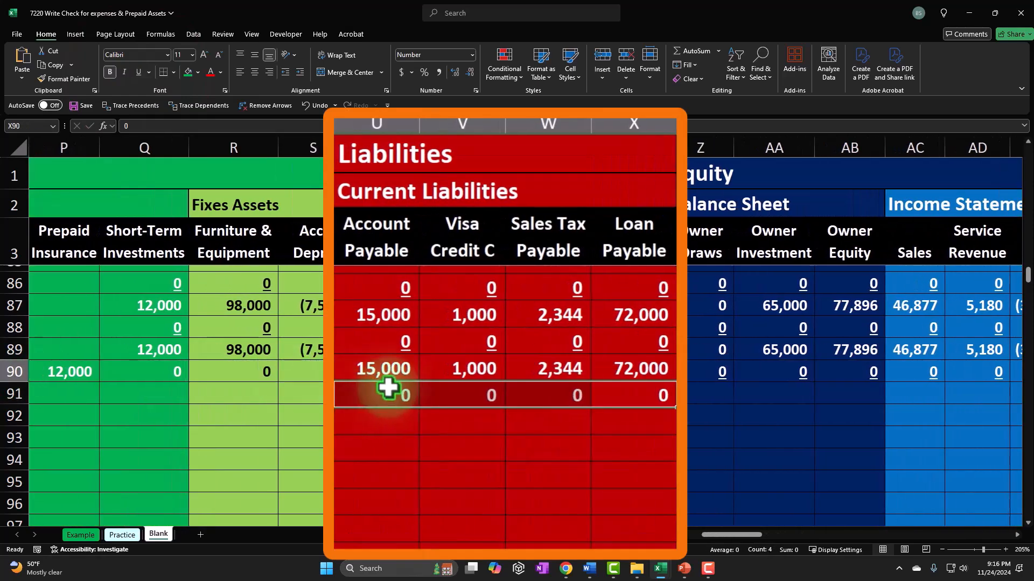
pyautogui.click(138, 72)
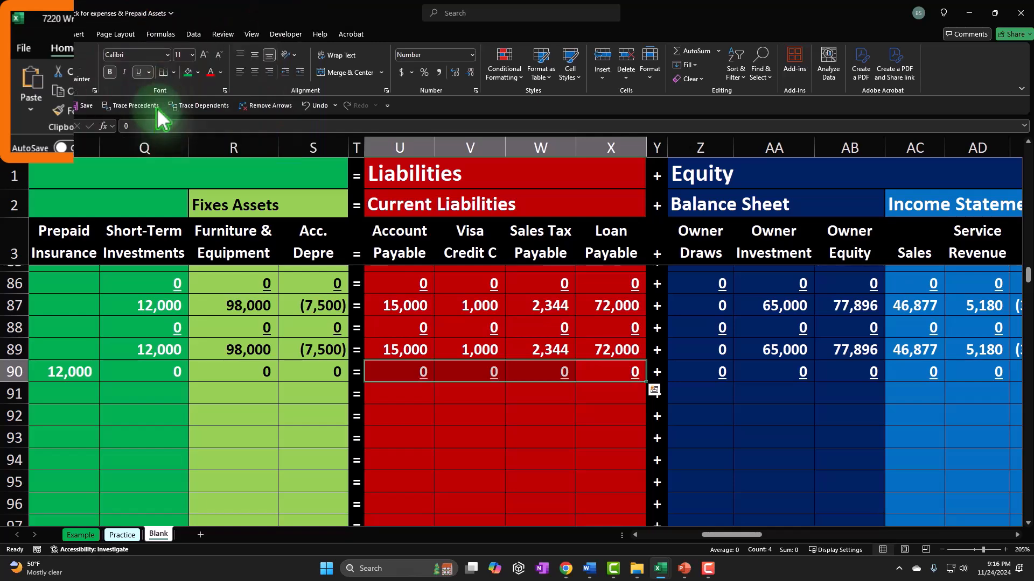
pyautogui.moveTo(307, 369); pyautogui.dragTo(231, 366)
pyautogui.click(138, 72)
pyautogui.click(286, 394)
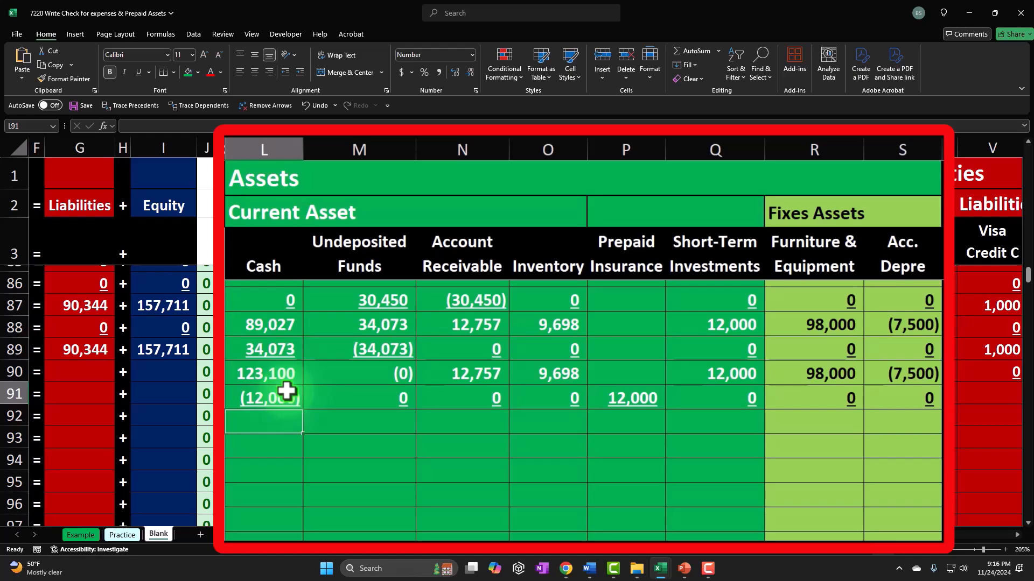
# Step: Label row 91 as a Balance row by referencing the balance label above
pyautogui.press('Left')
pyautogui.press('Left')
pyautogui.press('Left')
pyautogui.press('Left')
pyautogui.press('Left')
pyautogui.press('Home')
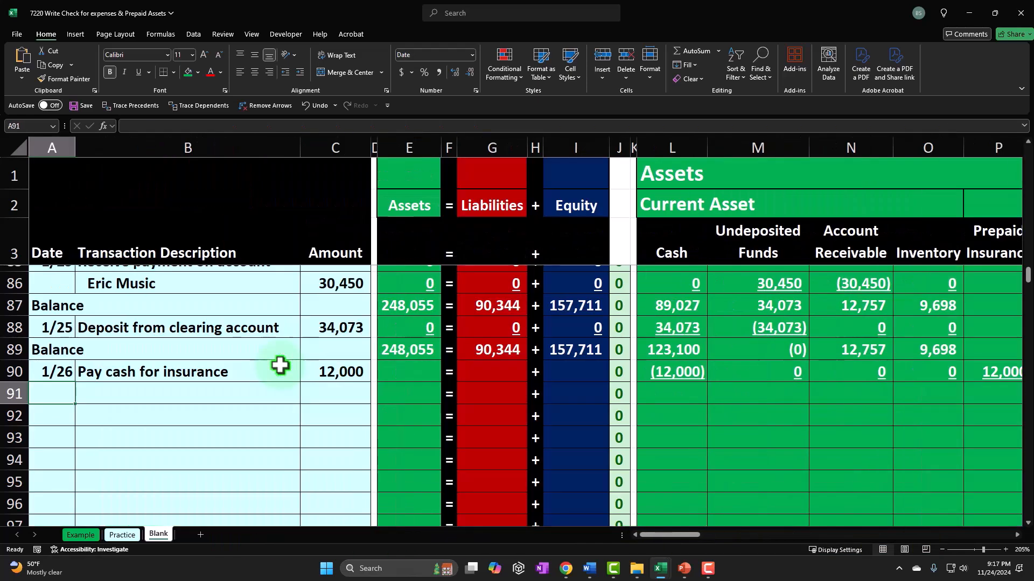
pyautogui.write('=')
pyautogui.press('Up')
pyautogui.press('Up')
pyautogui.press('Return')
# Step: Sum the Cash column over rows 89 and 90 to give the row 91 cash balance
pyautogui.press('Up')
pyautogui.press('Right')
pyautogui.press('Right')
pyautogui.press('Right')
pyautogui.press('Right')
pyautogui.press('Right')
pyautogui.write('=')
pyautogui.press('Right')
pyautogui.press('Right')
pyautogui.press('Right')
pyautogui.press('Right')
pyautogui.press('Right')
pyautogui.press('Right')
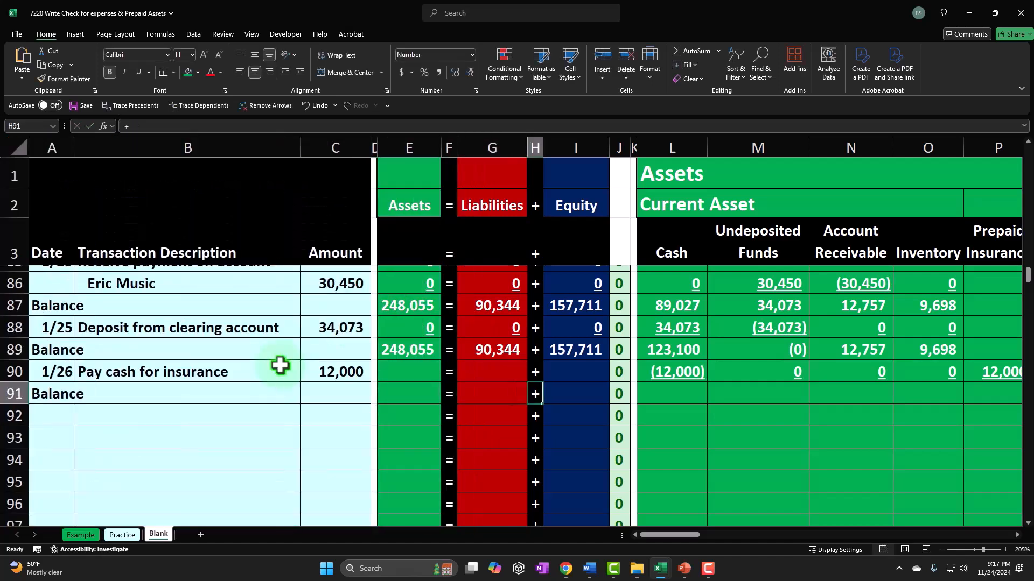
pyautogui.write('=sum(')
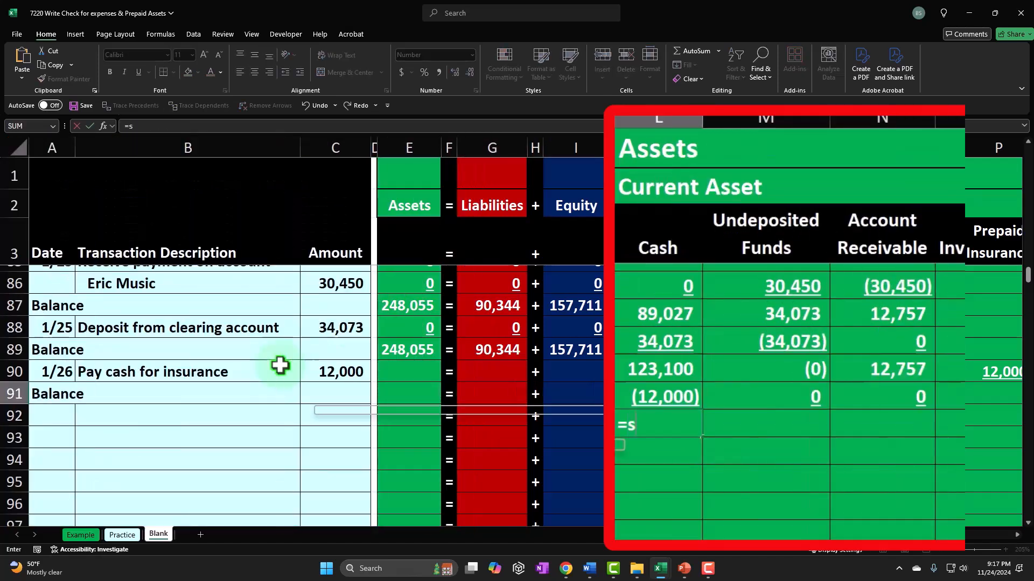
pyautogui.hotkey('shift', 'Down')
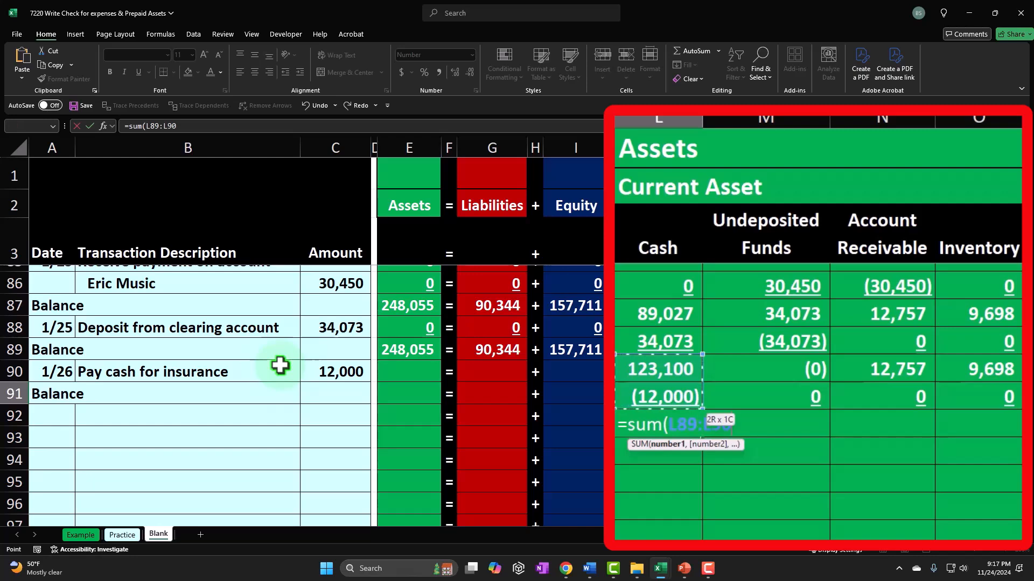
pyautogui.press('Return')
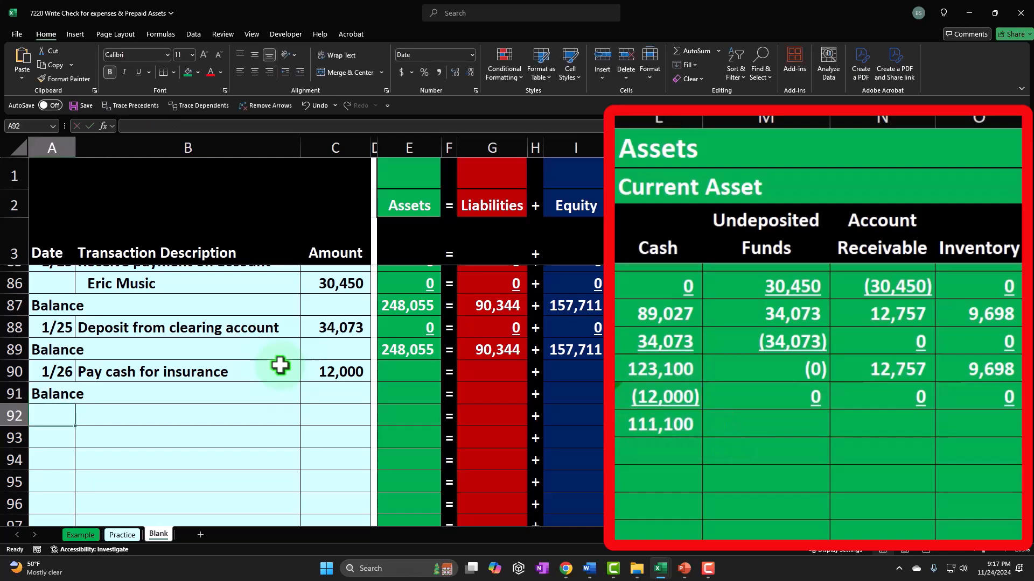
# Step: Copy the cash balance SUM formula across row 91's other asset and liability columns
pyautogui.rightClick(690, 424)
pyautogui.click(733, 67)
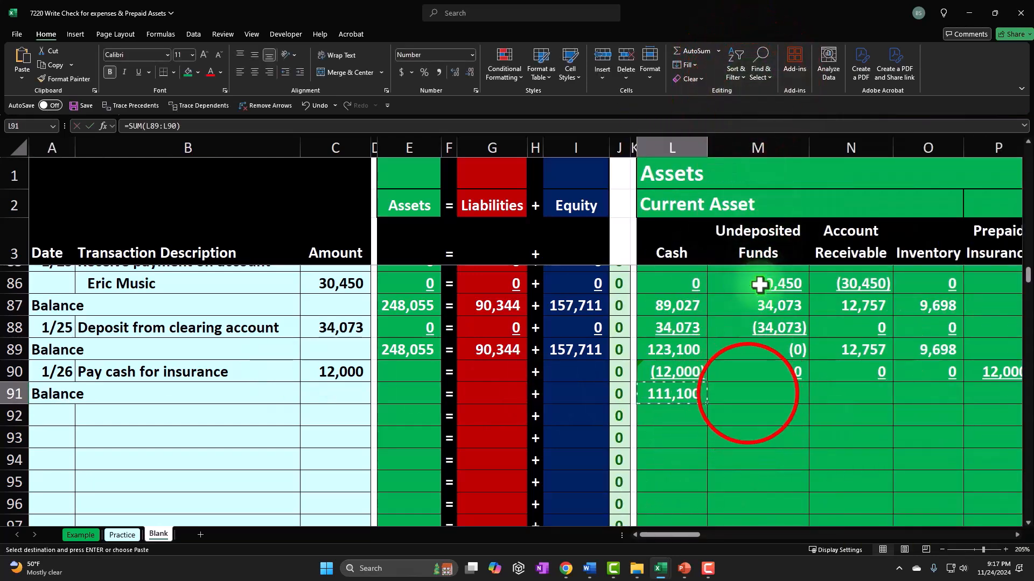
pyautogui.moveTo(747, 394); pyautogui.dragTo(578, 394)
pyautogui.rightClick(578, 393)
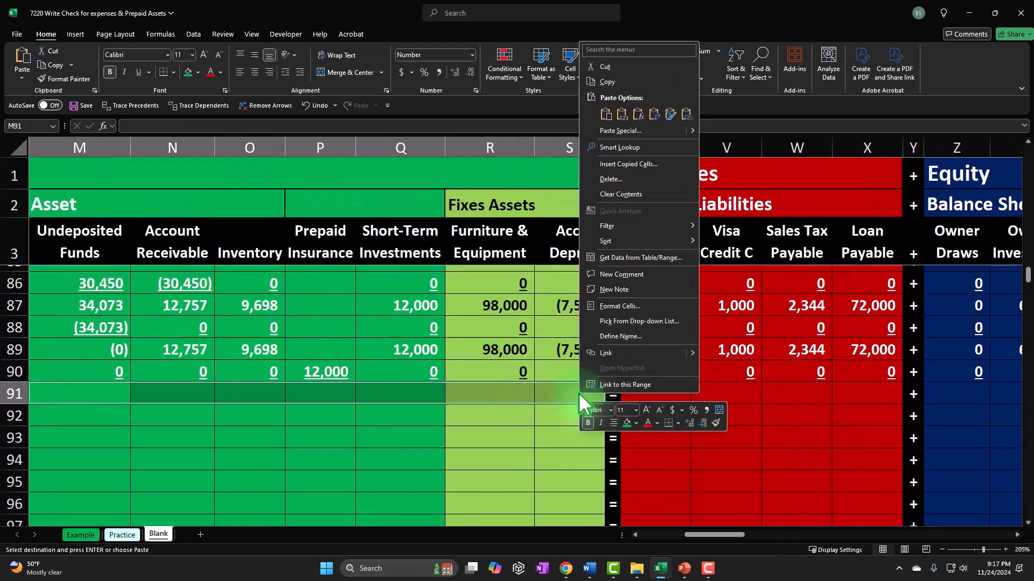
pyautogui.click(632, 120)
pyautogui.moveTo(654, 393); pyautogui.dragTo(867, 398)
pyautogui.rightClick(867, 401)
pyautogui.click(909, 118)
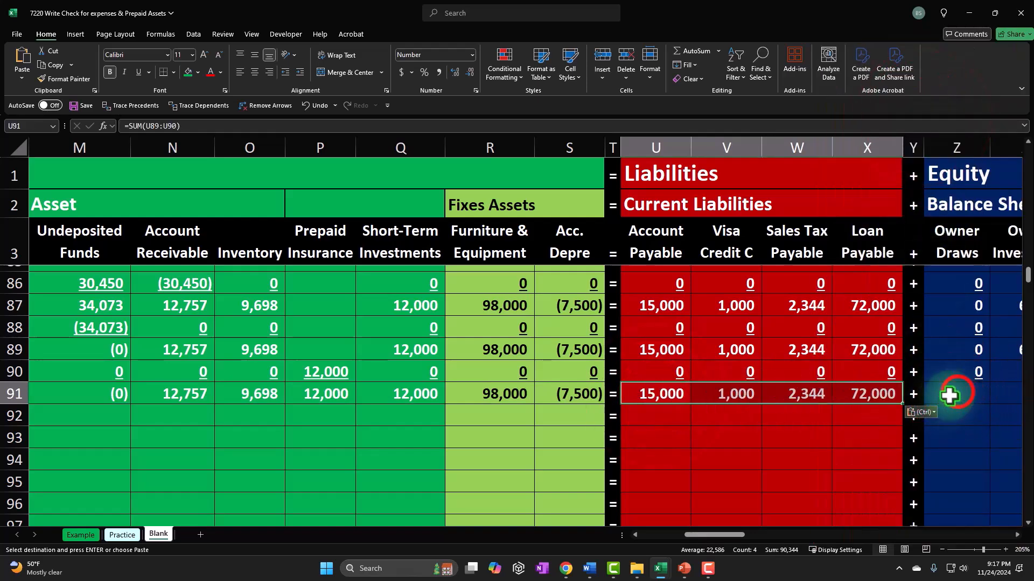
# Step: Paste the balance SUM formula into row 91's equity and income statement columns
pyautogui.click(946, 397)
pyautogui.moveTo(946, 397); pyautogui.dragTo(976, 387)
pyautogui.rightClick(976, 387)
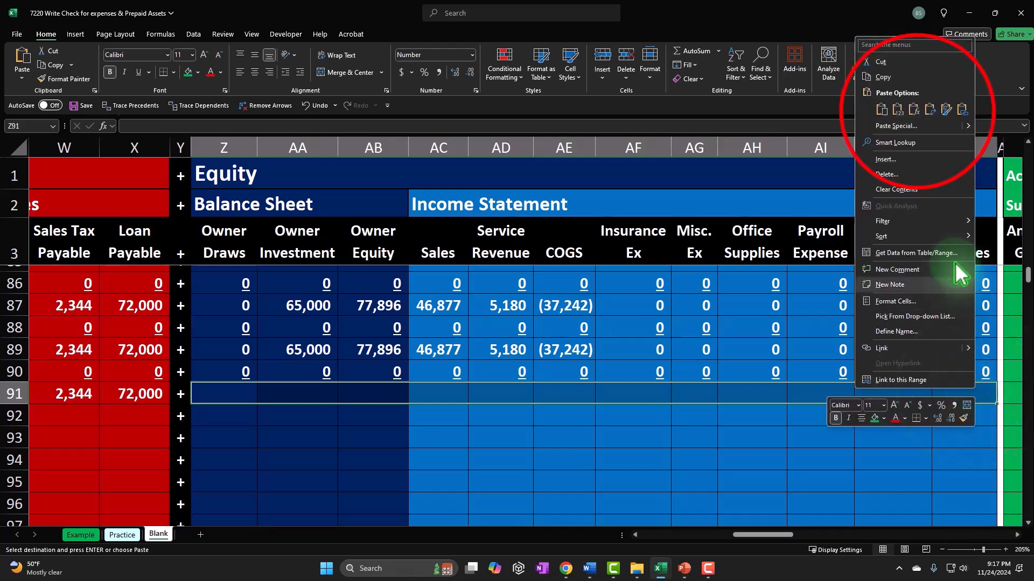
pyautogui.click(897, 133)
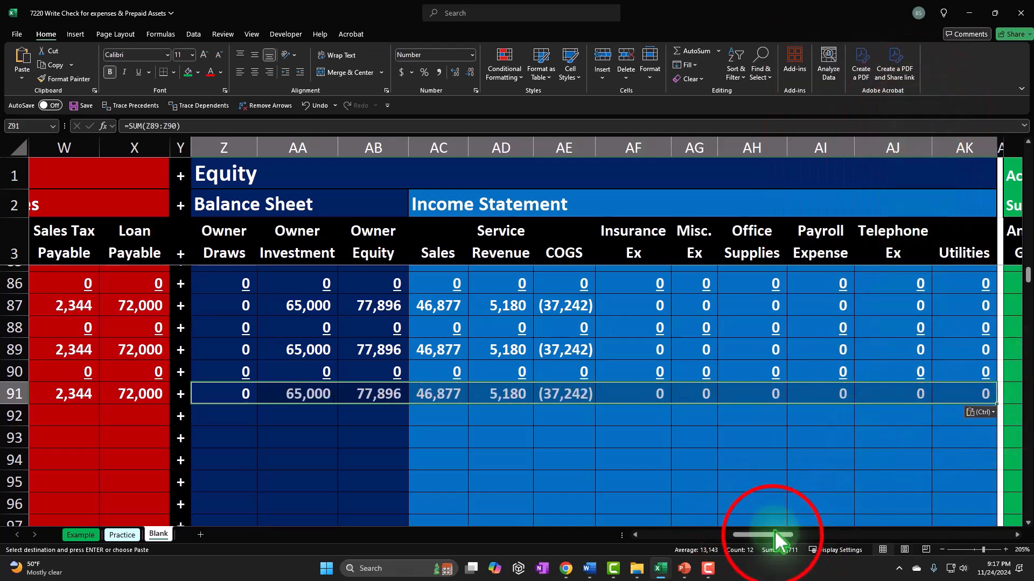
# Step: Fill the Assets, Liabilities and Equity total formulas down through rows 90 and 91
pyautogui.moveTo(774, 536); pyautogui.dragTo(682, 536)
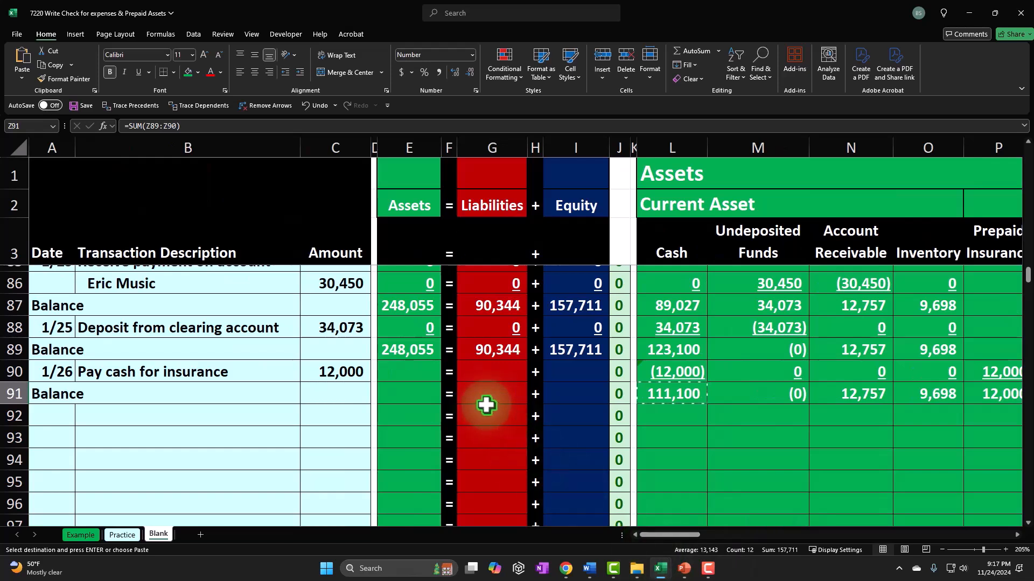
pyautogui.click(372, 340)
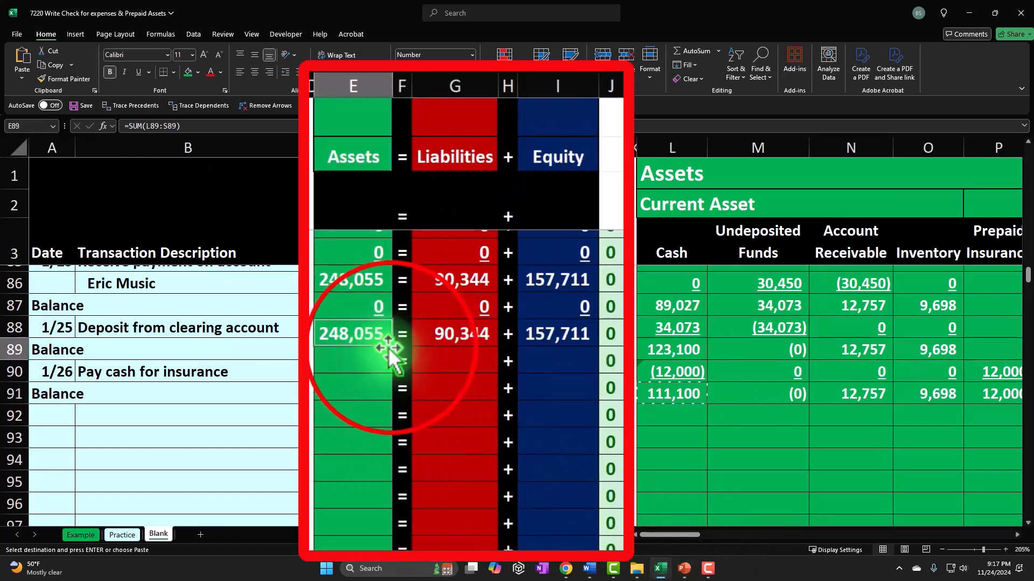
pyautogui.moveTo(393, 351); pyautogui.dragTo(392, 393)
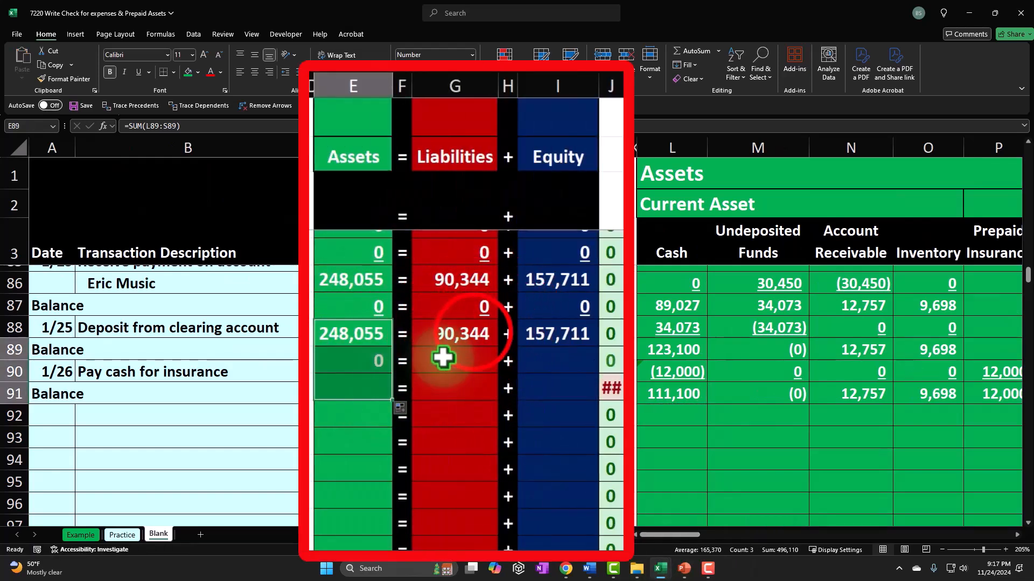
pyautogui.click(474, 333)
pyautogui.moveTo(495, 345); pyautogui.dragTo(492, 399)
pyautogui.click(560, 334)
pyautogui.moveTo(597, 346); pyautogui.dragTo(595, 398)
# Step: Underline the row 90 Assets, Liabilities and Equity totals
pyautogui.click(573, 363)
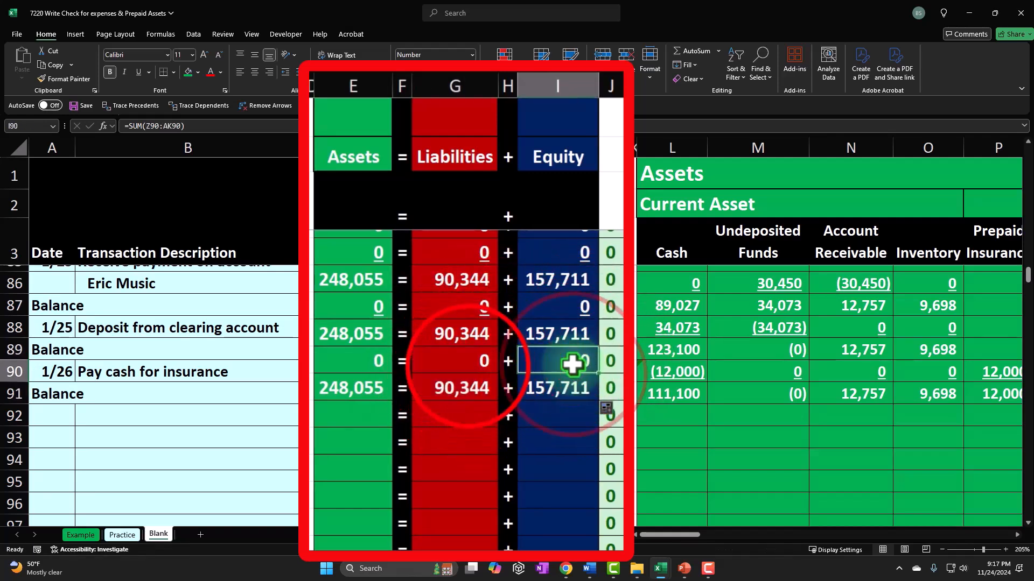
pyautogui.keyDown('ctrl'); pyautogui.click(468, 364); pyautogui.keyUp('ctrl')
pyautogui.keyDown('ctrl'); pyautogui.click(429, 372); pyautogui.keyUp('ctrl')
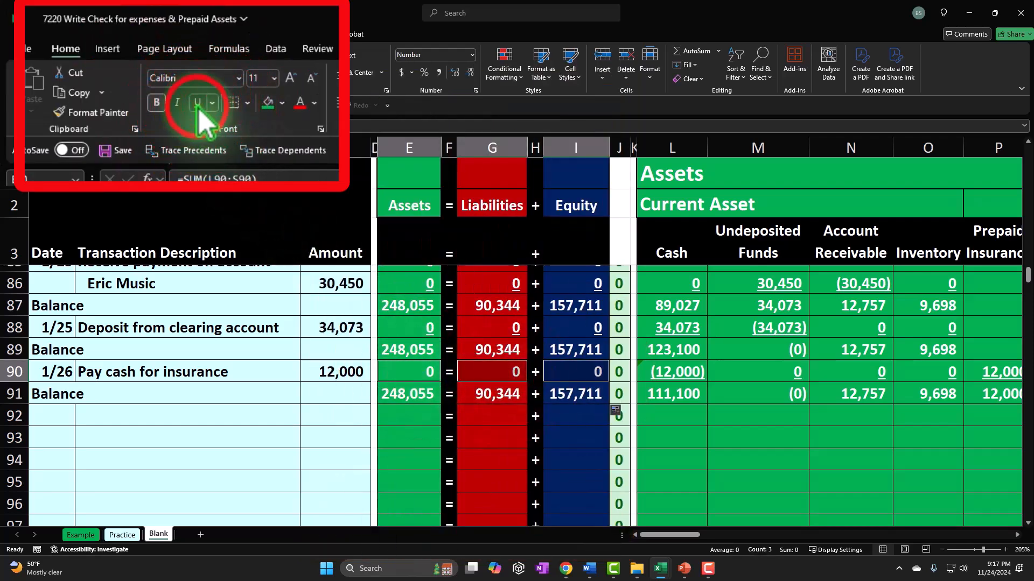
pyautogui.click(138, 72)
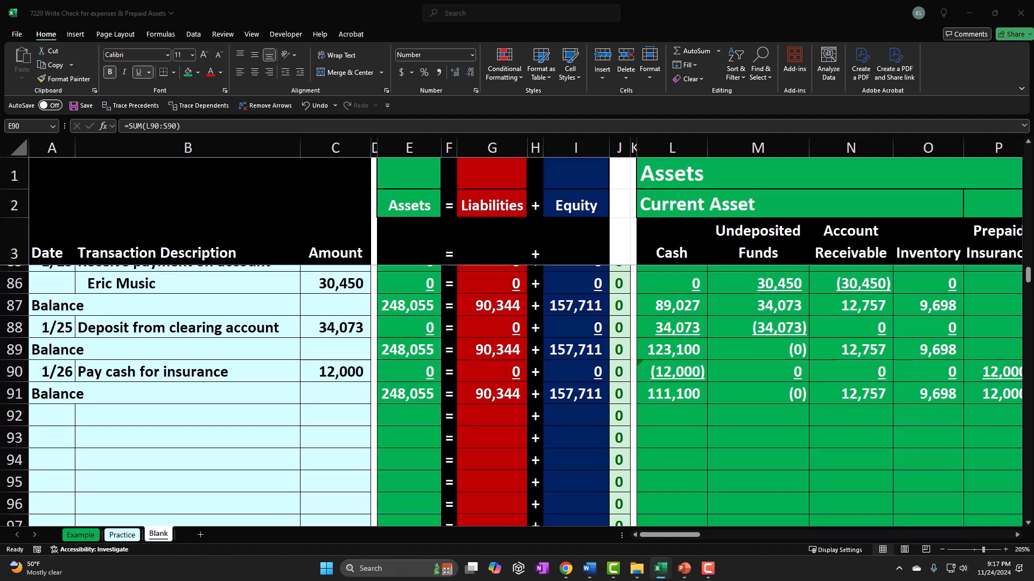
# Step: Date the new row 92 transaction 1/26
pyautogui.click(57, 413)
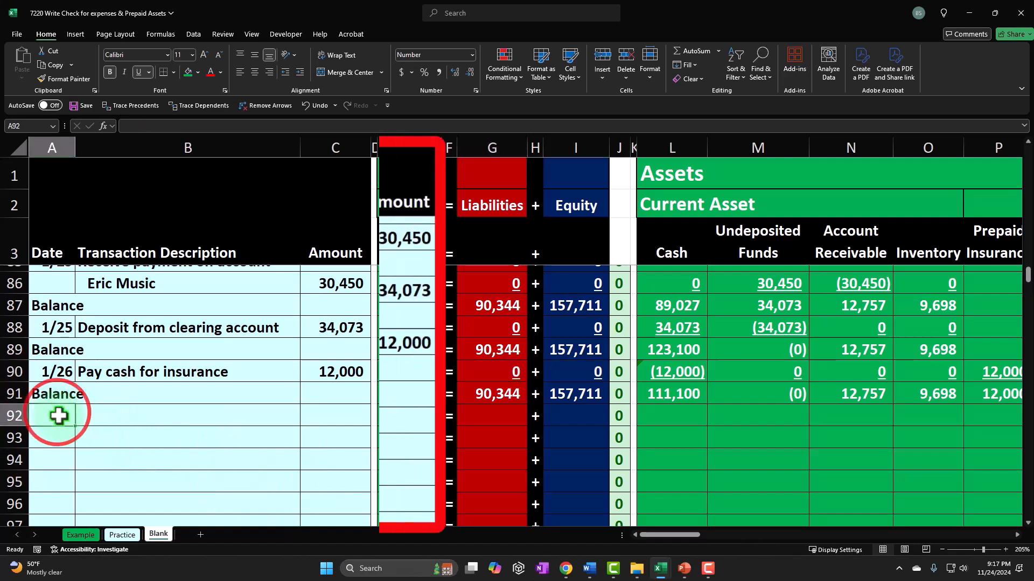
pyautogui.write('1/26')
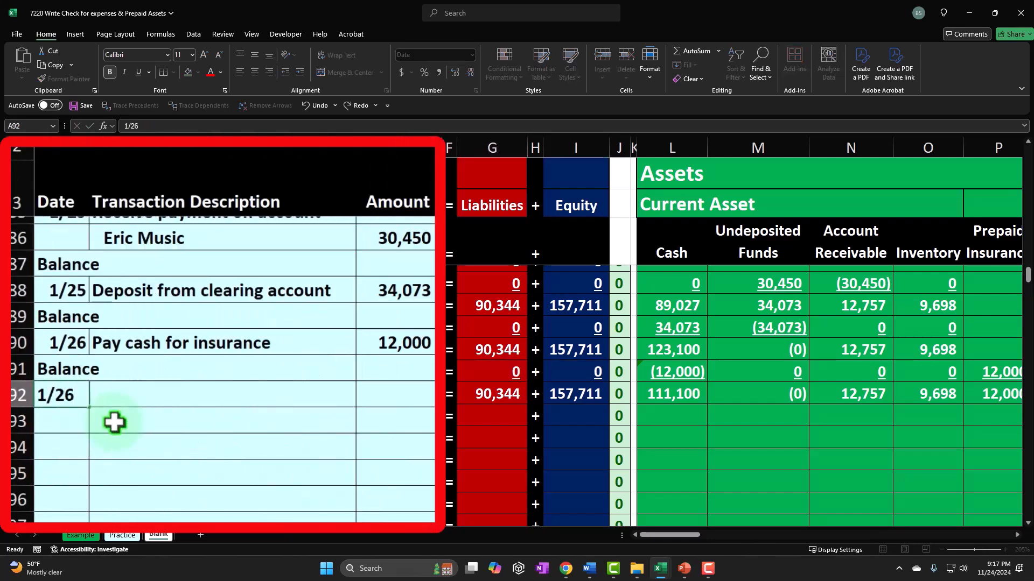
pyautogui.press('Return')
pyautogui.press('Up')
pyautogui.press('Right')
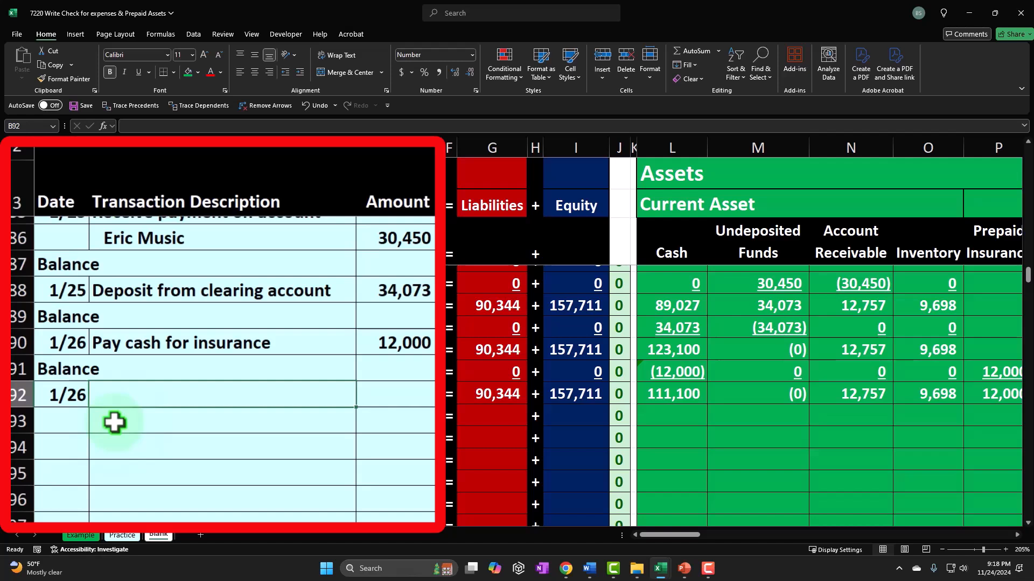
# Step: Describe row 92 as Pay cash for Supplies with an amount of 500
pyautogui.write('Pay cahs')
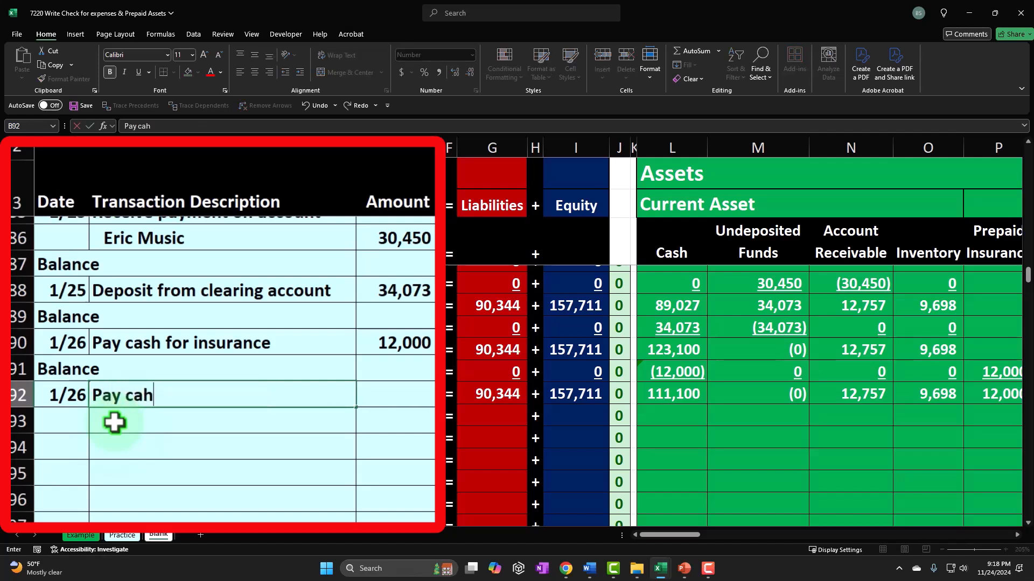
pyautogui.press('BackSpace')
pyautogui.press('BackSpace')
pyautogui.write('sjh')
pyautogui.press('BackSpace')
pyautogui.press('BackSpace')
pyautogui.write('h for ')
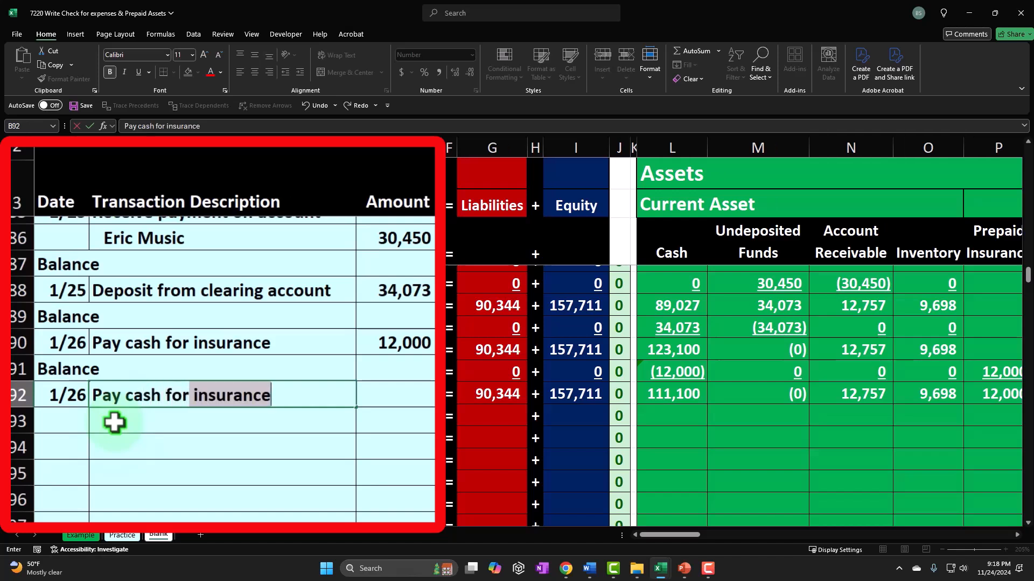
pyautogui.write('Supplies')
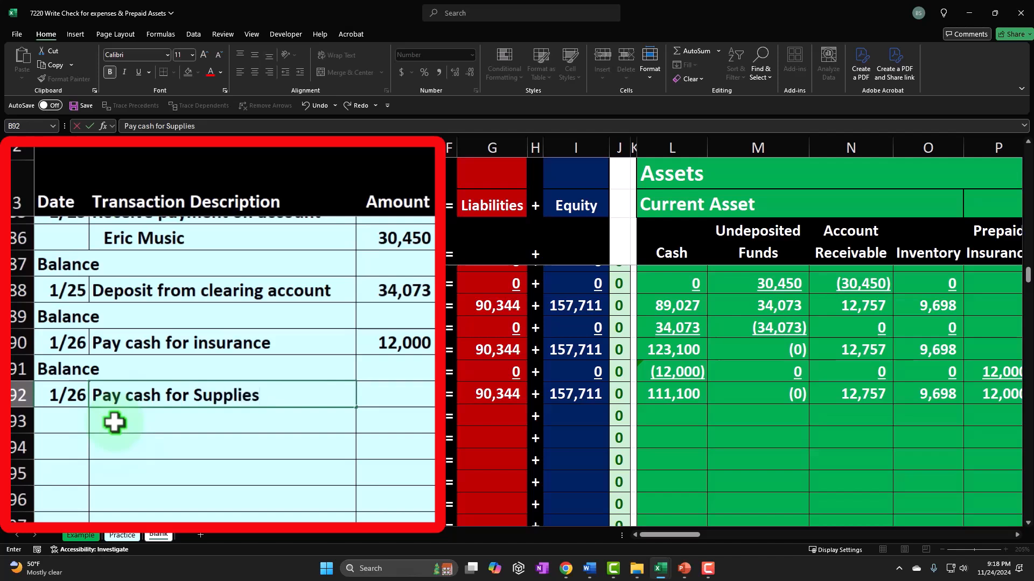
pyautogui.press('Tab')
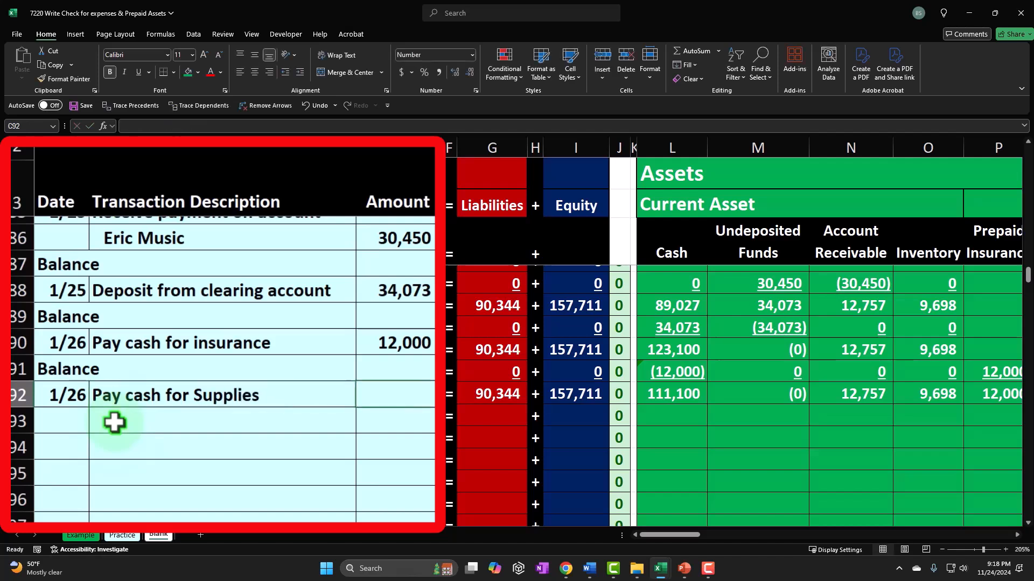
pyautogui.write('500')
pyautogui.press('Return')
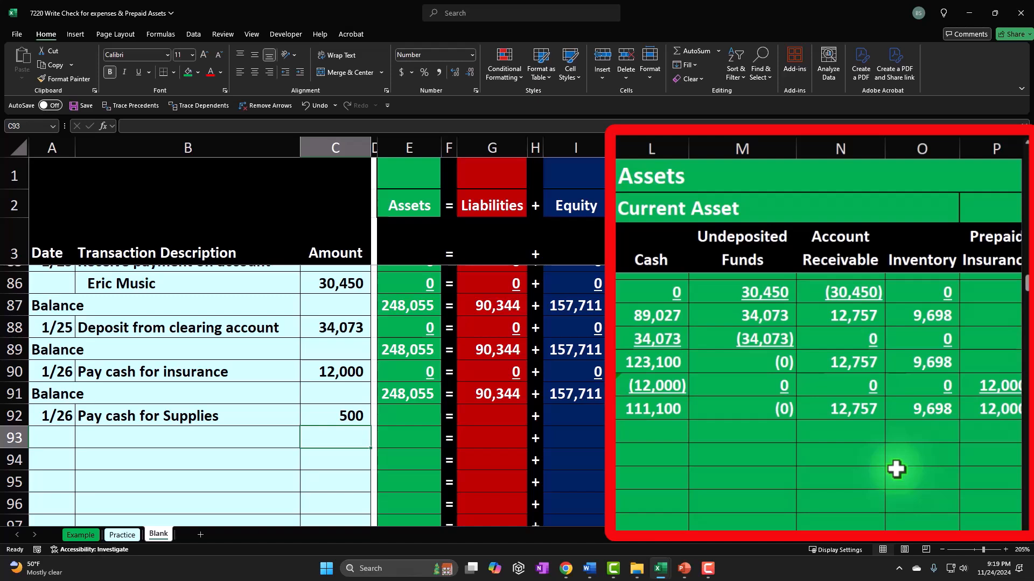
# Step: Enter a negative reference to the row 92 amount in the Cash column
pyautogui.press('Up')
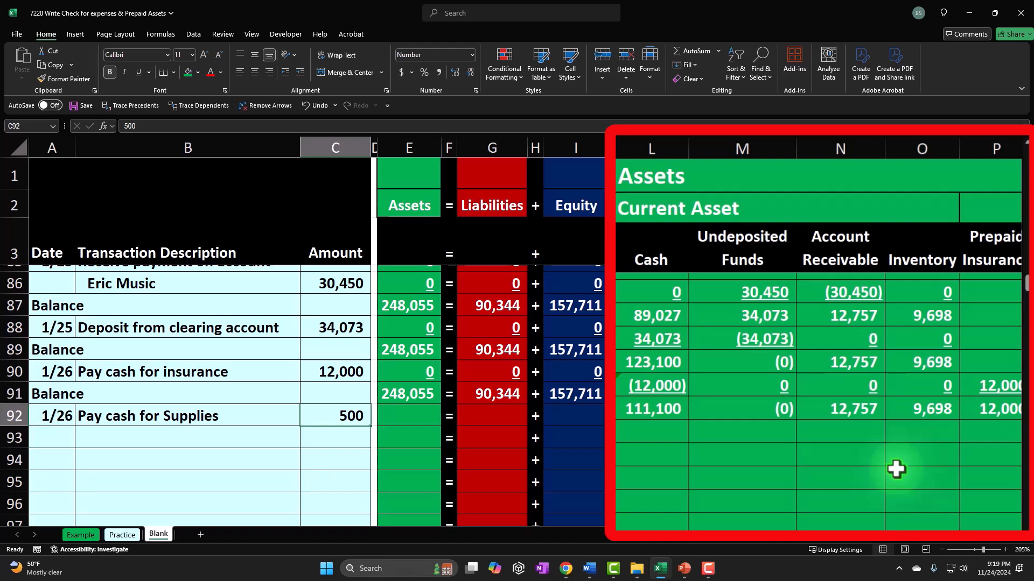
pyautogui.press('Right')
pyautogui.press('Right')
pyautogui.press('Right')
pyautogui.press('Right')
pyautogui.press('Right')
pyautogui.press('Right')
pyautogui.press('Right')
pyautogui.press('Right')
pyautogui.press('Right')
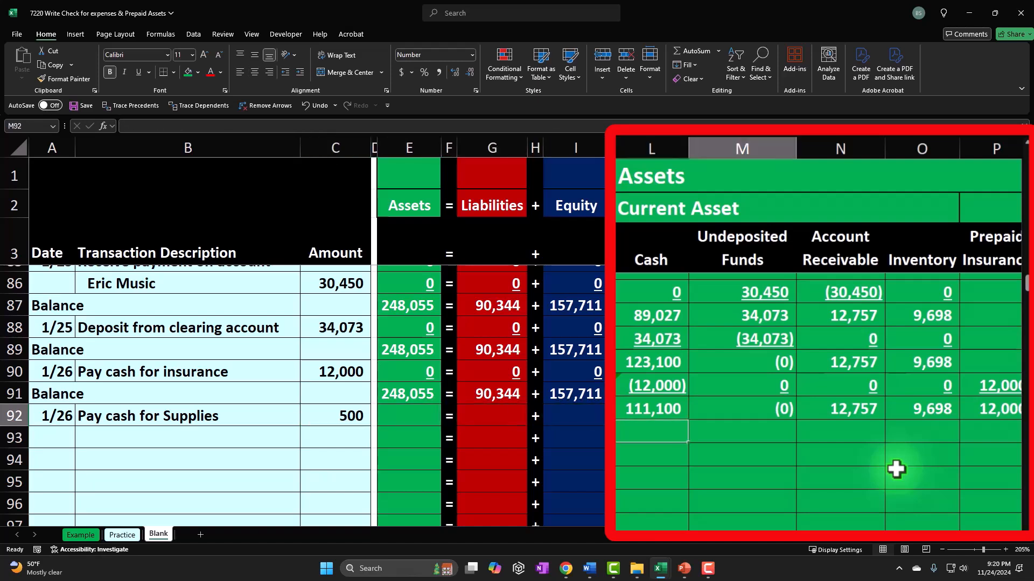
pyautogui.press('Right')
pyautogui.press('Right')
pyautogui.press('Right')
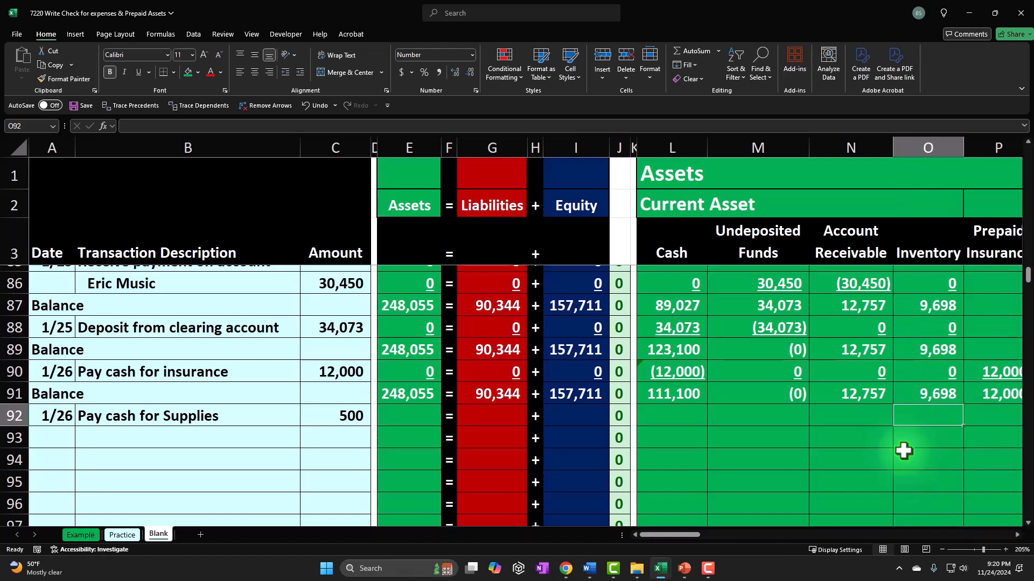
pyautogui.click(345, 420)
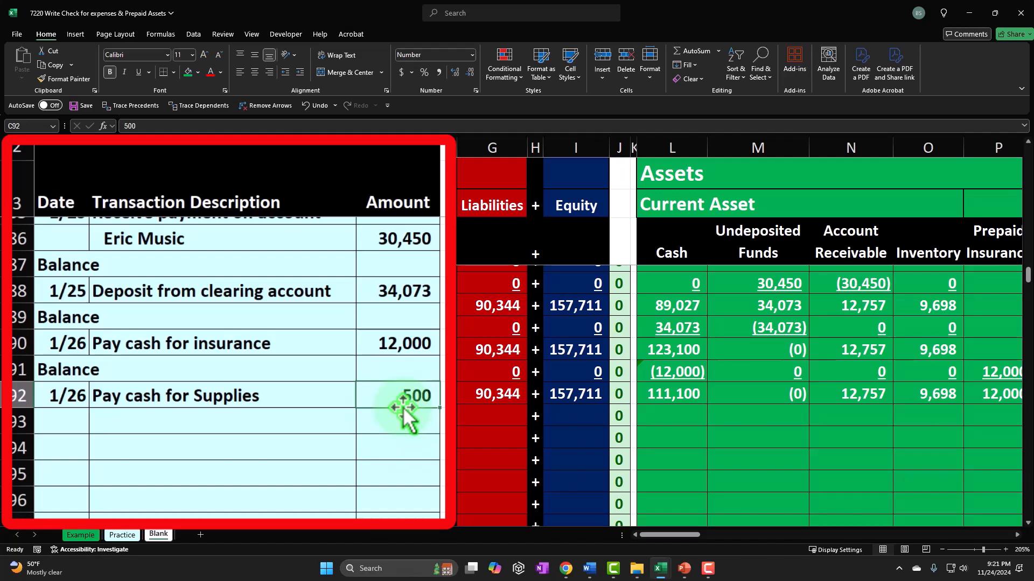
pyautogui.press('Right')
pyautogui.press('Right')
pyautogui.press('Right')
pyautogui.press('Right')
pyautogui.press('Right')
pyautogui.press('Right')
pyautogui.press('Right')
pyautogui.press('Right')
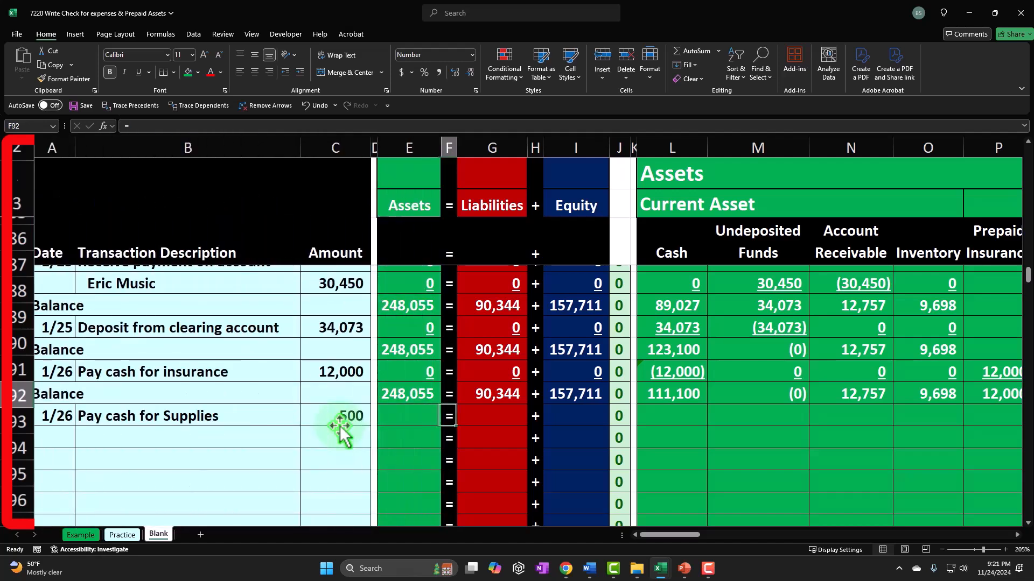
pyautogui.write('-')
pyautogui.press('Left')
pyautogui.press('Left')
pyautogui.press('Left')
pyautogui.press('Left')
pyautogui.press('Left')
pyautogui.press('Left')
pyautogui.press('Left')
pyautogui.press('Left')
pyautogui.press('Tab')
# Step: Enter a negative reference to the row 92 amount in the Office Supplies expense column
pyautogui.press('Right')
pyautogui.press('Right')
pyautogui.press('Right')
pyautogui.press('Right')
pyautogui.press('Right')
pyautogui.press('Right')
pyautogui.press('Right')
pyautogui.press('Right')
pyautogui.press('Right')
pyautogui.press('Right')
pyautogui.press('Right')
pyautogui.press('Right')
pyautogui.press('Right')
pyautogui.press('Right')
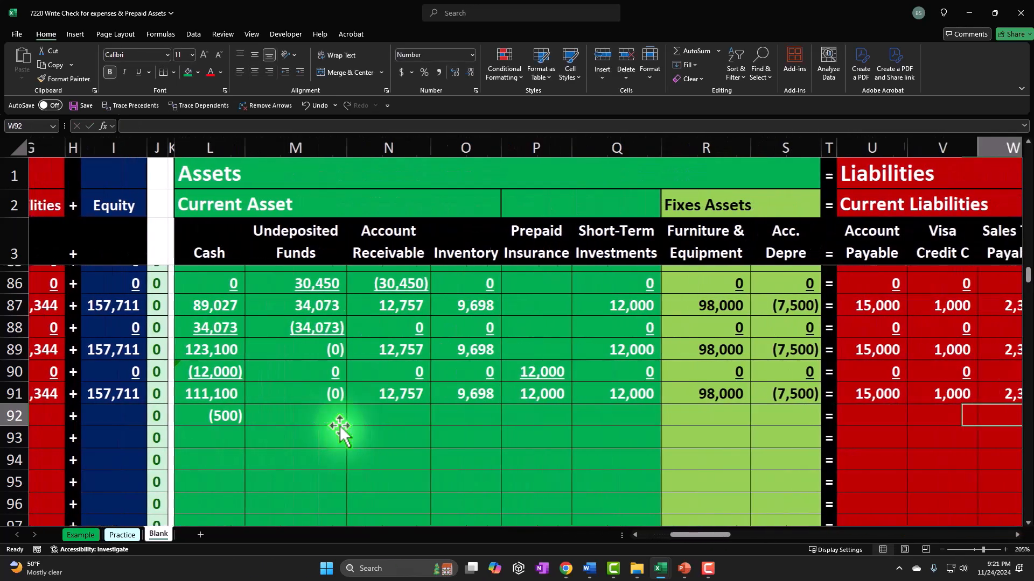
pyautogui.press('Right')
pyautogui.press('Right')
pyautogui.press('Right')
pyautogui.press('Right')
pyautogui.press('Right')
pyautogui.press('Right')
pyautogui.press('Right')
pyautogui.press('Right')
pyautogui.press('Right')
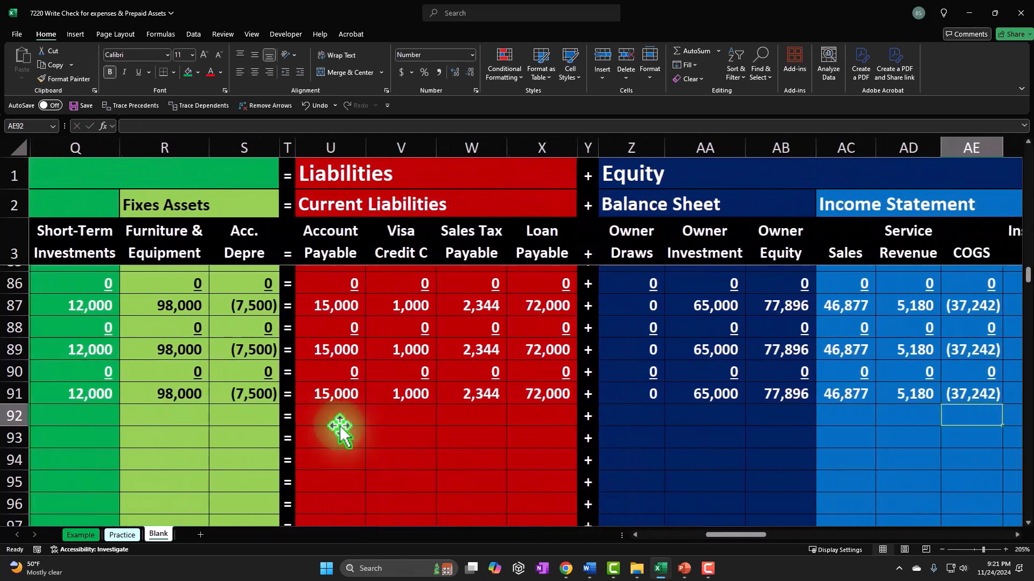
pyautogui.press('Right')
pyautogui.press('Left')
pyautogui.press('Left')
pyautogui.press('Left')
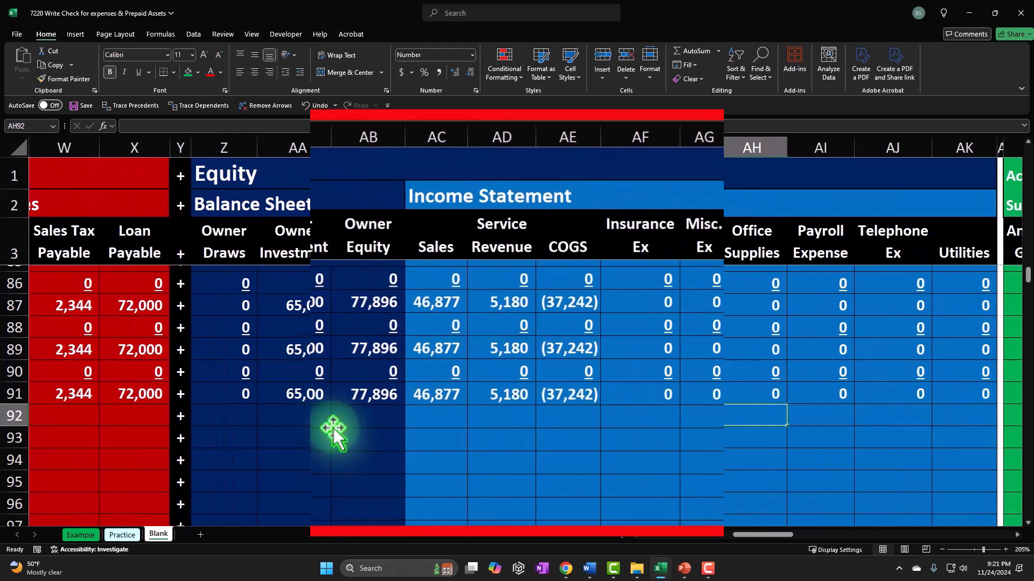
pyautogui.write('=-')
pyautogui.press('Left')
pyautogui.press('Left')
pyautogui.press('Left')
pyautogui.press('Left')
pyautogui.press('Left')
pyautogui.press('Left')
pyautogui.press('Left')
pyautogui.press('Left')
pyautogui.press('Left')
pyautogui.press('Left')
pyautogui.press('Left')
# Step: Fill zeros into the remaining asset columns of row 92
pyautogui.press('Left')
pyautogui.press('Left')
pyautogui.press('Left')
pyautogui.press('Left')
pyautogui.press('Left')
pyautogui.press('Left')
pyautogui.press('Left')
pyautogui.press('Left')
pyautogui.press('Left')
pyautogui.press('Left')
pyautogui.press('Left')
pyautogui.press('Left')
pyautogui.press('Left')
pyautogui.press('Left')
pyautogui.press('Left')
pyautogui.press('Left')
pyautogui.press('Left')
pyautogui.press('Left')
pyautogui.press('Left')
pyautogui.press('Left')
pyautogui.hscroll(-3, 339, 426)
pyautogui.press('Return')
pyautogui.press('Left')
pyautogui.press('Left')
pyautogui.press('Left')
pyautogui.press('Left')
pyautogui.press('Left')
pyautogui.press('Left')
pyautogui.press('Left')
pyautogui.press('Left')
pyautogui.press('Left')
pyautogui.press('Left')
pyautogui.press('Left')
pyautogui.press('Left')
pyautogui.press('Left')
pyautogui.press('Left')
pyautogui.press('Left')
pyautogui.press('Left')
pyautogui.press('Left')
pyautogui.press('Left')
pyautogui.press('Left')
pyautogui.press('Left')
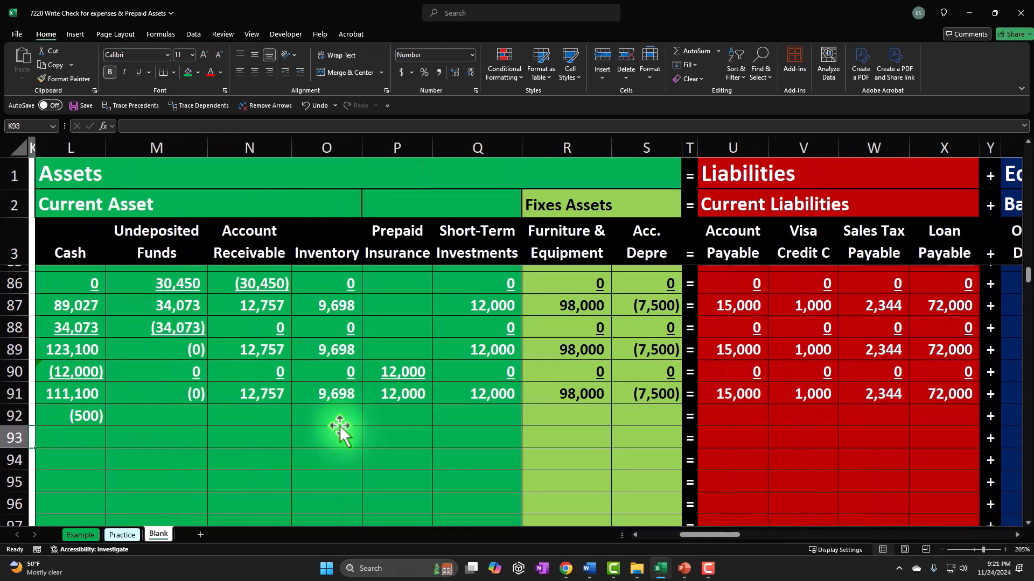
pyautogui.press('Left')
pyautogui.press('Right')
pyautogui.press('Right')
pyautogui.press('Right')
pyautogui.press('Right')
pyautogui.press('Up')
pyautogui.press('Left')
pyautogui.write('0')
pyautogui.press('Right')
pyautogui.write('0')
pyautogui.press('Right')
pyautogui.write('0')
pyautogui.press('Right')
pyautogui.write('0')
pyautogui.press('Right')
pyautogui.write('00')
# Step: Fill zeros into the remaining liability, equity and income statement columns of row 92
pyautogui.press('Right')
pyautogui.write('0')
pyautogui.press('Right')
pyautogui.press('Right')
pyautogui.write('0')
pyautogui.press('Right')
pyautogui.write('0')
pyautogui.press('Right')
pyautogui.write('0')
pyautogui.press('Right')
pyautogui.write('0')
pyautogui.press('Right')
pyautogui.press('Right')
pyautogui.write('0')
pyautogui.press('Right')
pyautogui.write('0')
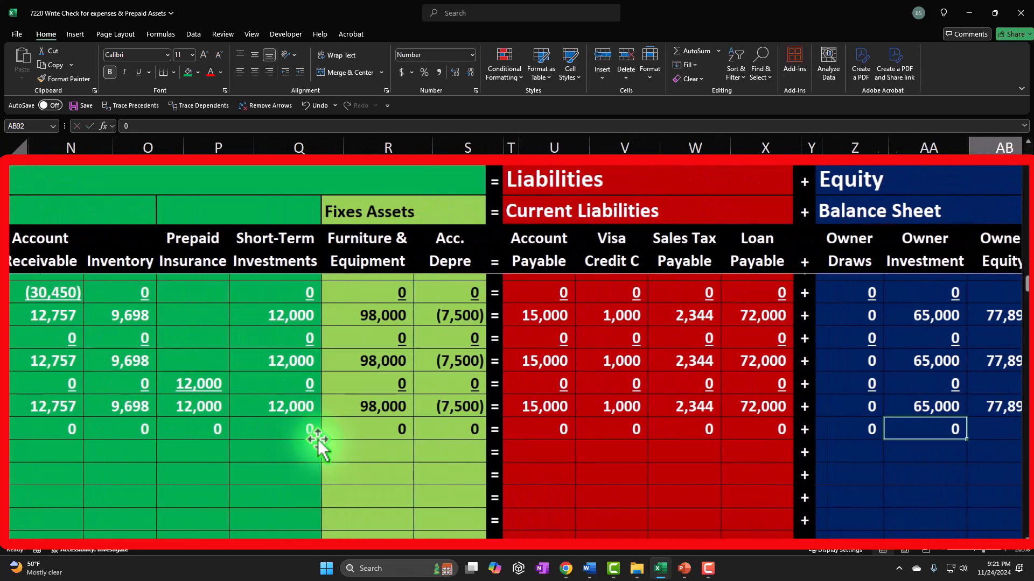
pyautogui.press('Right')
pyautogui.write('0')
pyautogui.press('Right')
pyautogui.write('0')
pyautogui.press('Right')
pyautogui.write('0')
pyautogui.press('Right')
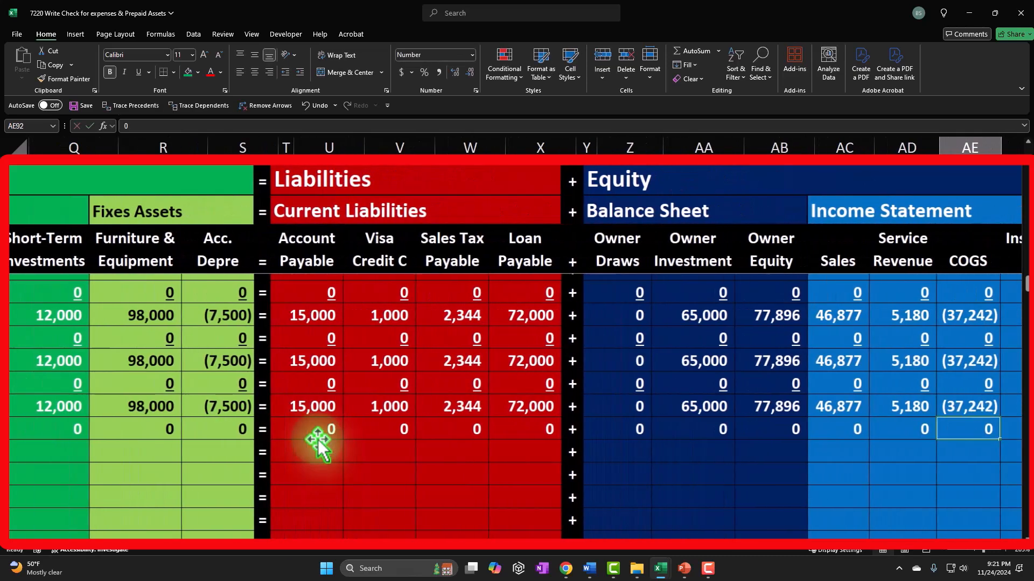
pyautogui.write('0')
pyautogui.press('Right')
pyautogui.write('0')
pyautogui.press('Right')
pyautogui.write('0')
pyautogui.press('Right')
pyautogui.press('Right')
pyautogui.write('0')
pyautogui.press('Right')
pyautogui.write('0')
pyautogui.press('Right')
pyautogui.write('0')
pyautogui.press('Right')
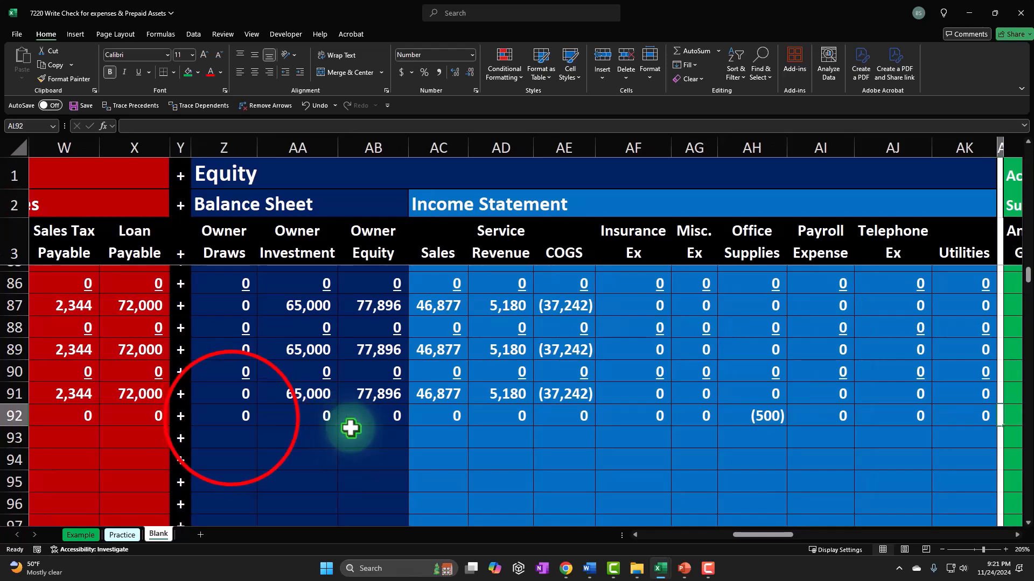
# Step: Underline the row 92 entries across the asset, liability, equity and income statement columns
pyautogui.moveTo(193, 425); pyautogui.dragTo(940, 411)
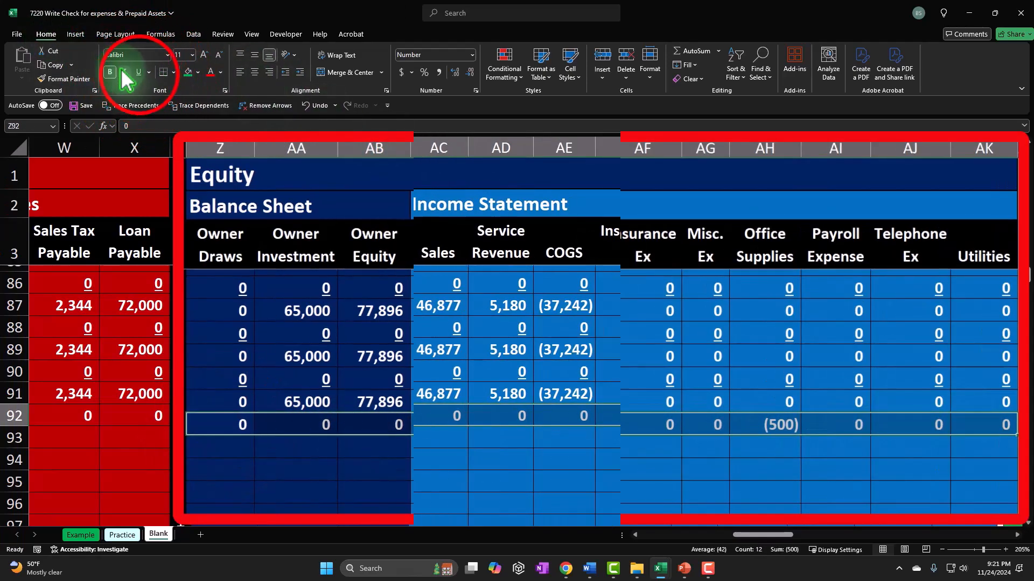
pyautogui.click(138, 72)
pyautogui.moveTo(143, 418); pyautogui.dragTo(429, 418)
pyautogui.click(139, 72)
pyautogui.moveTo(305, 416); pyautogui.dragTo(407, 412)
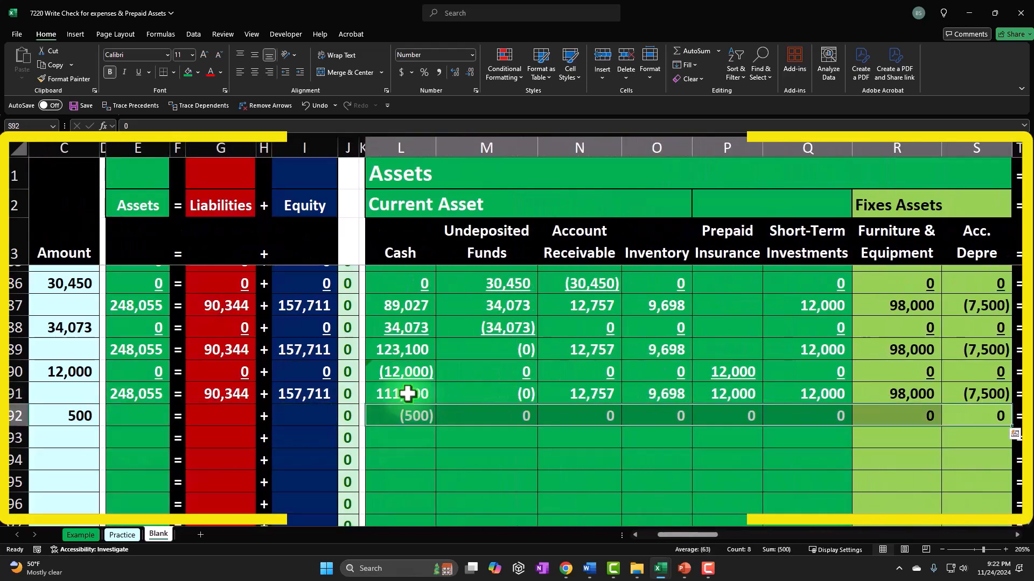
pyautogui.click(138, 72)
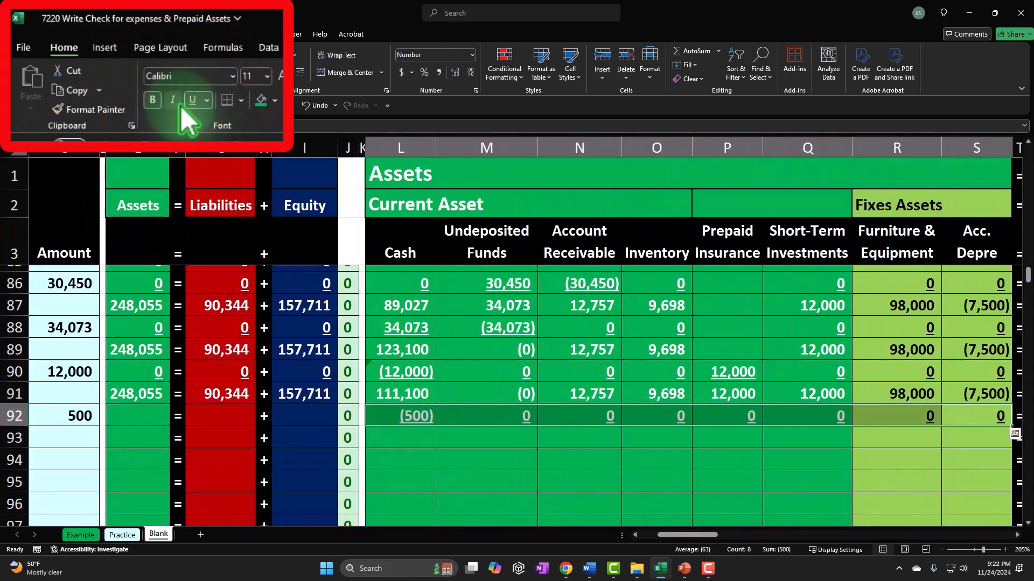
# Step: Label row 93 as Balance
pyautogui.press('Down')
pyautogui.press('Left')
pyautogui.press('Left')
pyautogui.press('Left')
pyautogui.press('Left')
pyautogui.press('Left')
pyautogui.press('Left')
pyautogui.press('Left')
pyautogui.press('Left')
pyautogui.press('Left')
pyautogui.press('Left')
pyautogui.press('Left')
pyautogui.press('Left')
pyautogui.press('Left')
pyautogui.press('Left')
pyautogui.press('Left')
pyautogui.press('Left')
pyautogui.press('Left')
pyautogui.press('Left')
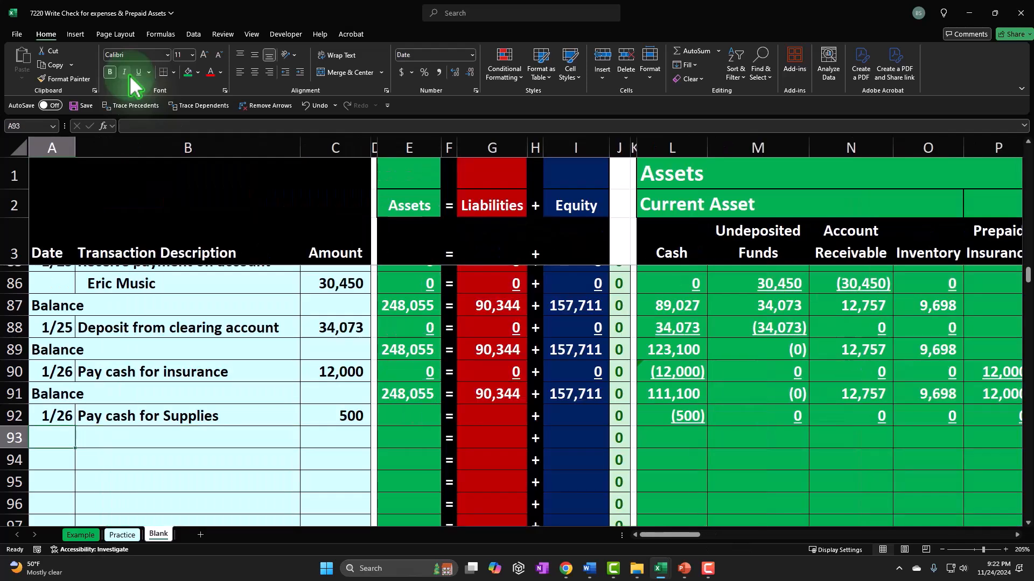
pyautogui.write('Balance')
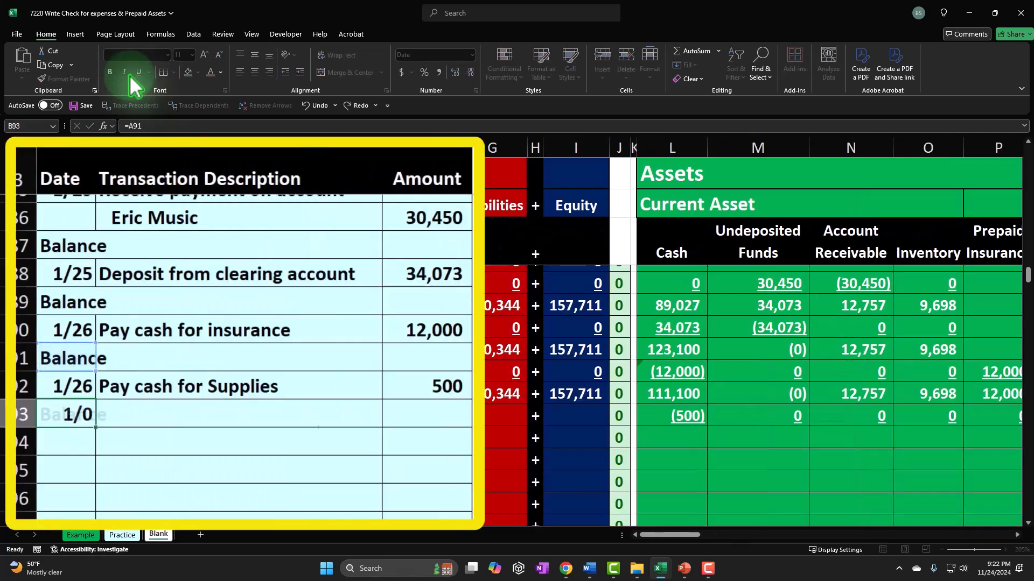
# Step: Copy the Assets, Liabilities and Equity total formulas down into row 92
pyautogui.press('Right')
pyautogui.press('Right')
pyautogui.press('Right')
pyautogui.press('Right')
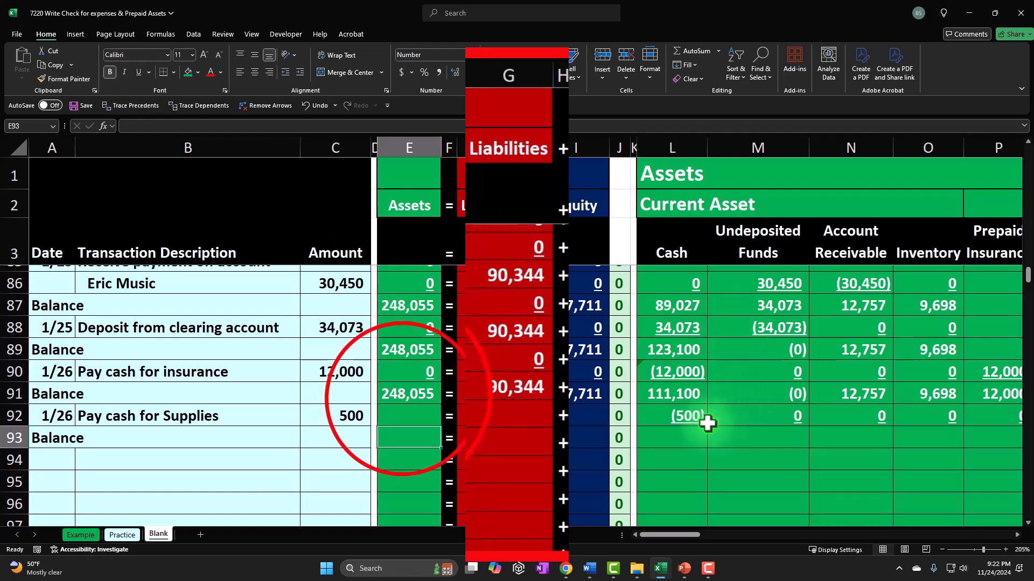
pyautogui.click(397, 392)
pyautogui.moveTo(445, 400); pyautogui.dragTo(447, 423)
pyautogui.click(535, 392)
pyautogui.moveTo(551, 399)
pyautogui.mouseDown()
pyautogui.moveTo(555, 419)
pyautogui.moveTo(547, 415)
pyautogui.mouseUp()
pyautogui.moveTo(425, 357); pyautogui.dragTo(605, 358)
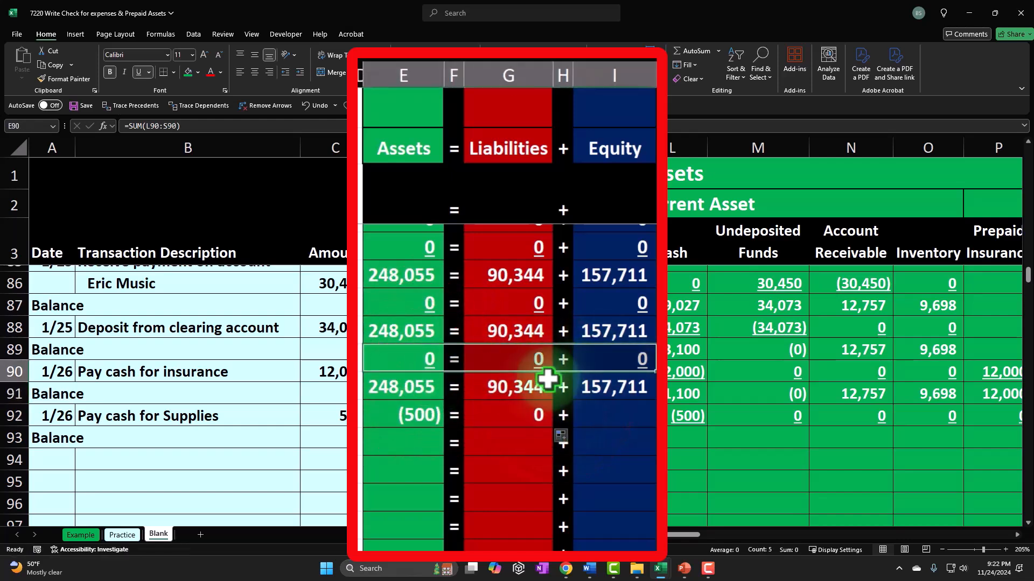
pyautogui.click(614, 388)
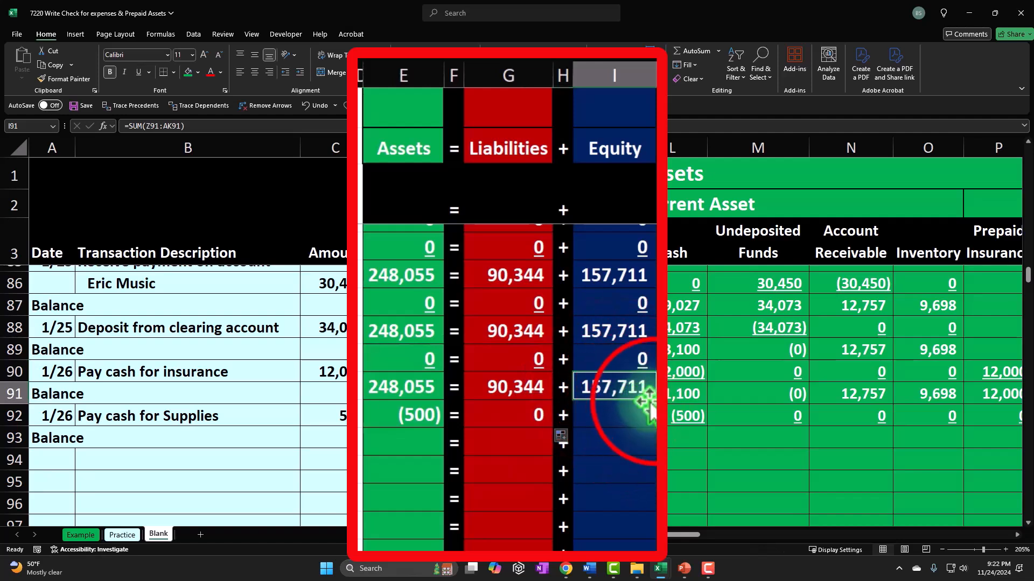
pyautogui.moveTo(650, 401); pyautogui.dragTo(651, 421)
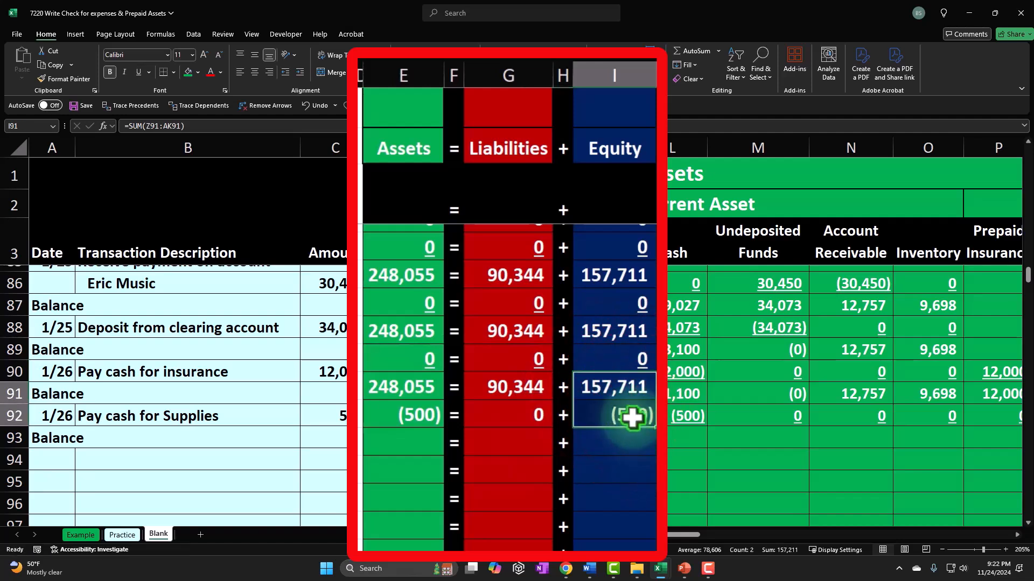
pyautogui.click(676, 438)
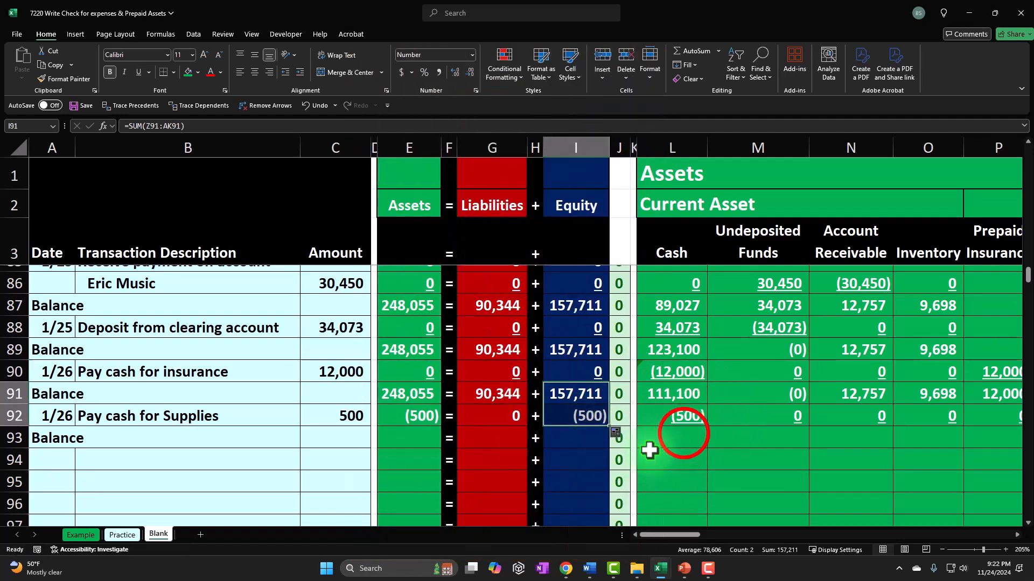
# Step: Enter a SUM formula in the row 93 Cash cell adding the Cash amounts of rows 91 and 92
pyautogui.write('=sum(')
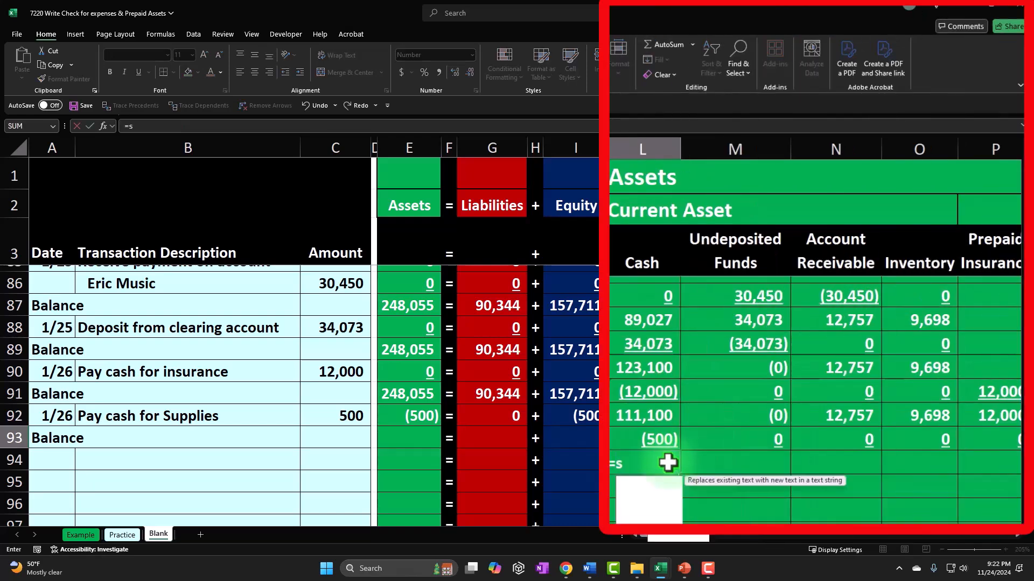
pyautogui.press('Up')
pyautogui.press('Up')
pyautogui.hotkey('shift', 'Down')
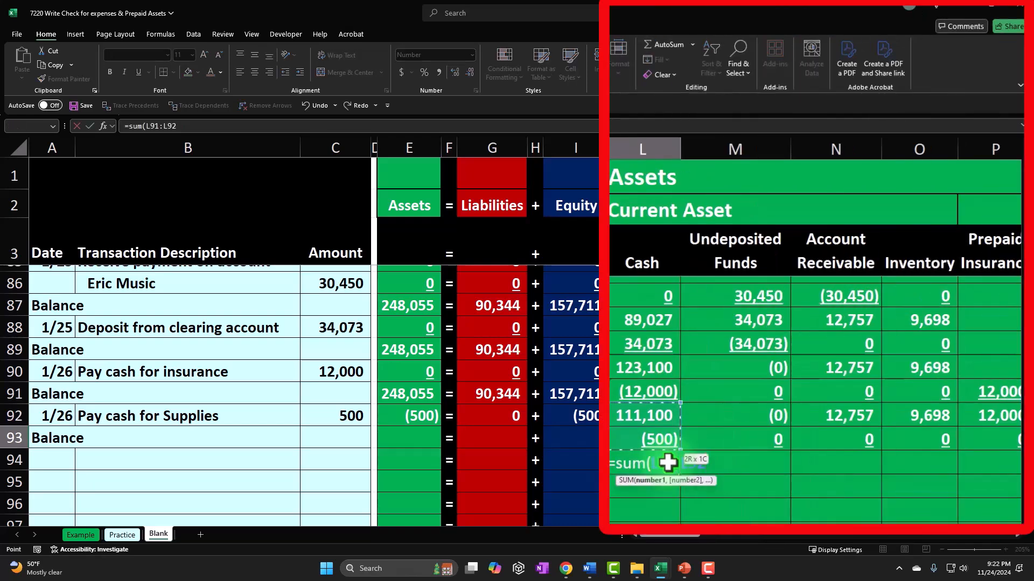
pyautogui.press('Return')
# Step: Copy the Cash balance formula across the remaining asset, liability, equity and income statement columns of row 93
pyautogui.click(668, 463)
pyautogui.rightClick(669, 463)
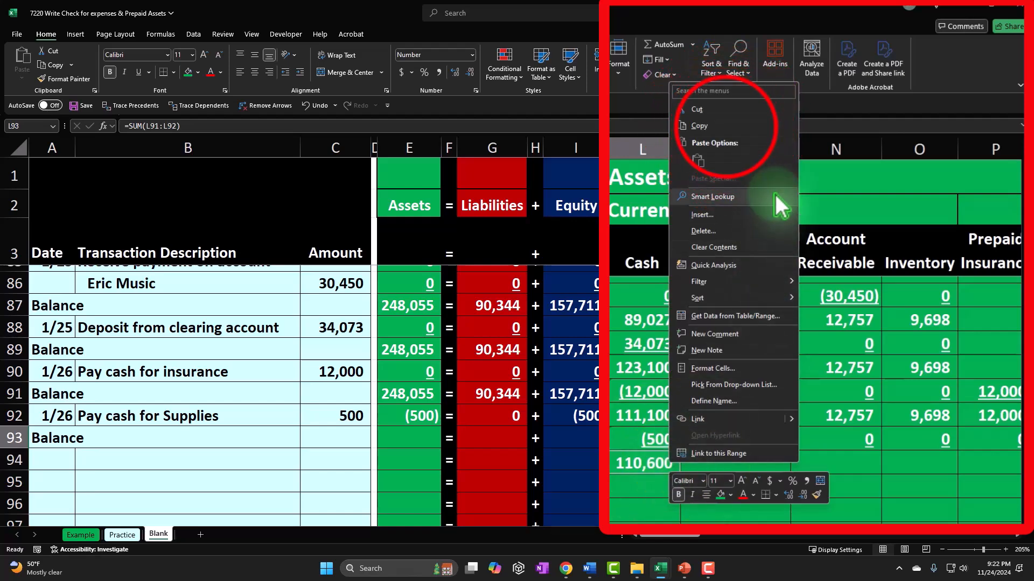
pyautogui.click(727, 128)
pyautogui.moveTo(775, 436); pyautogui.dragTo(547, 438)
pyautogui.rightClick(546, 437)
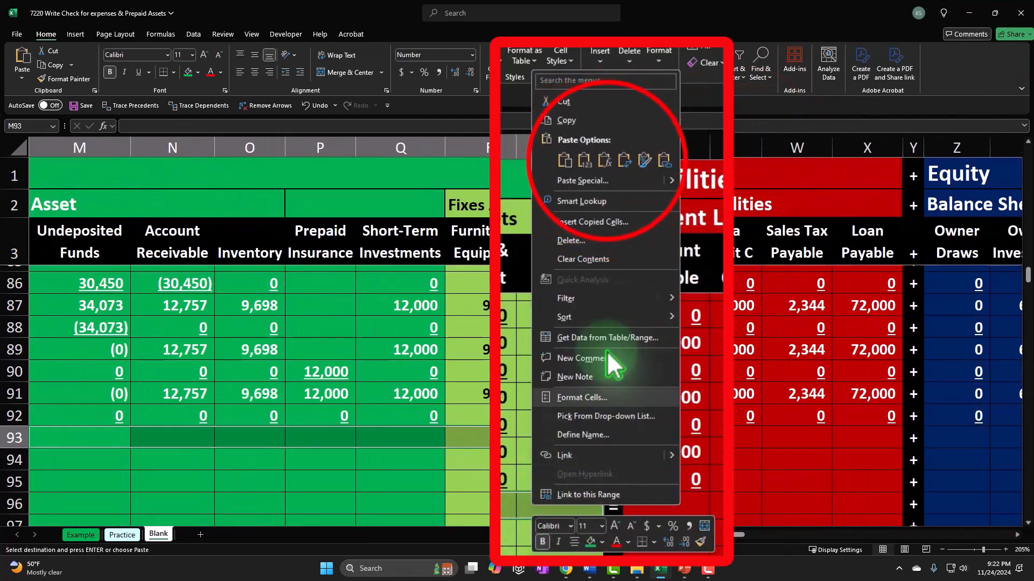
pyautogui.click(605, 160)
pyautogui.moveTo(688, 434); pyautogui.dragTo(857, 439)
pyautogui.rightClick(857, 439)
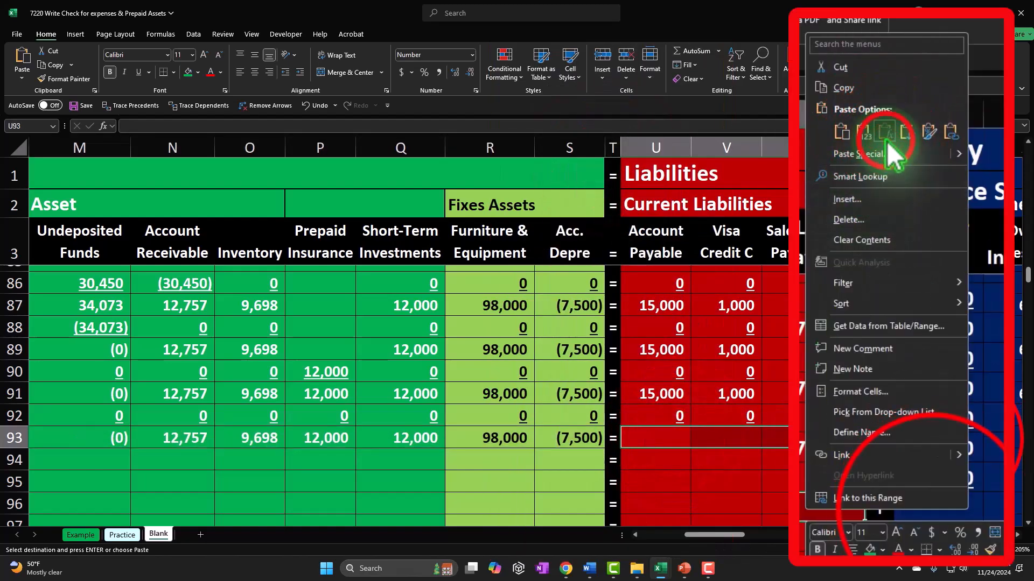
pyautogui.click(885, 151)
pyautogui.moveTo(952, 437); pyautogui.dragTo(992, 434)
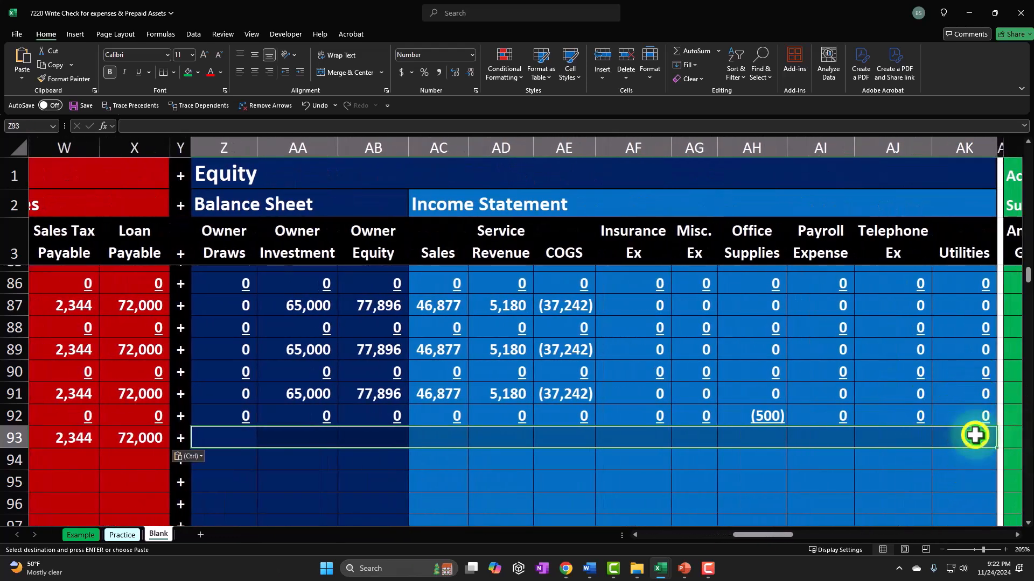
pyautogui.rightClick(974, 431)
pyautogui.click(914, 156)
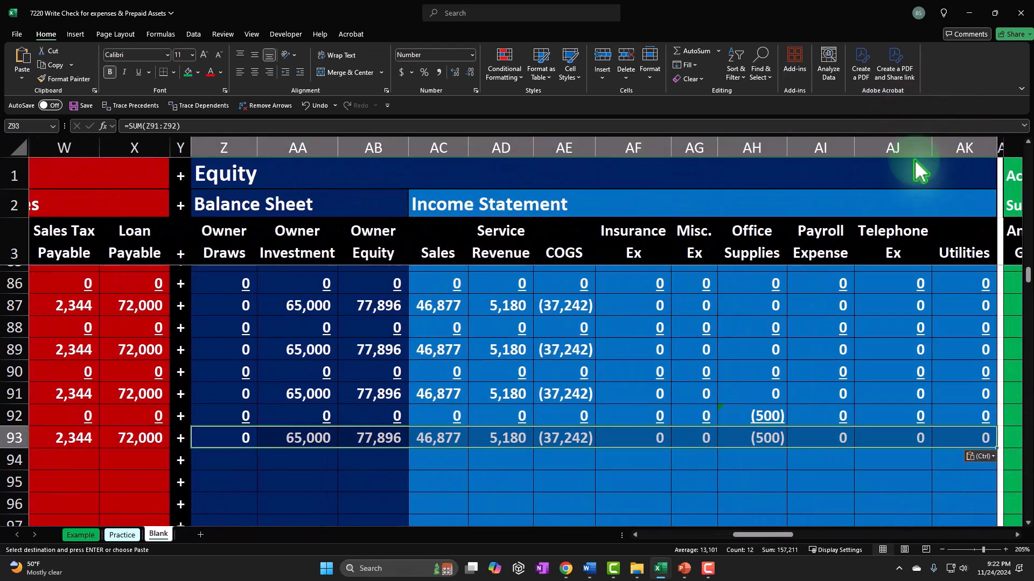
pyautogui.press('Home')
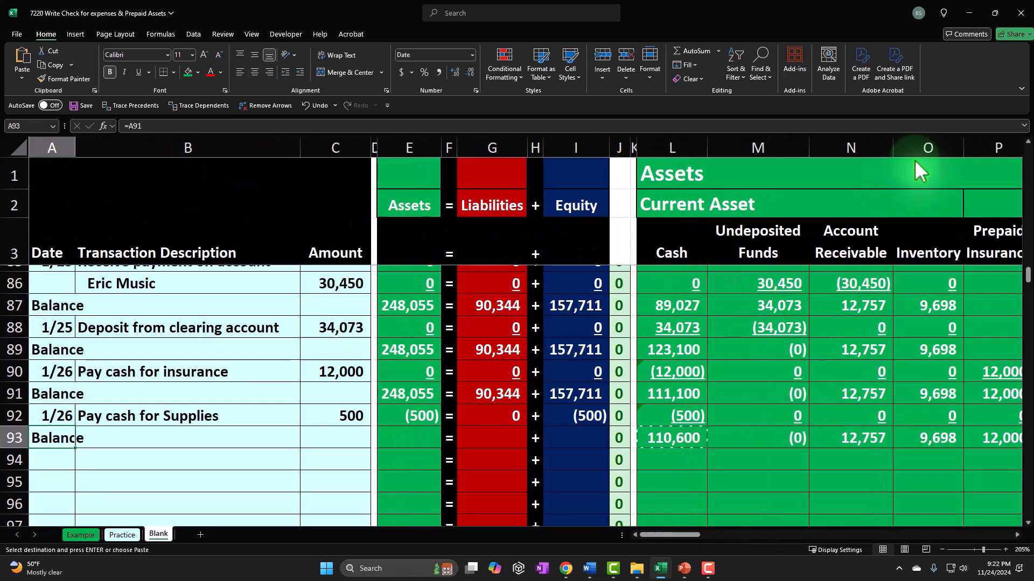
# Step: Enter row 94 dated 1/26, described as Pay cash for Utilities, with an amount of 620
pyautogui.hotkey('alt', 'Tab')
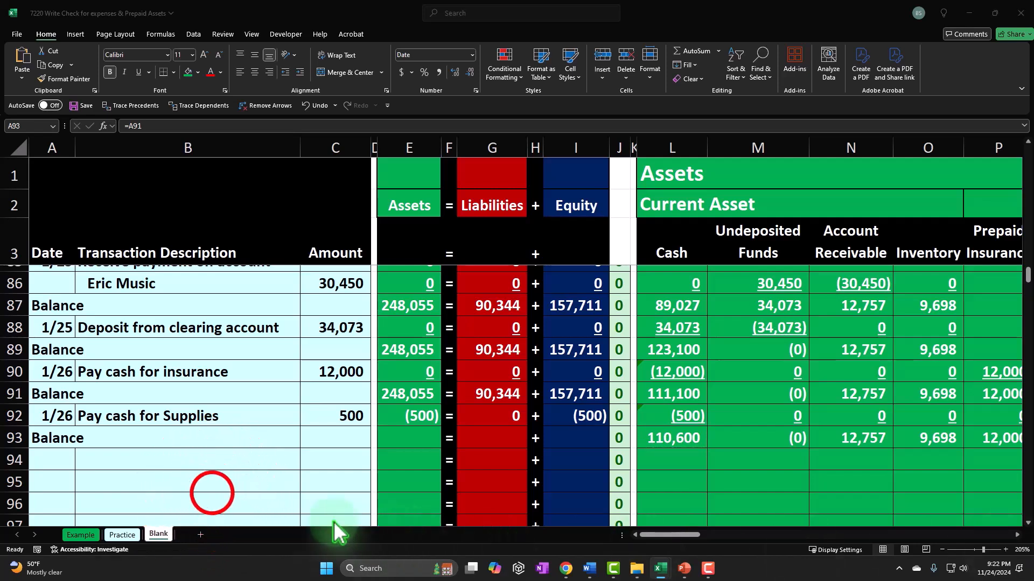
pyautogui.click(212, 493)
pyautogui.click(64, 462)
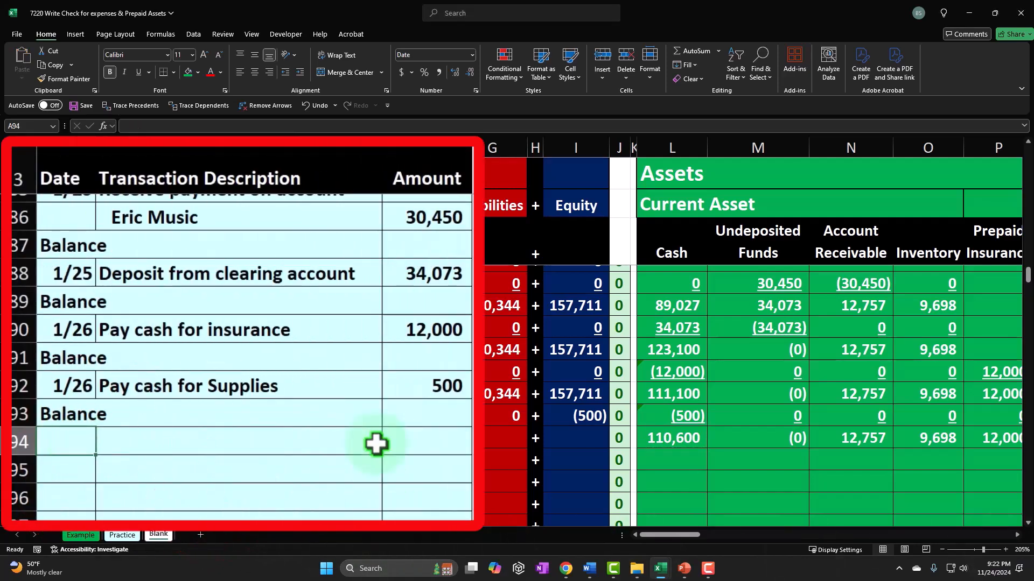
pyautogui.write('1/26')
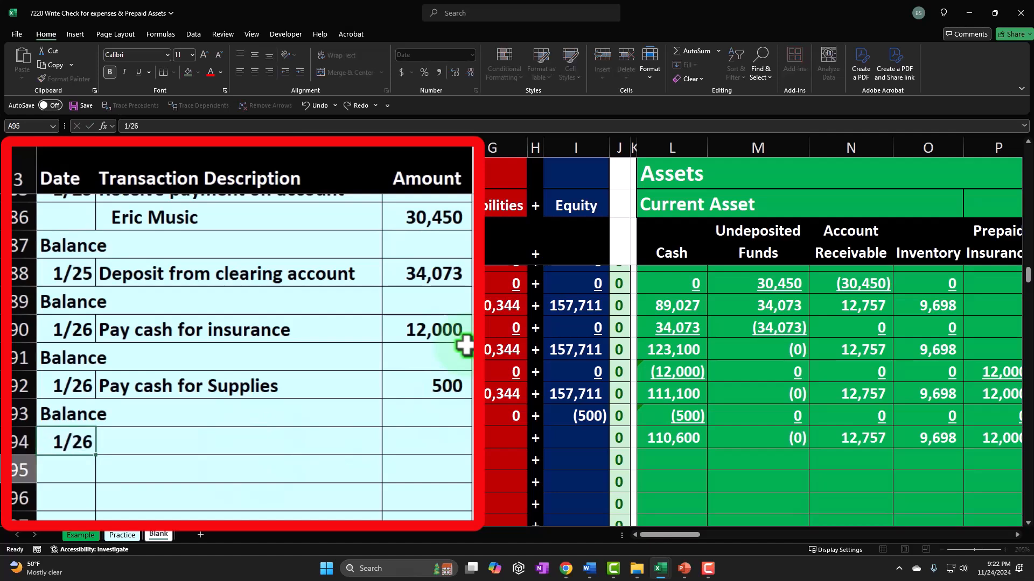
pyautogui.press('Return')
pyautogui.press('Up')
pyautogui.press('Right')
pyautogui.write('Pa')
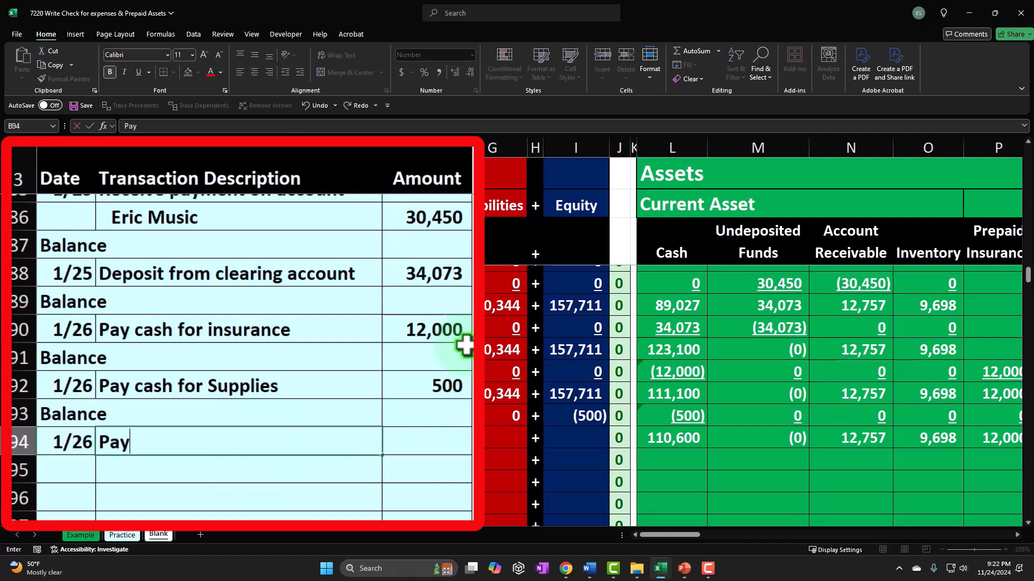
pyautogui.write('y cash for Utiliteis')
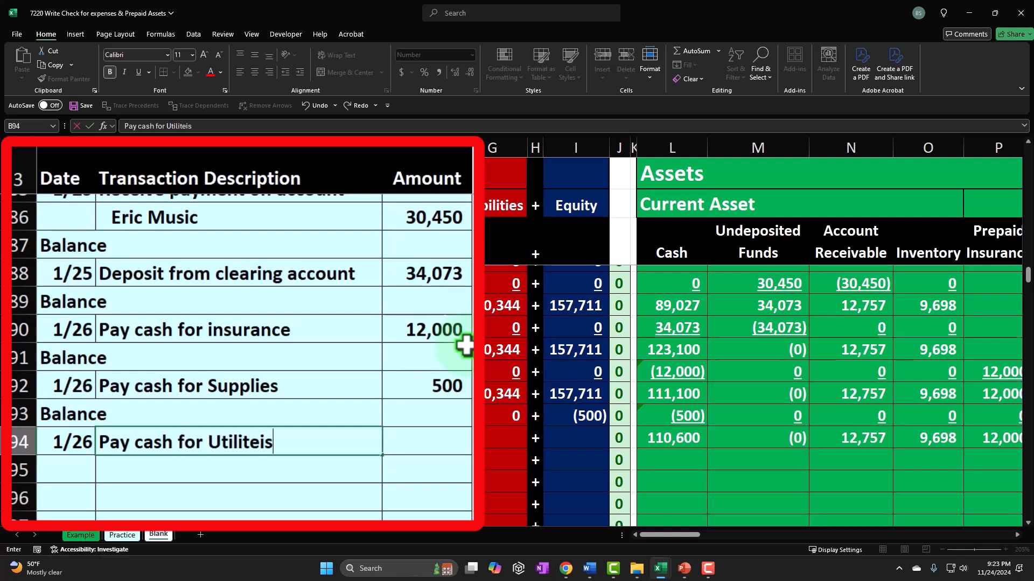
pyautogui.press('BackSpace')
pyautogui.press('BackSpace')
pyautogui.press('BackSpace')
pyautogui.write('ies')
pyautogui.press('Return')
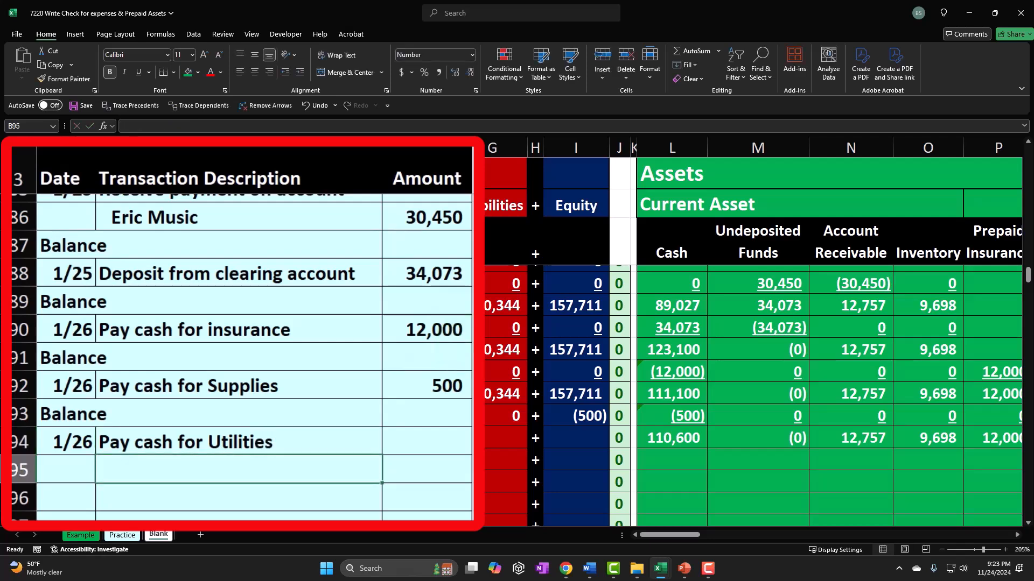
pyautogui.press('Right')
pyautogui.press('Up')
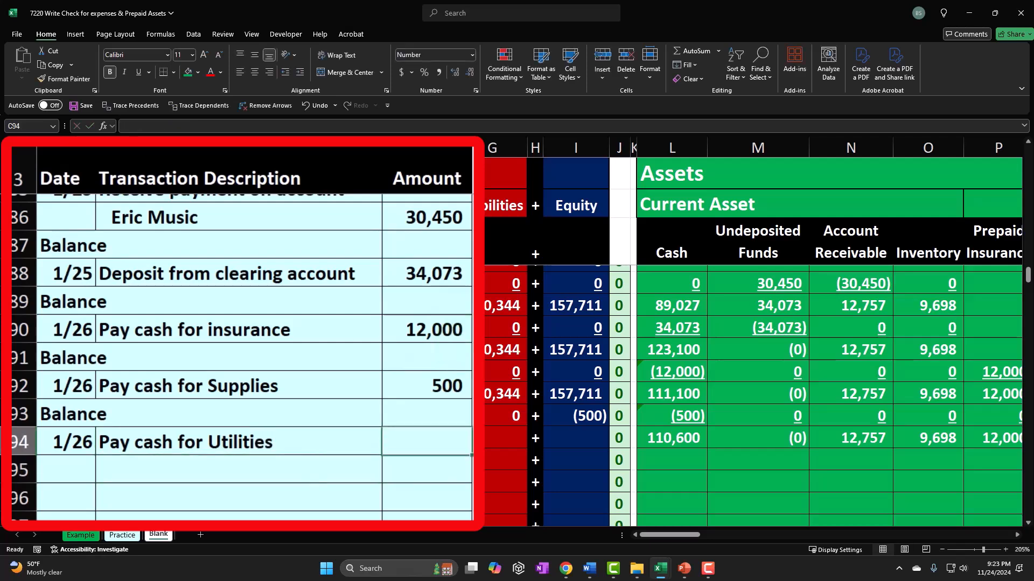
pyautogui.write('620')
pyautogui.press('Return')
# Step: Examine the income statement expense column headers to find where the utilities payment belongs
pyautogui.press('Up')
pyautogui.press('Right')
pyautogui.press('Right')
pyautogui.press('Right')
pyautogui.press('Right')
pyautogui.press('Right')
pyautogui.press('Right')
pyautogui.press('Right')
pyautogui.press('Right')
pyautogui.press('Right')
pyautogui.press('Right')
pyautogui.press('Right')
pyautogui.press('Right')
pyautogui.press('Right')
pyautogui.press('Right')
pyautogui.press('Right')
pyautogui.press('Right')
pyautogui.press('Right')
pyautogui.press('Right')
pyautogui.press('Right')
pyautogui.press('Right')
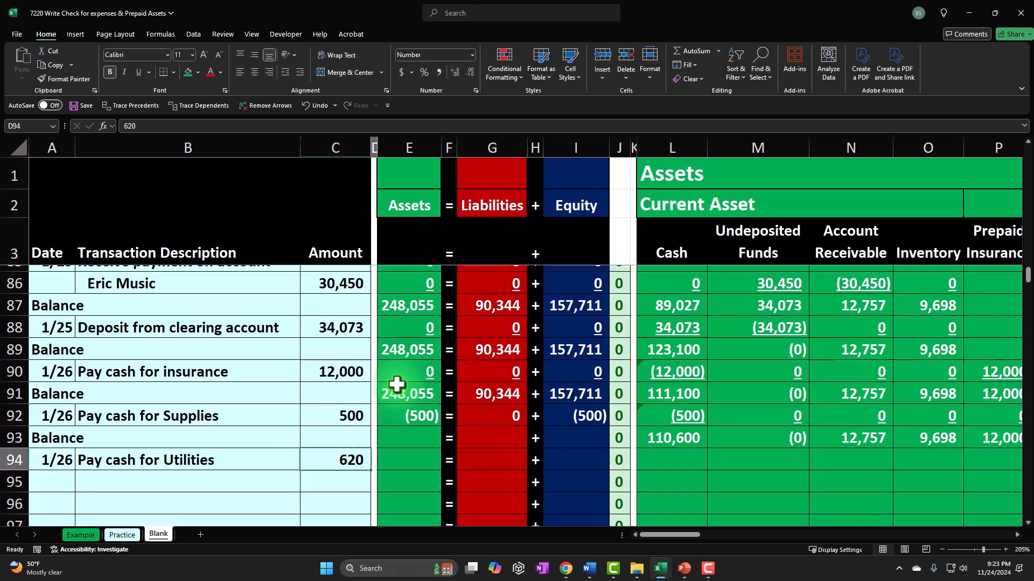
pyautogui.press('Right')
pyautogui.press('Right')
pyautogui.press('Right')
pyautogui.press('Right')
pyautogui.press('Right')
pyautogui.press('Right')
pyautogui.press('Right')
pyautogui.press('Right')
pyautogui.press('Right')
pyautogui.press('Right')
pyautogui.press('Right')
pyautogui.press('Right')
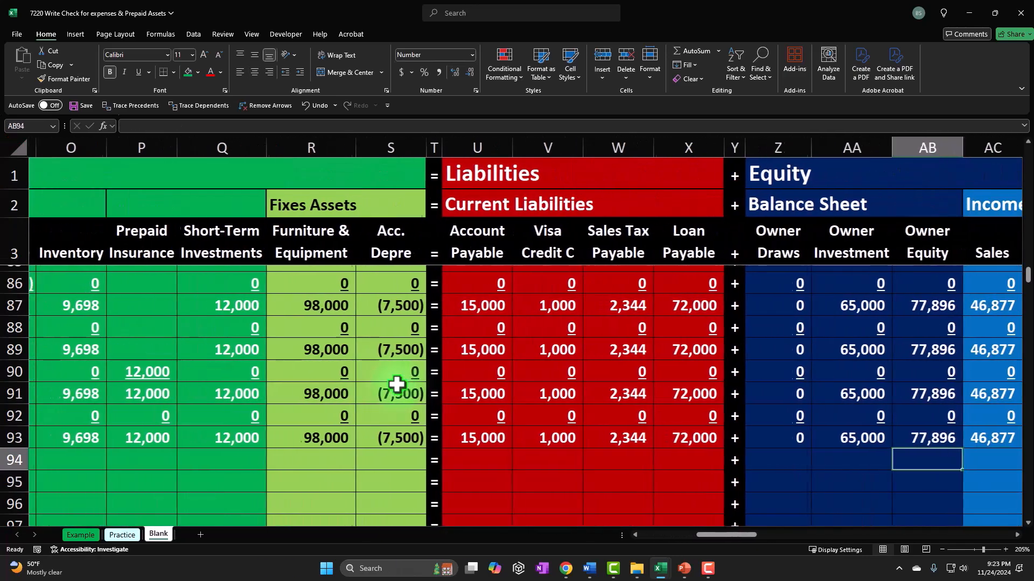
pyautogui.press('Right')
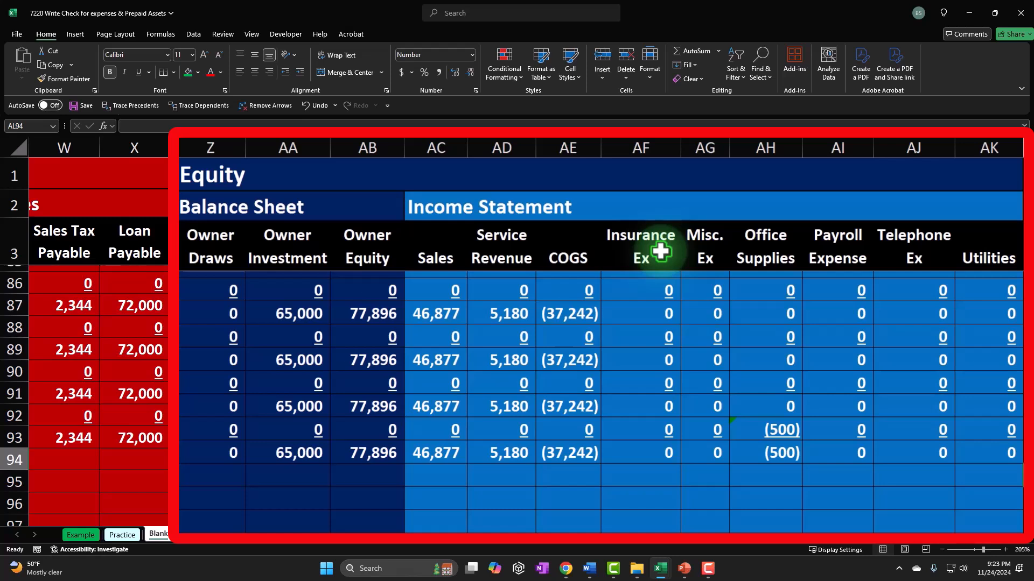
pyautogui.click(441, 254)
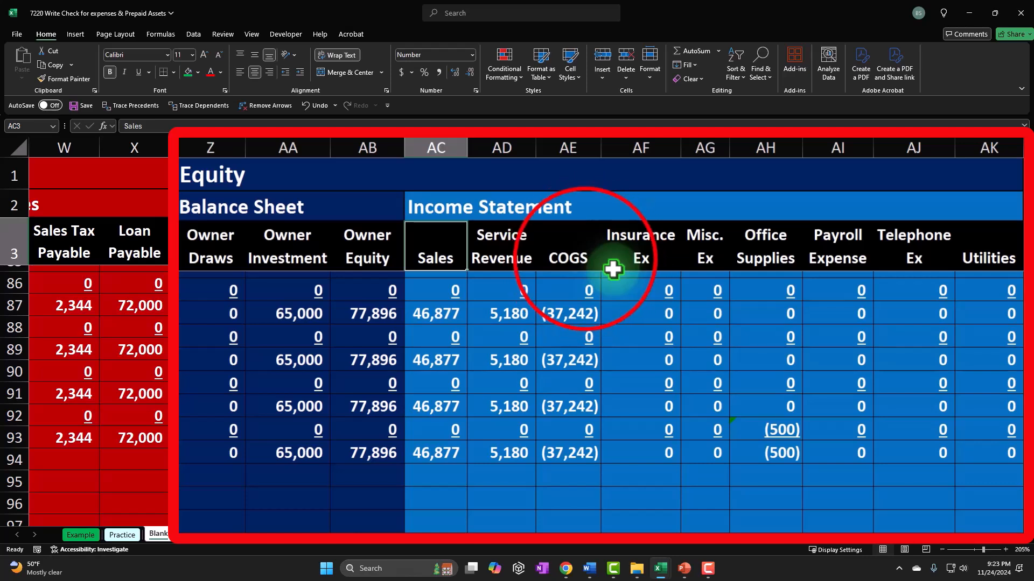
pyautogui.click(587, 260)
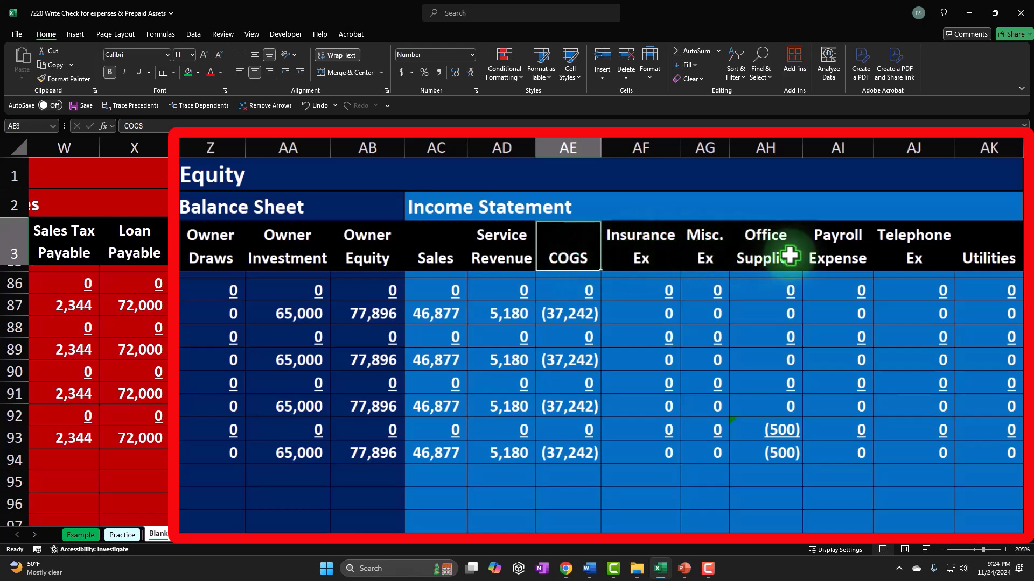
pyautogui.click(908, 240)
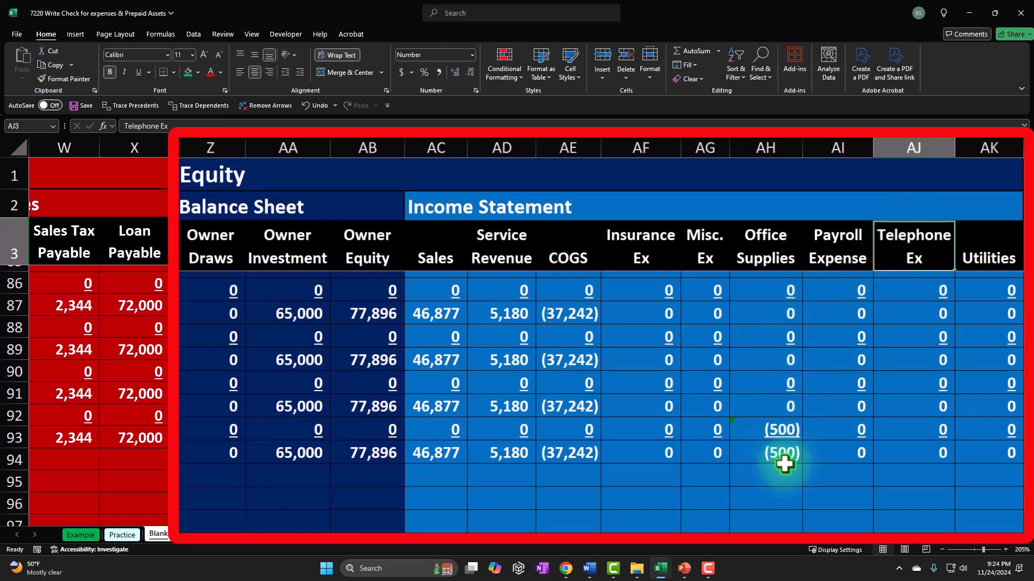
pyautogui.click(993, 246)
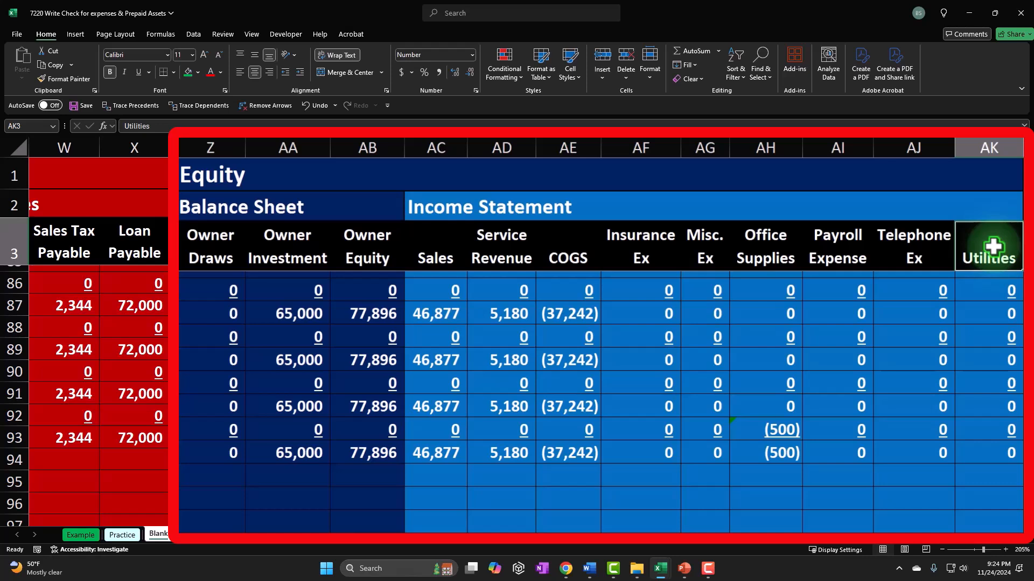
# Step: Enter a formula in the row 94 Cash cell that negates the row 94 amount
pyautogui.click(943, 257)
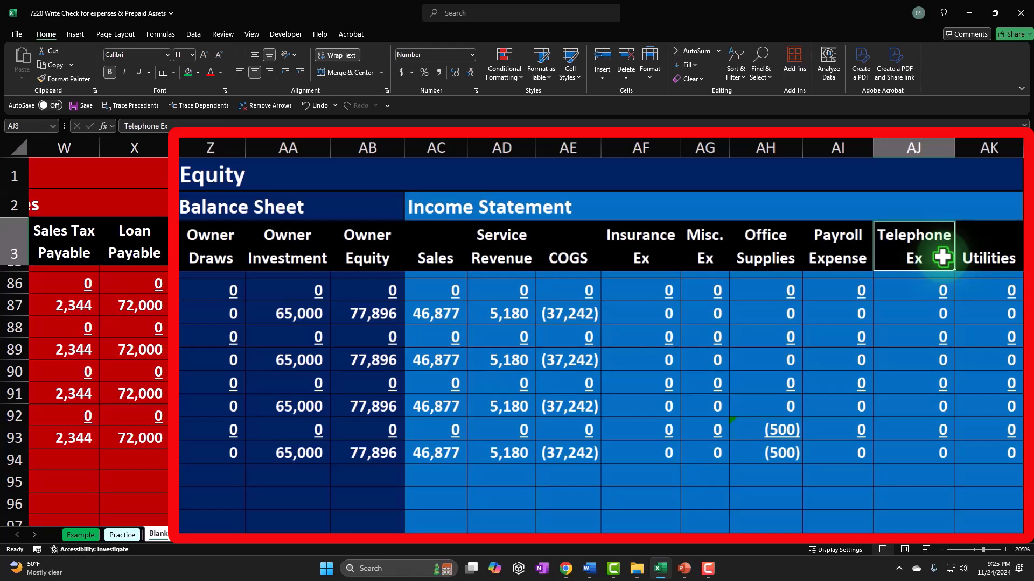
pyautogui.click(987, 255)
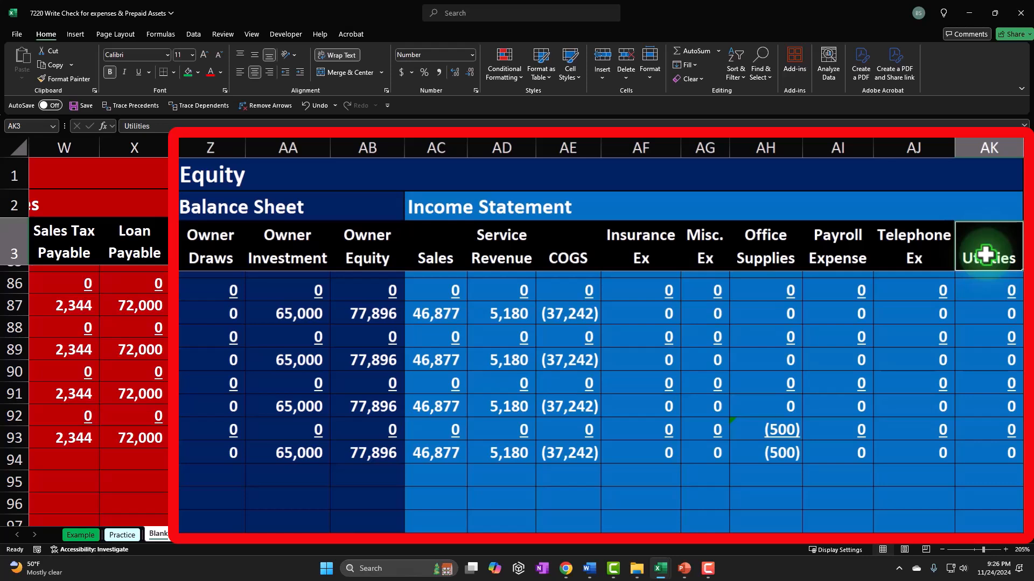
pyautogui.moveTo(969, 455); pyautogui.dragTo(300, 454)
pyautogui.click(383, 468)
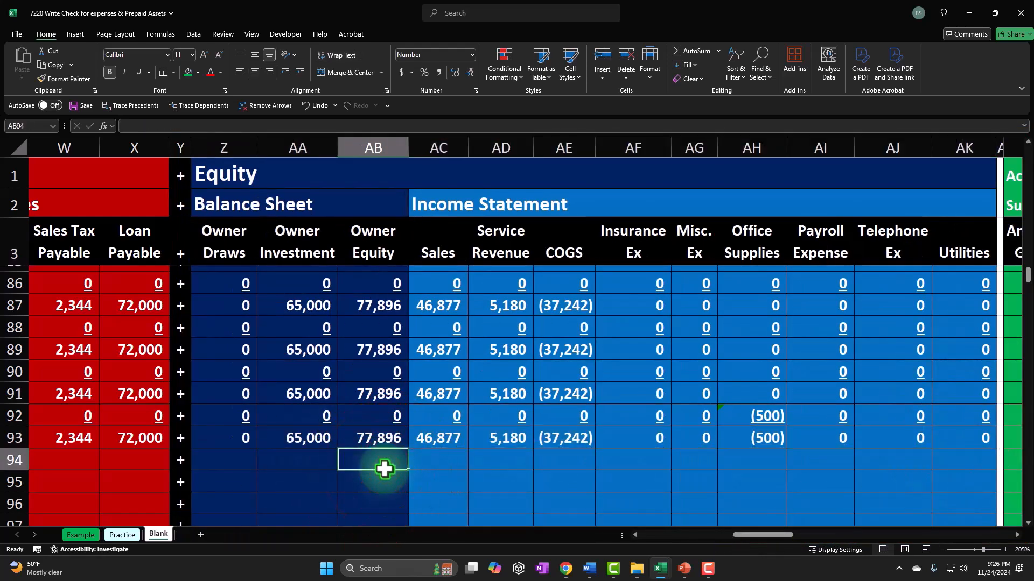
pyautogui.press('Left')
pyautogui.press('Left')
pyautogui.press('Left')
pyautogui.press('Left')
pyautogui.press('Left')
pyautogui.press('Left')
pyautogui.press('Left')
pyautogui.press('Left')
pyautogui.press('Left')
pyautogui.press('Left')
pyautogui.press('Left')
pyautogui.press('Left')
pyautogui.press('Left')
pyautogui.press('Left')
pyautogui.press('Left')
pyautogui.press('Left')
pyautogui.press('Left')
pyautogui.press('Left')
pyautogui.press('Left')
pyautogui.press('Left')
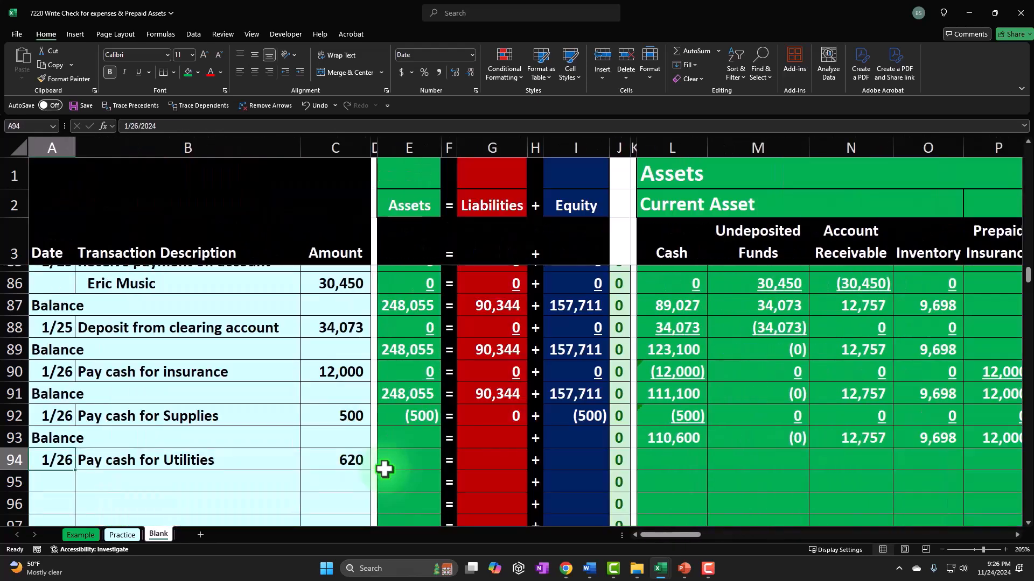
pyautogui.press('Right')
pyautogui.press('Right')
pyautogui.press('Right')
pyautogui.press('Right')
pyautogui.press('Right')
pyautogui.press('Right')
pyautogui.press('Right')
pyautogui.press('Right')
pyautogui.press('Right')
pyautogui.press('Right')
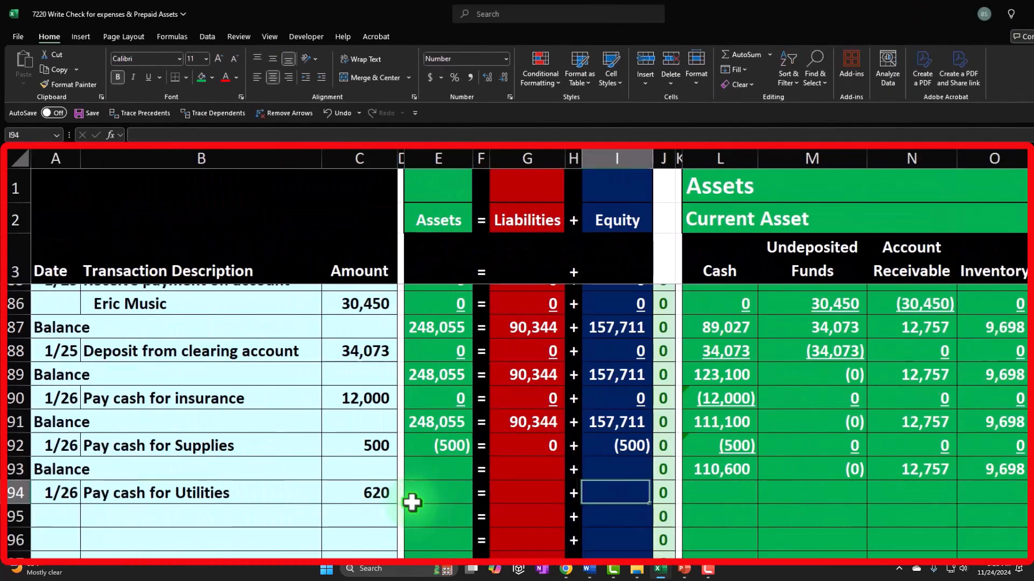
pyautogui.press('Right')
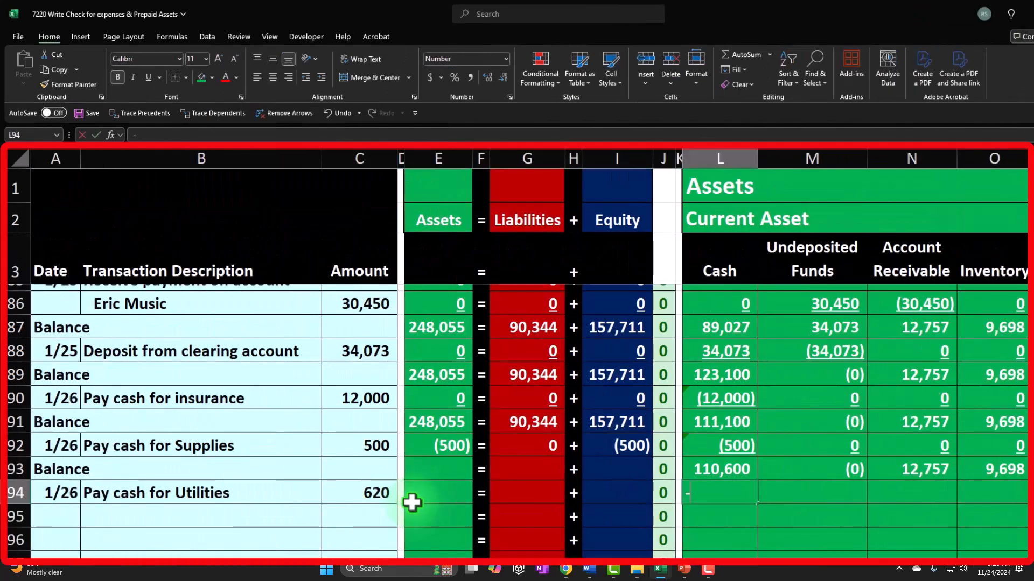
pyautogui.write('-')
pyautogui.press('Left')
pyautogui.press('Left')
pyautogui.press('Left')
pyautogui.press('Left')
pyautogui.press('Left')
pyautogui.press('Left')
pyautogui.press('Left')
pyautogui.press('Left')
pyautogui.press('Left')
pyautogui.press('Tab')
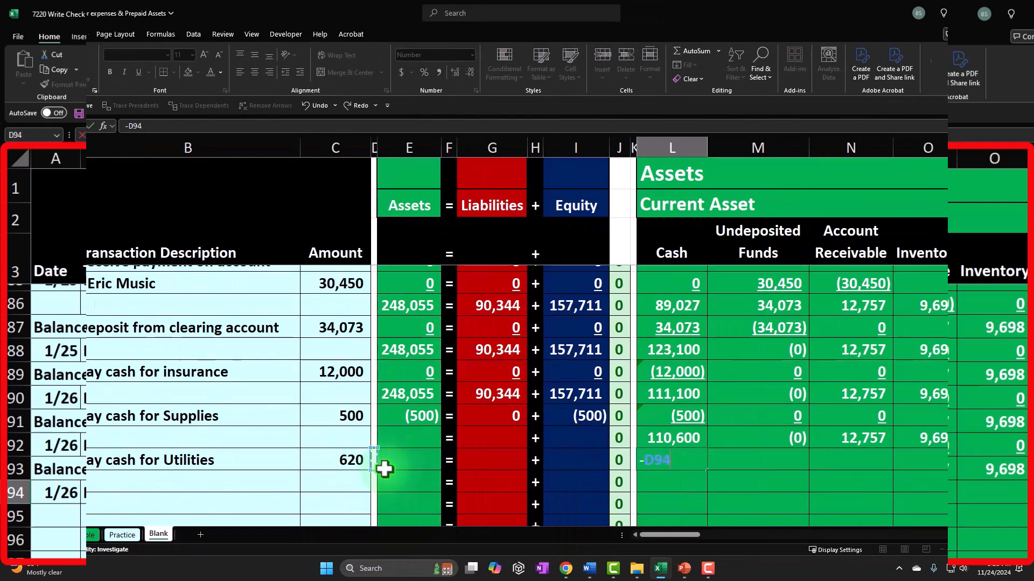
# Step: Enter a formula in the row 94 Utilities cell that negates the row 94 amount
pyautogui.press('Right')
pyautogui.press('Right')
pyautogui.press('Right')
pyautogui.press('Right')
pyautogui.press('Right')
pyautogui.press('Right')
pyautogui.press('Right')
pyautogui.press('Right')
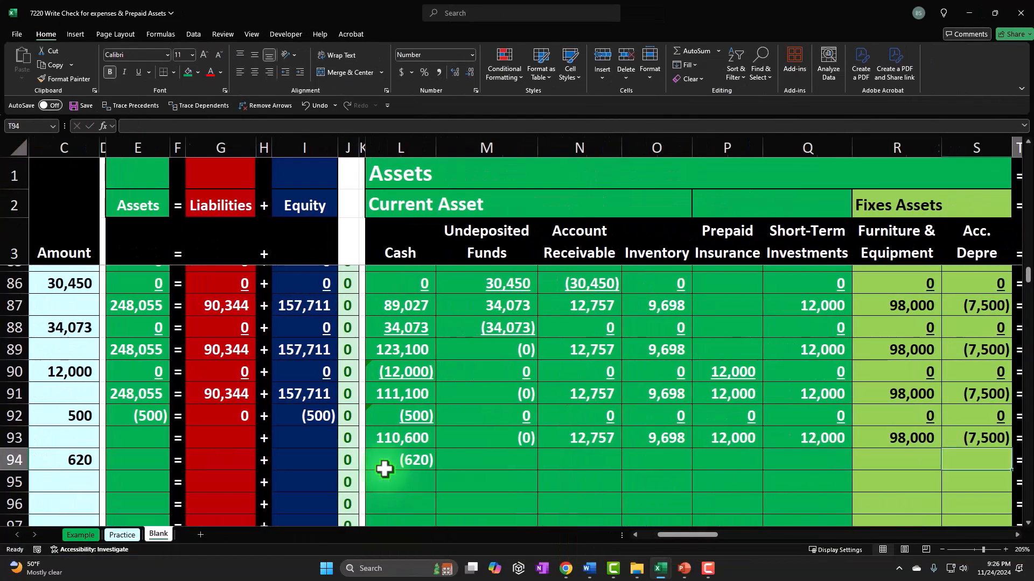
pyautogui.press('Right')
pyautogui.press('Right')
pyautogui.press('Right')
pyautogui.press('Right')
pyautogui.press('Right')
pyautogui.press('Right')
pyautogui.press('Right')
pyautogui.press('Right')
pyautogui.press('Right')
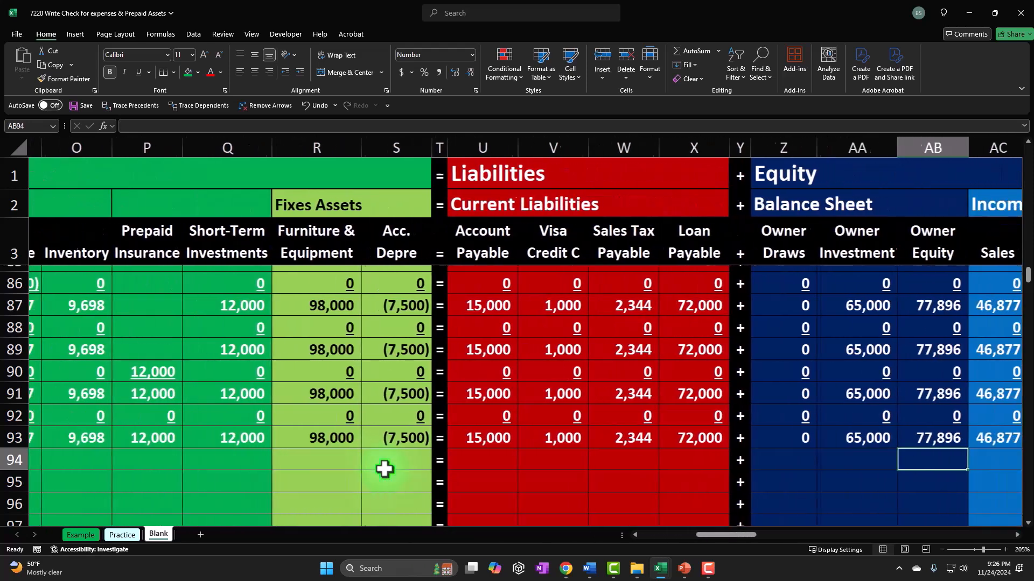
pyautogui.press('Right')
pyautogui.press('Right')
pyautogui.press('Right')
pyautogui.press('Right')
pyautogui.press('Right')
pyautogui.press('Right')
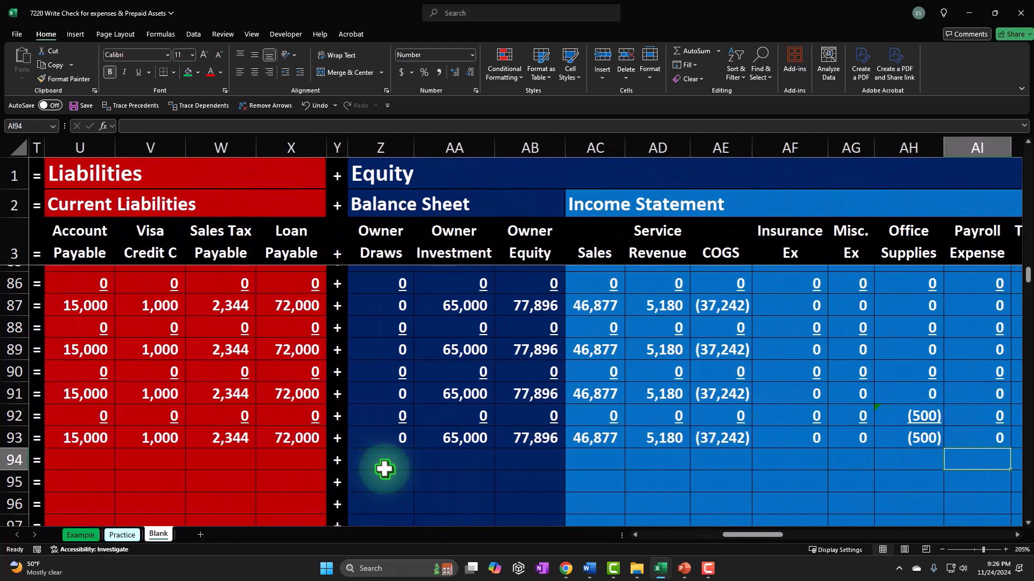
pyautogui.press('Right')
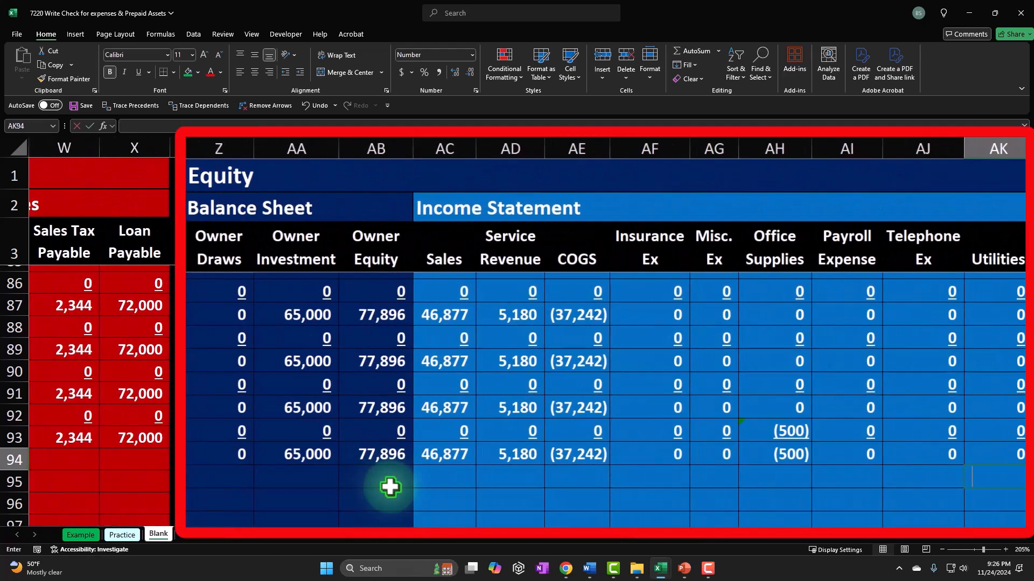
pyautogui.write('-')
pyautogui.press('Left')
pyautogui.press('Left')
pyautogui.press('Left')
pyautogui.press('Left')
pyautogui.press('Left')
pyautogui.press('Left')
pyautogui.press('Left')
pyautogui.press('Left')
pyautogui.press('Left')
pyautogui.press('Left')
pyautogui.press('Left')
pyautogui.press('Left')
pyautogui.press('Left')
pyautogui.press('Left')
pyautogui.press('Left')
pyautogui.press('Left')
pyautogui.press('Left')
pyautogui.press('Left')
pyautogui.press('Left')
pyautogui.press('Left')
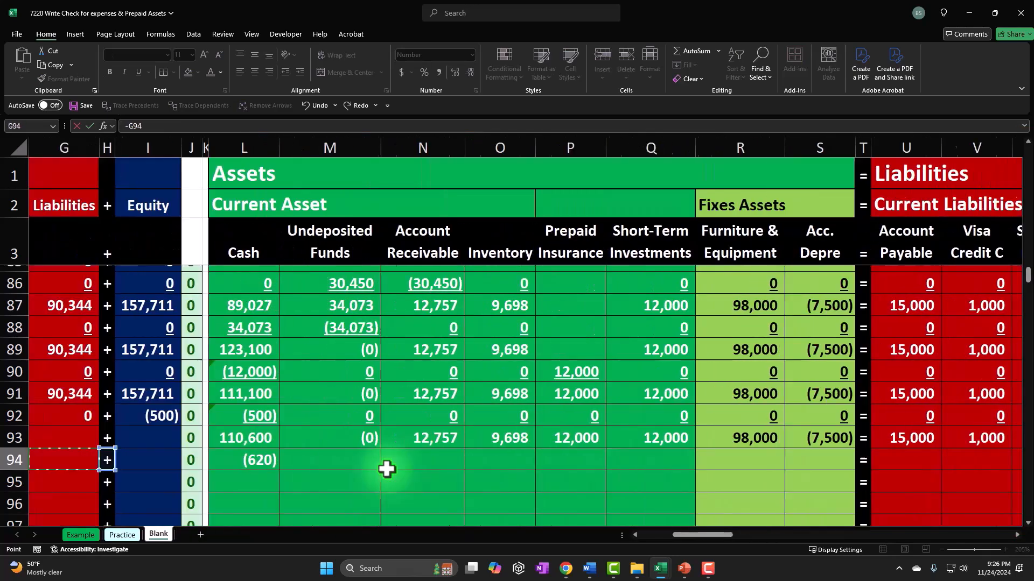
pyautogui.press('Right')
pyautogui.press('Right')
pyautogui.hotkey('ctrl', 'Return')
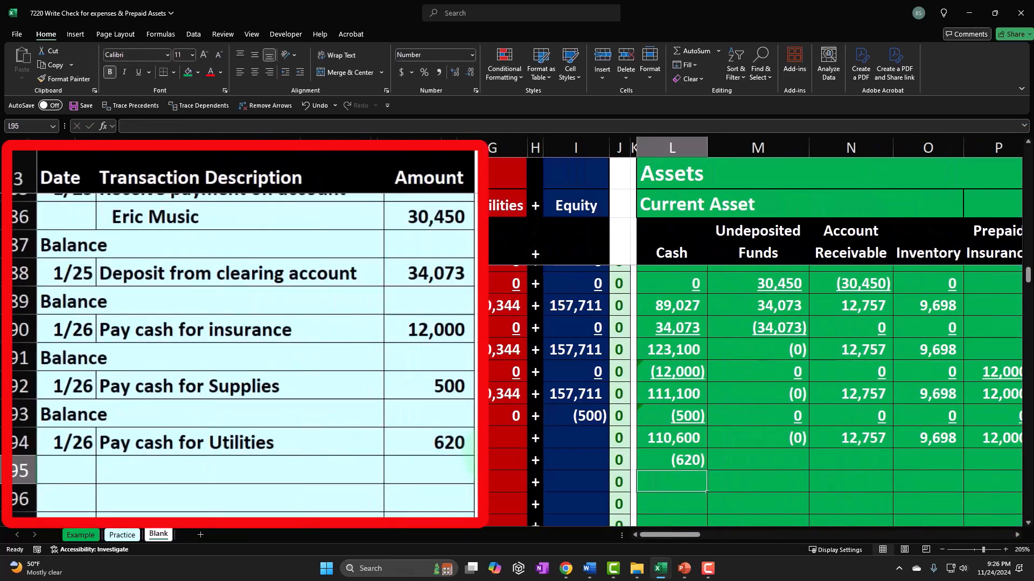
# Step: Enter 0 in every remaining row 94 cell from Undeposited Funds through Telephone Ex
pyautogui.press('Right')
pyautogui.write('0')
pyautogui.press('Right')
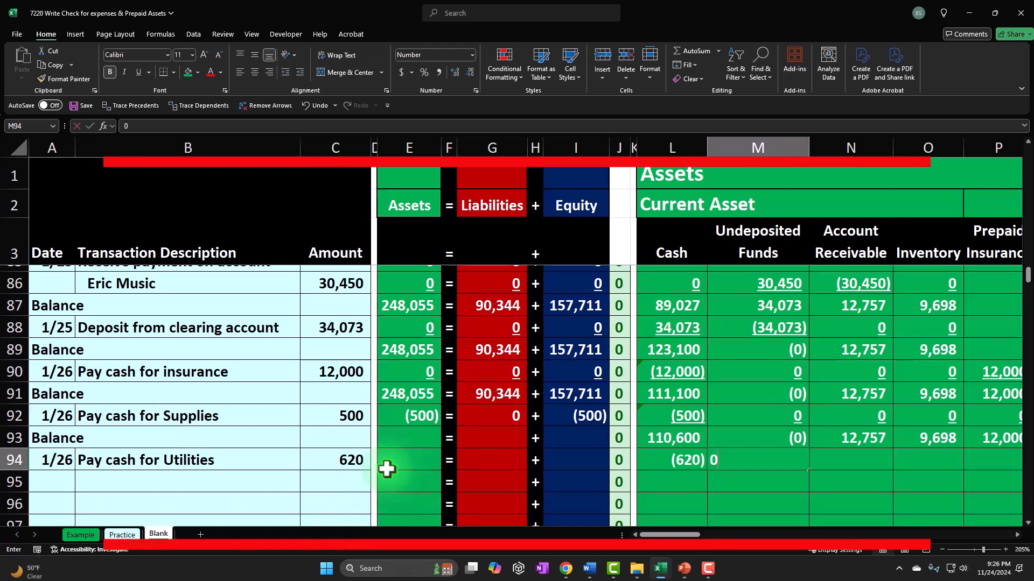
pyautogui.write('0')
pyautogui.press('Right')
pyautogui.write('0')
pyautogui.press('Right')
pyautogui.write('0')
pyautogui.press('Right')
pyautogui.write('0')
pyautogui.press('Right')
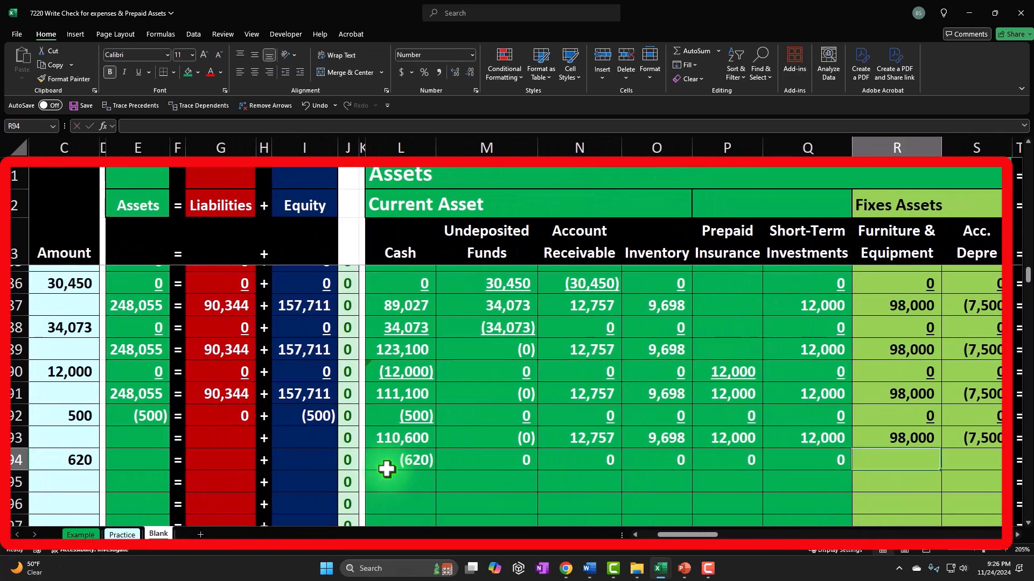
pyautogui.press('0')
pyautogui.press('Right')
pyautogui.write('0')
pyautogui.press('Right')
pyautogui.press('Right')
pyautogui.write('0')
pyautogui.press('Right')
pyautogui.write('0')
pyautogui.press('Right')
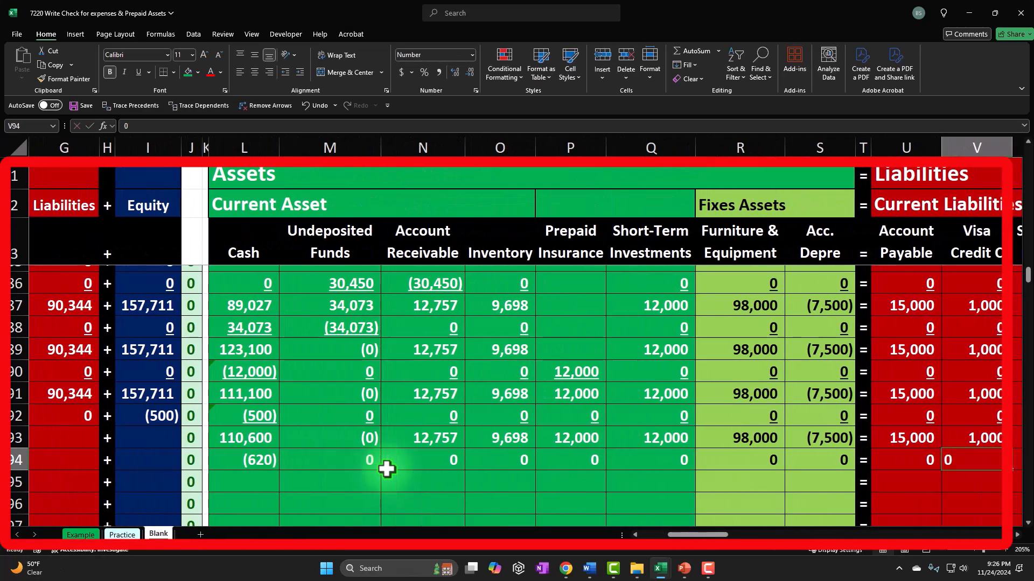
pyautogui.write('0')
pyautogui.press('Right')
pyautogui.write('0')
pyautogui.press('Right')
pyautogui.press('Right')
pyautogui.write('0')
pyautogui.press('Right')
pyautogui.write('0')
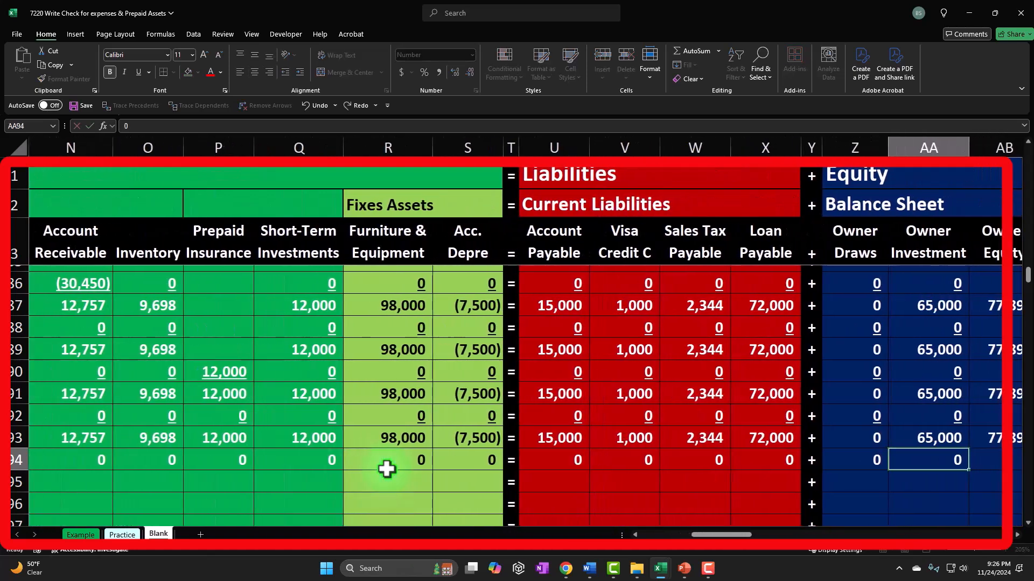
pyautogui.press('Right')
pyautogui.press('0')
pyautogui.press('Right')
pyautogui.press('0')
pyautogui.press('Right')
pyautogui.press('0')
pyautogui.press('Right')
pyautogui.press('0')
pyautogui.press('Right')
pyautogui.press('0')
pyautogui.press('Right')
pyautogui.press('0')
pyautogui.press('Right')
pyautogui.write('0')
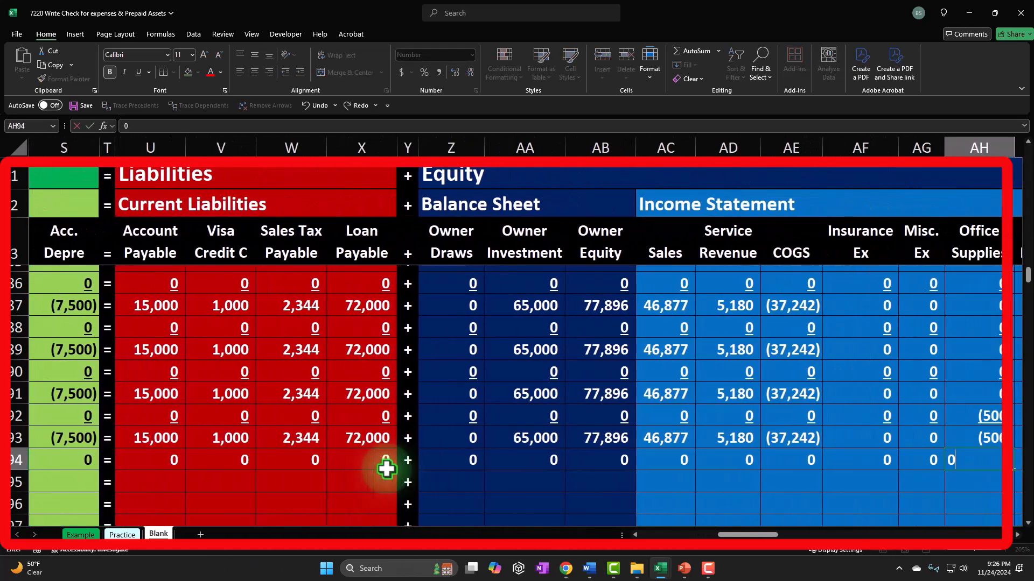
pyautogui.press('Right')
pyautogui.write('0')
pyautogui.press('Right')
pyautogui.write('0')
pyautogui.press('Right')
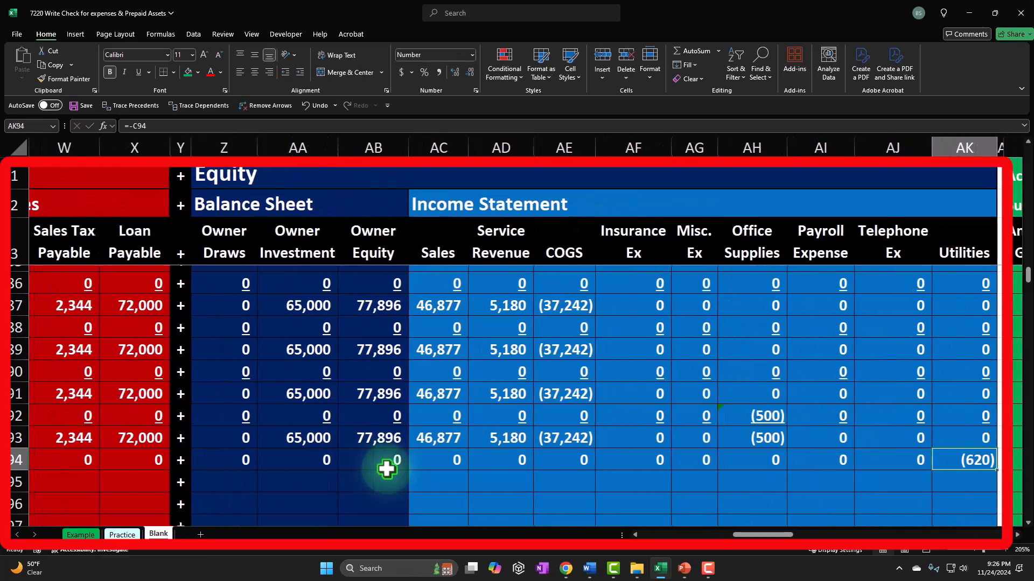
# Step: Underline the row 94 amounts across the asset, liability, equity and income statement columns
pyautogui.moveTo(946, 458); pyautogui.dragTo(247, 461)
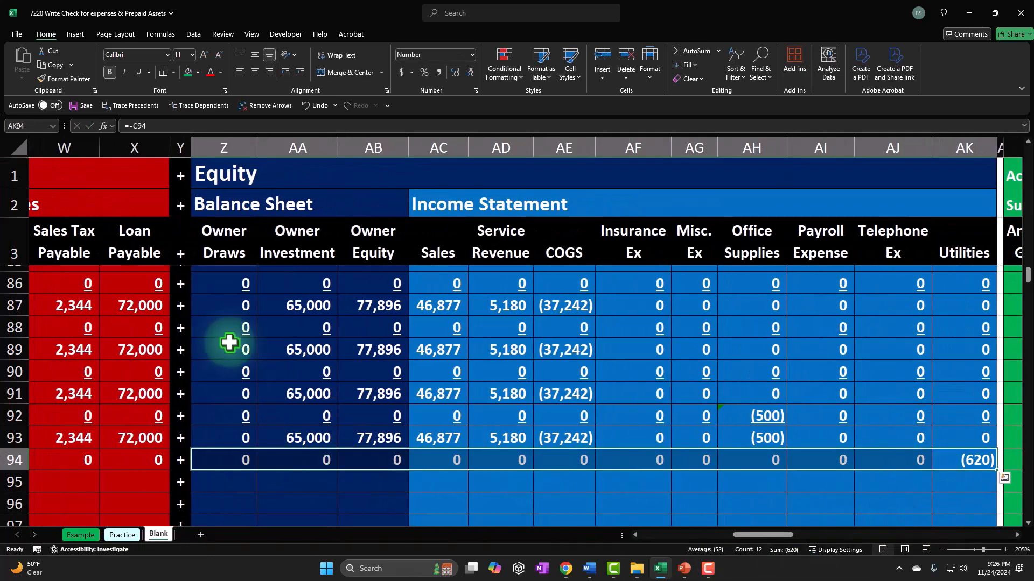
pyautogui.click(138, 71)
pyautogui.moveTo(143, 461); pyautogui.dragTo(394, 472)
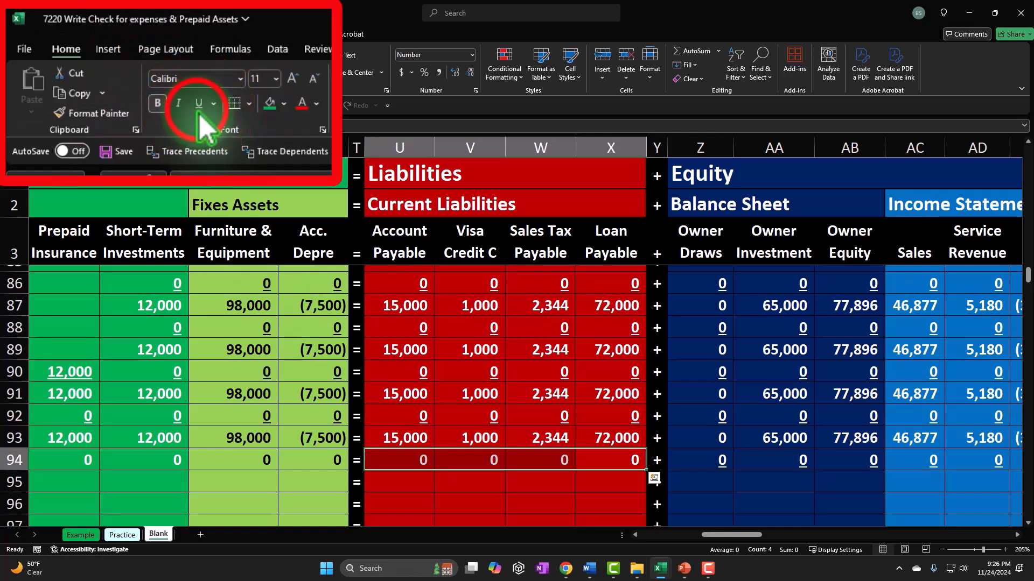
pyautogui.moveTo(312, 462)
pyautogui.mouseDown()
pyautogui.moveTo(3, 460)
pyautogui.moveTo(167, 452)
pyautogui.mouseUp()
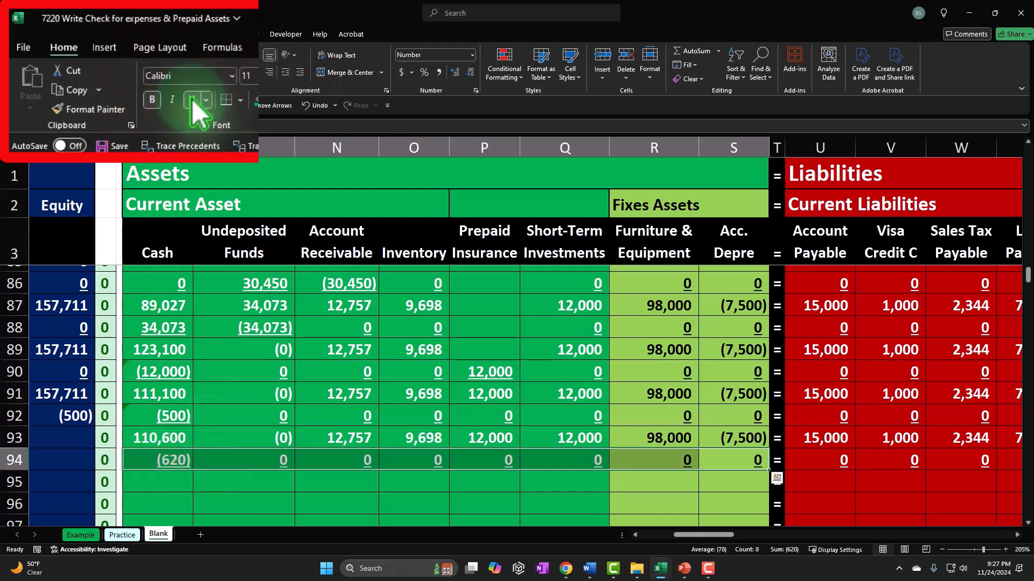
pyautogui.press('Home')
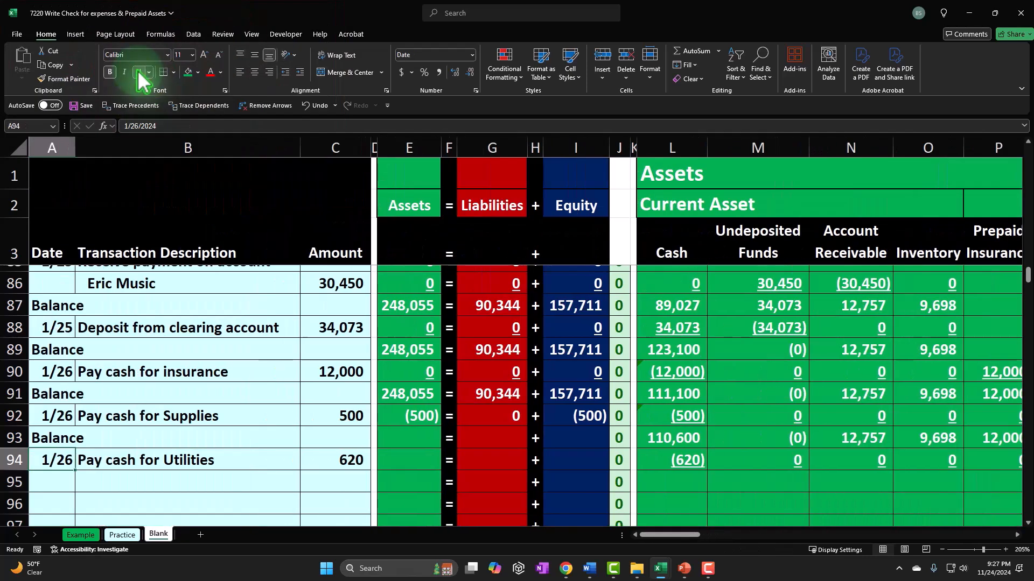
# Step: Fill the Assets, Liabilities and Equity total formulas from row 92 down into row 93
pyautogui.click(399, 474)
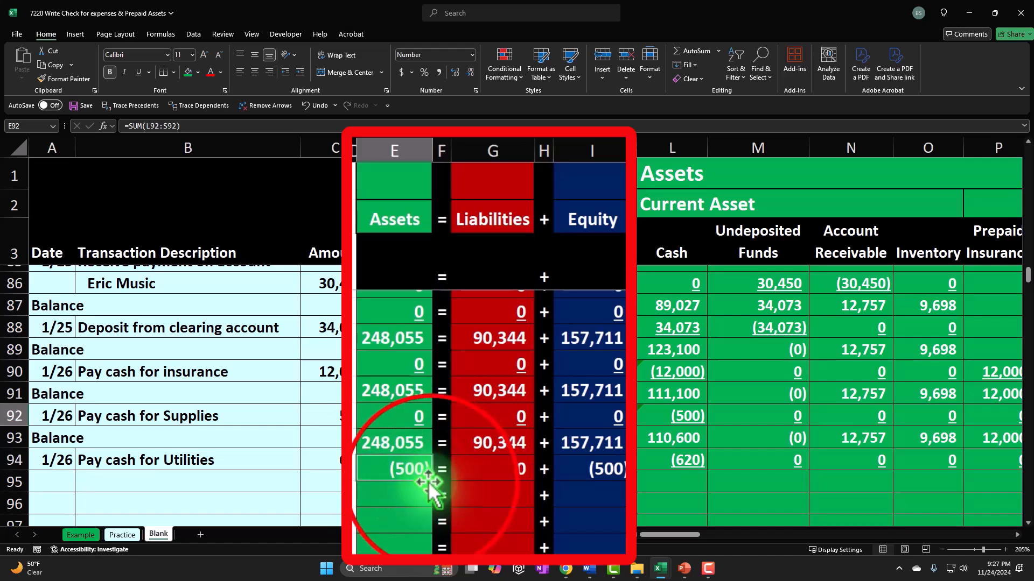
pyautogui.moveTo(433, 481); pyautogui.dragTo(429, 503)
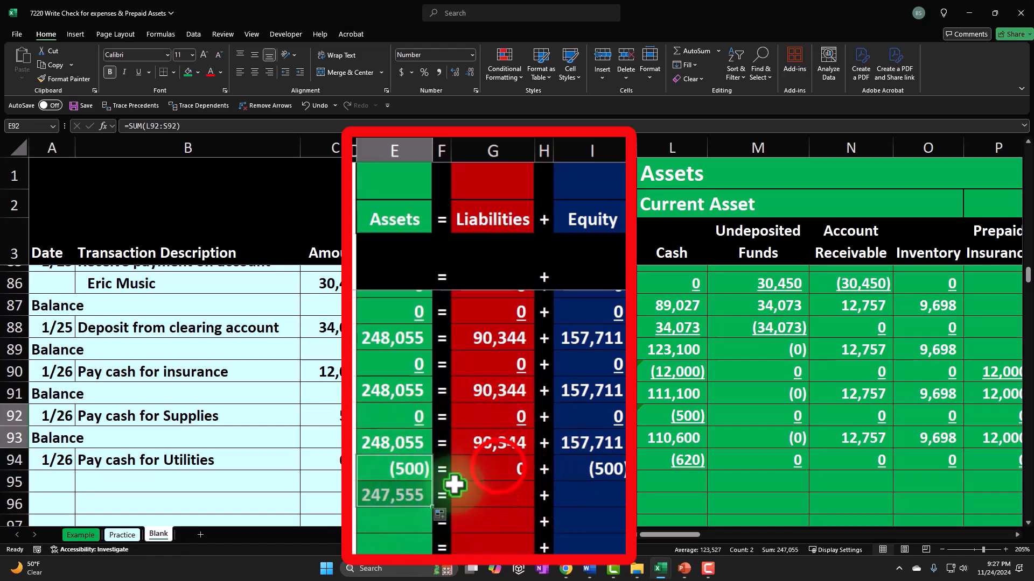
pyautogui.click(533, 479)
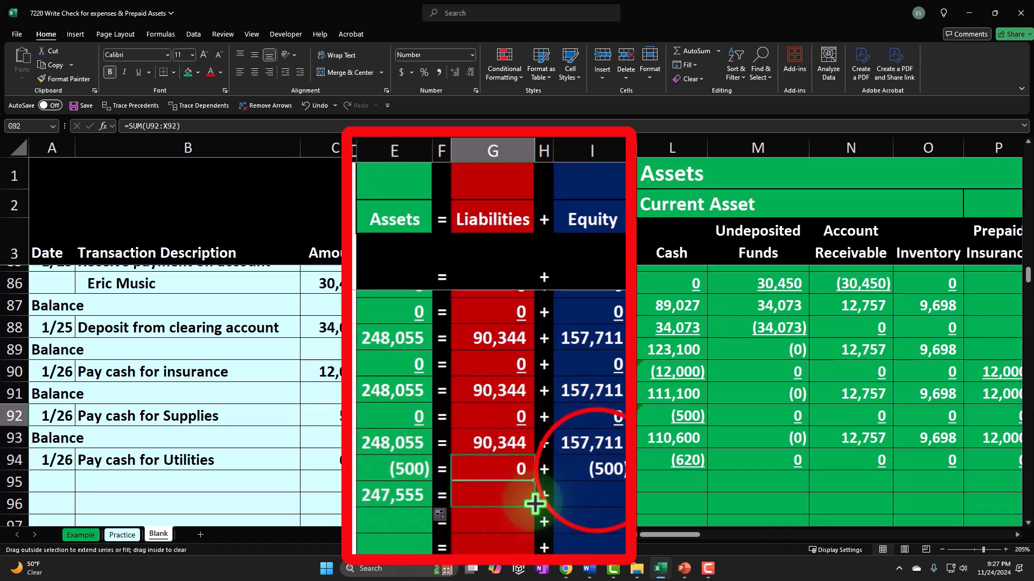
pyautogui.click(592, 472)
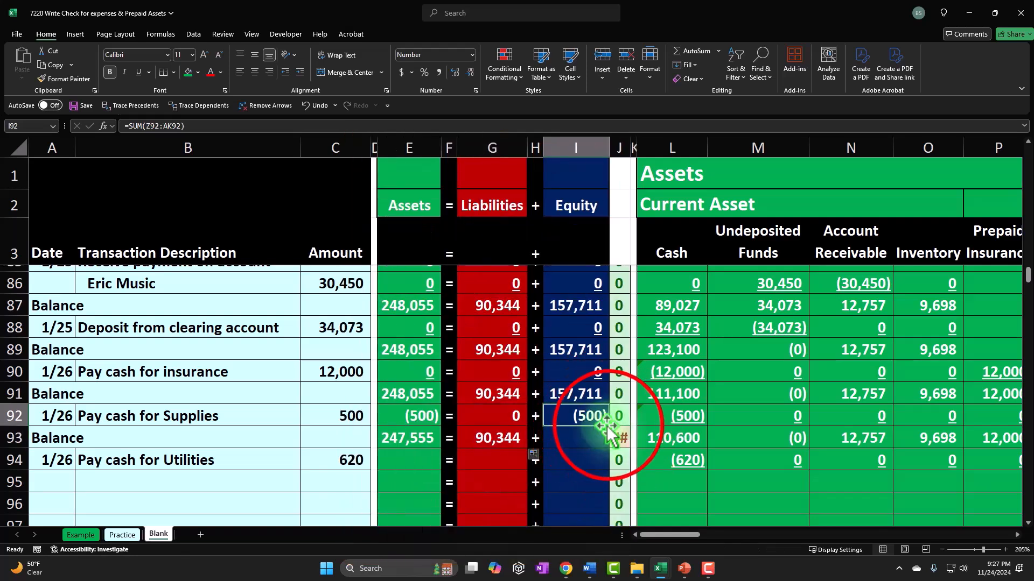
pyautogui.moveTo(606, 458); pyautogui.dragTo(620, 464)
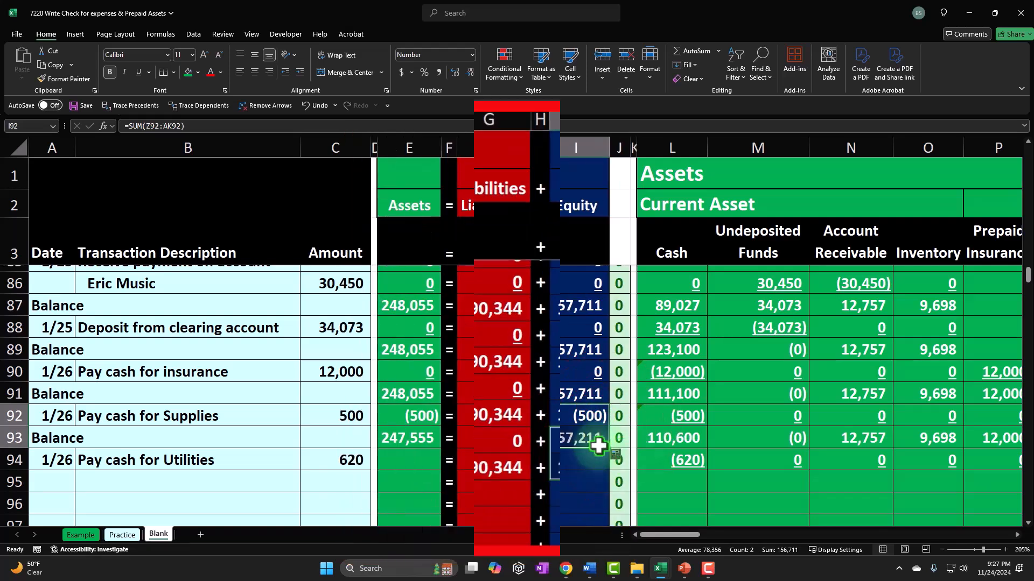
# Step: Underline the row 92 Assets, Liabilities and Equity totals
pyautogui.click(423, 412)
pyautogui.keyDown('ctrl'); pyautogui.click(493, 412); pyautogui.keyUp('ctrl')
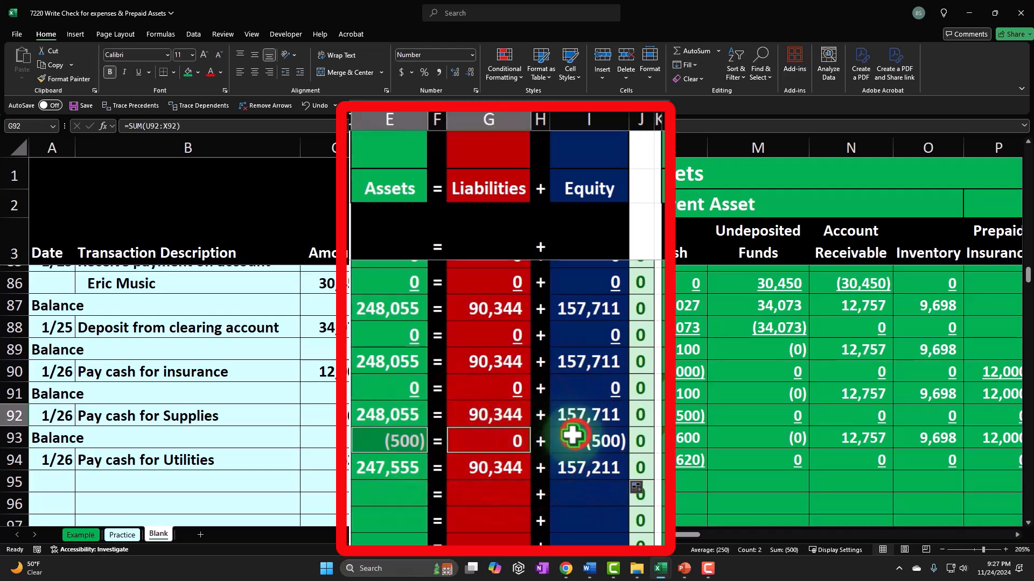
pyautogui.keyDown('ctrl'); pyautogui.click(567, 435); pyautogui.keyUp('ctrl')
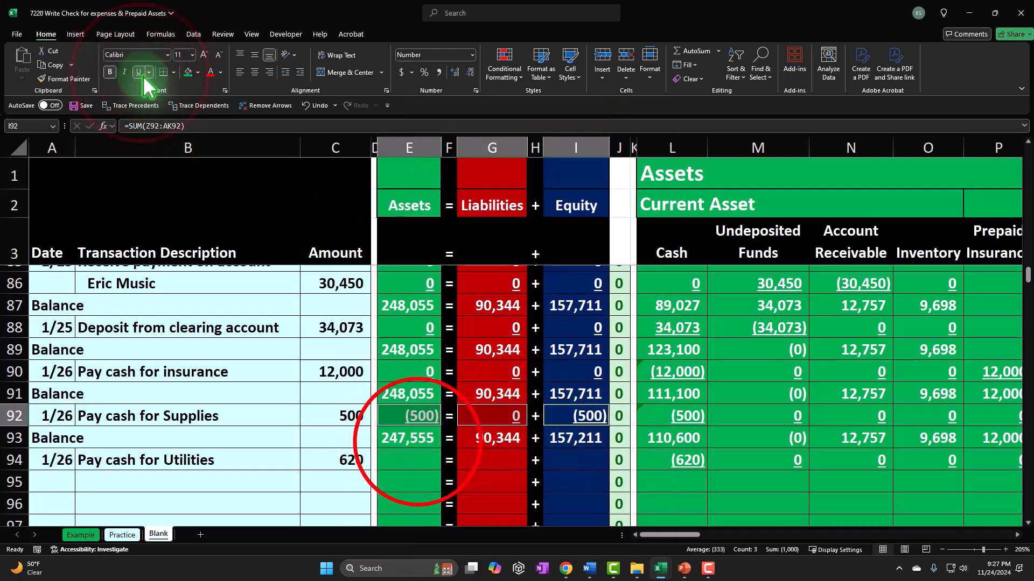
# Step: Fill the Assets, Liabilities and Equity total formulas from row 93 down into row 94
pyautogui.click(417, 438)
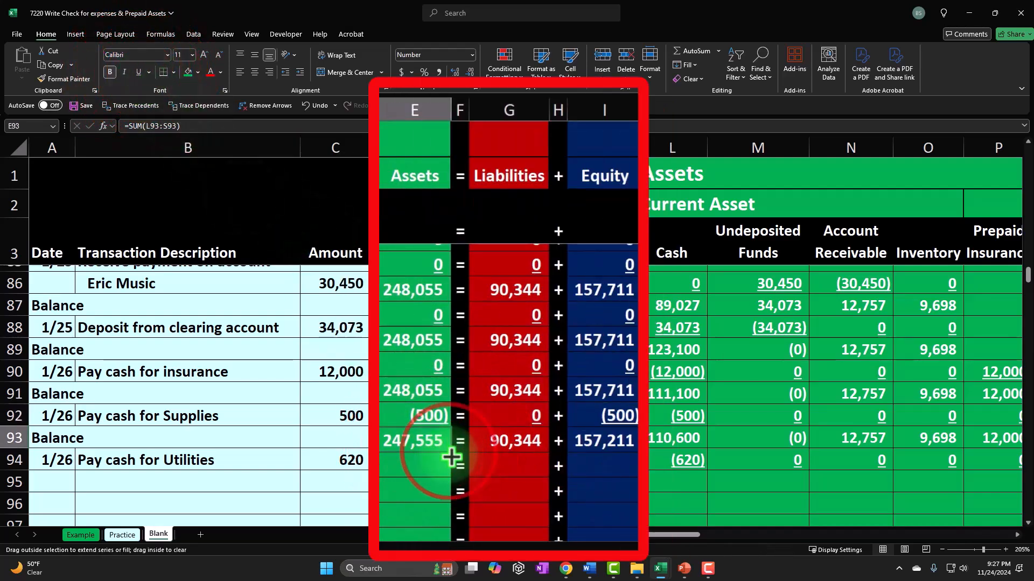
pyautogui.moveTo(451, 471); pyautogui.dragTo(450, 470)
pyautogui.click(542, 444)
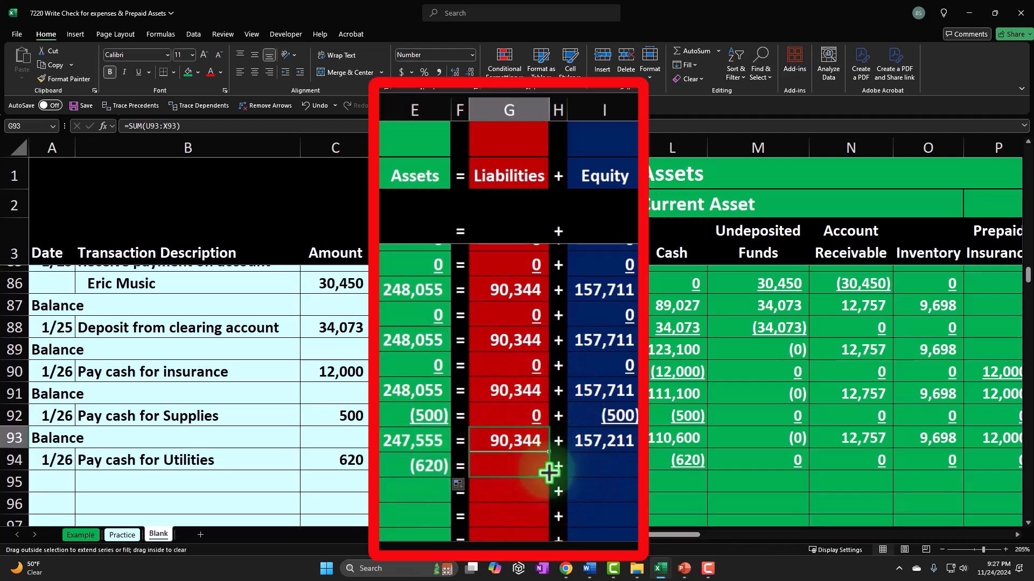
pyautogui.moveTo(549, 473); pyautogui.dragTo(549, 473)
pyautogui.click(622, 442)
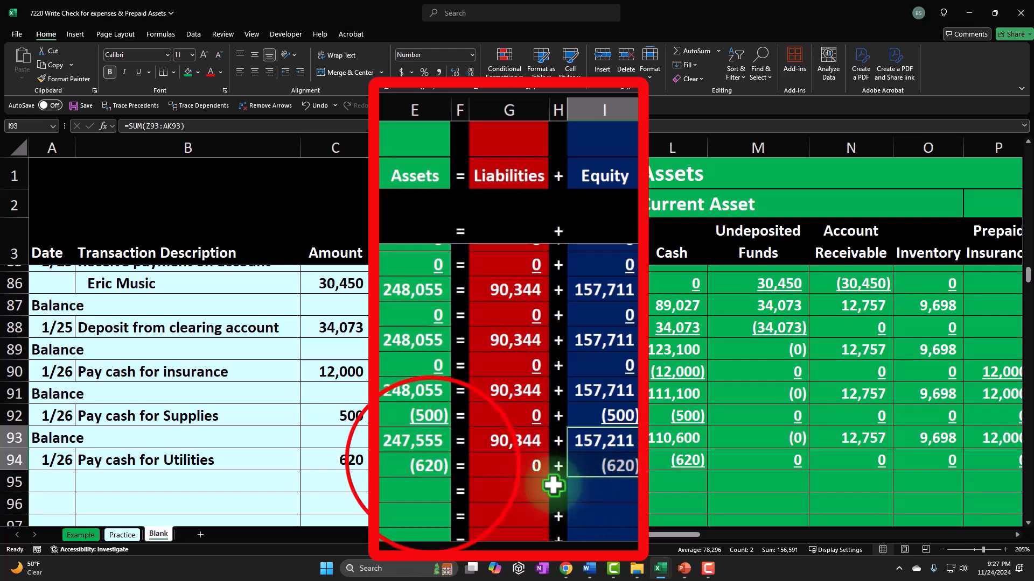
pyautogui.click(431, 465)
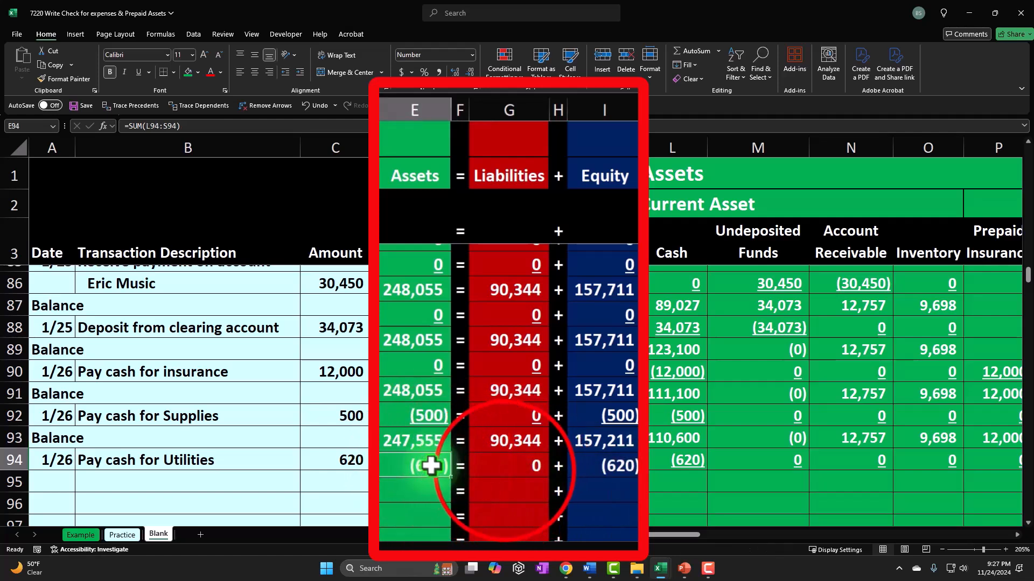
pyautogui.keyDown('ctrl'); pyautogui.click(488, 464); pyautogui.keyUp('ctrl')
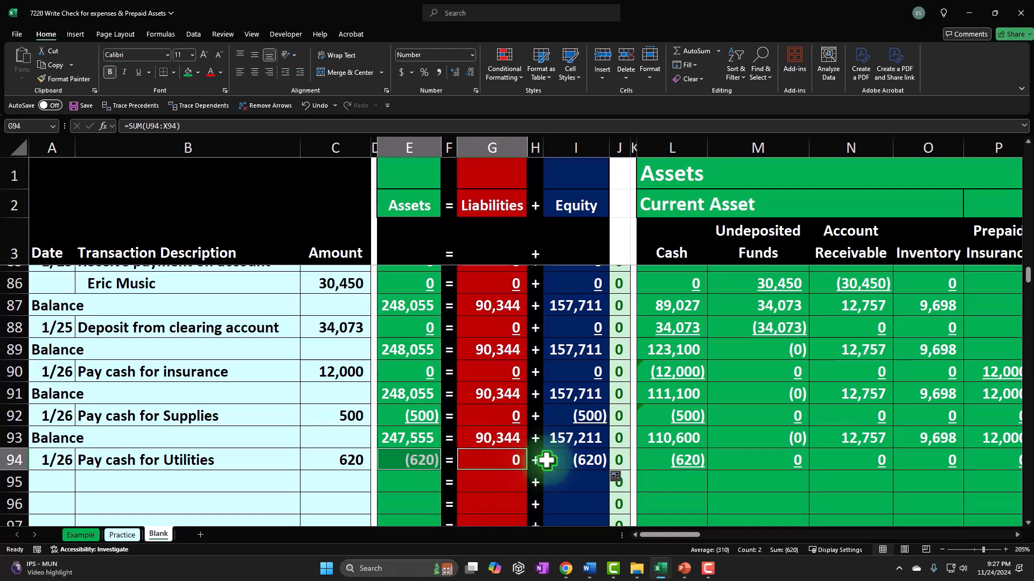
pyautogui.click(57, 483)
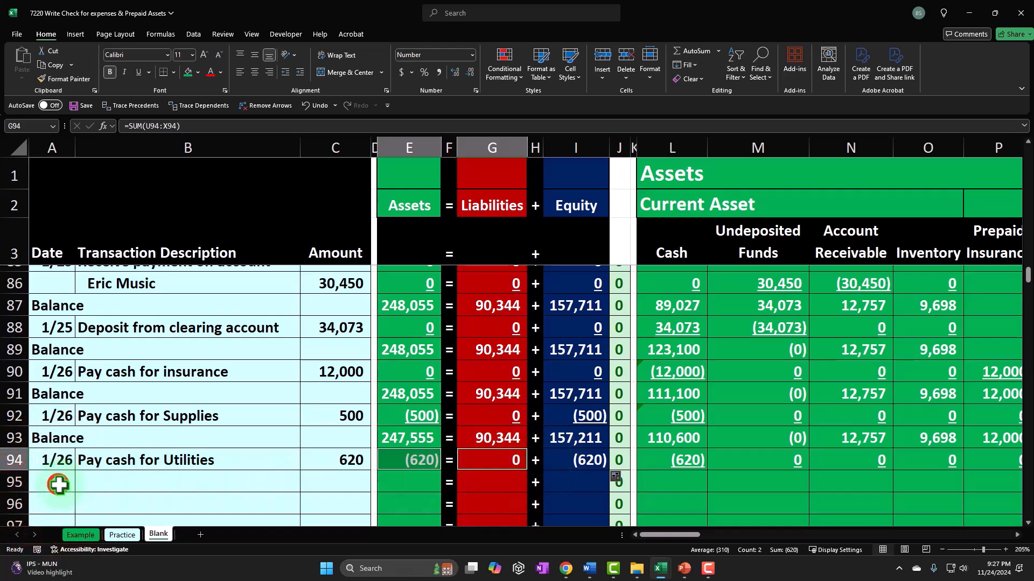
# Step: Label row 95 as a Balance row by referencing the Balance label above
pyautogui.write('=')
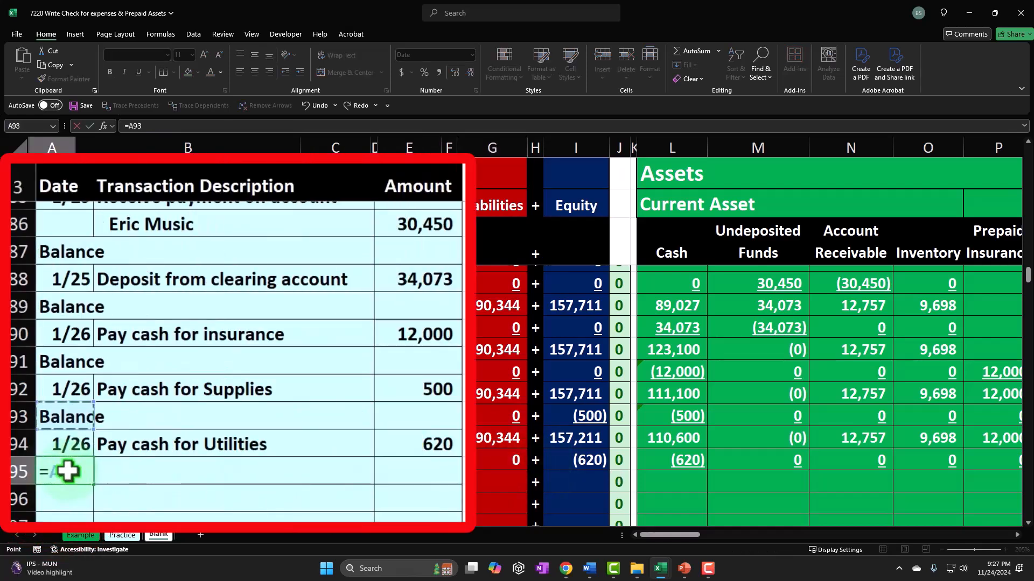
pyautogui.press('Return')
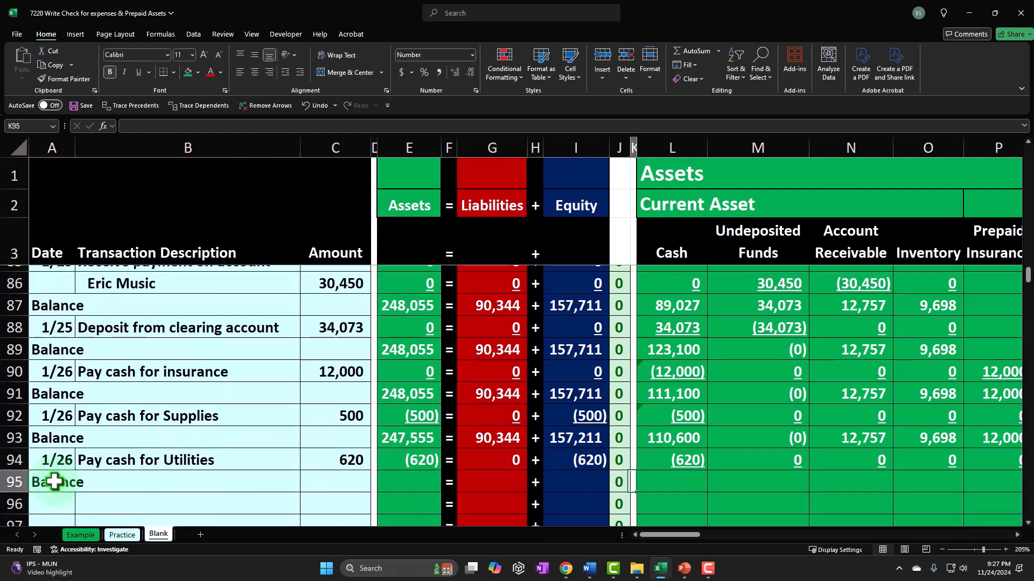
# Step: Enter a SUM formula in the row 95 Cash cell totalling the Cash amounts of rows 93 and 94
pyautogui.write('=s')
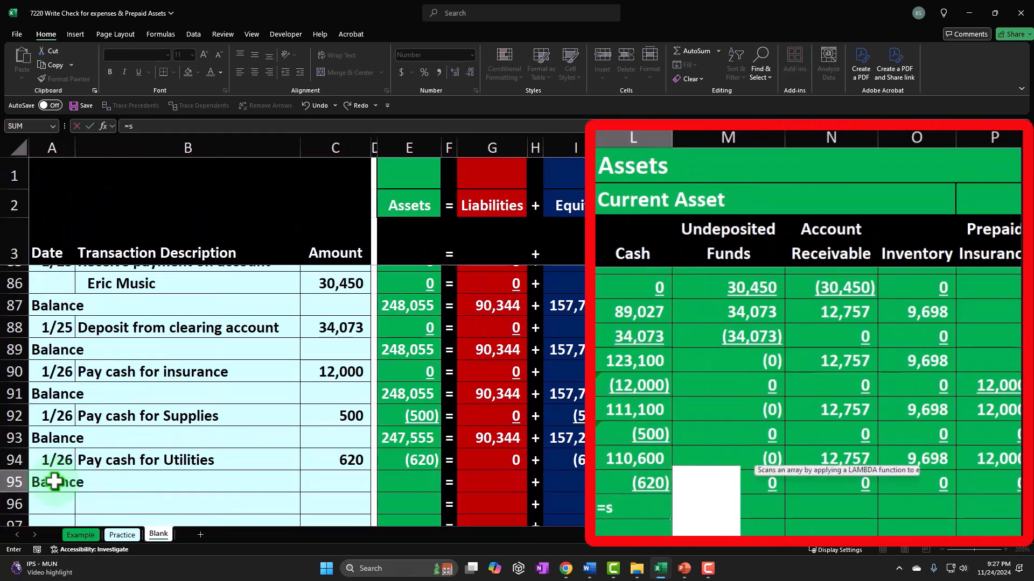
pyautogui.write('um(')
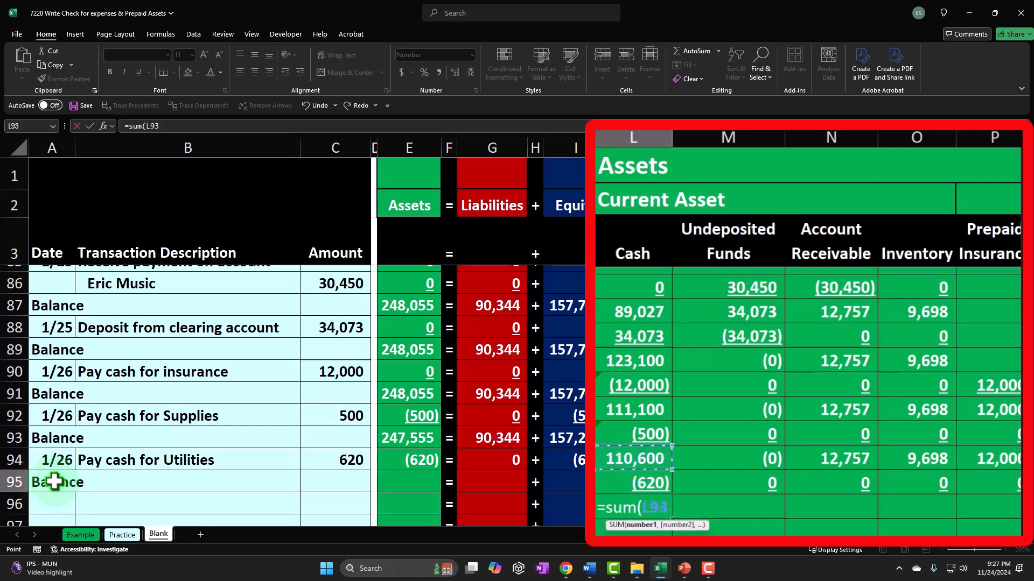
pyautogui.press('Return')
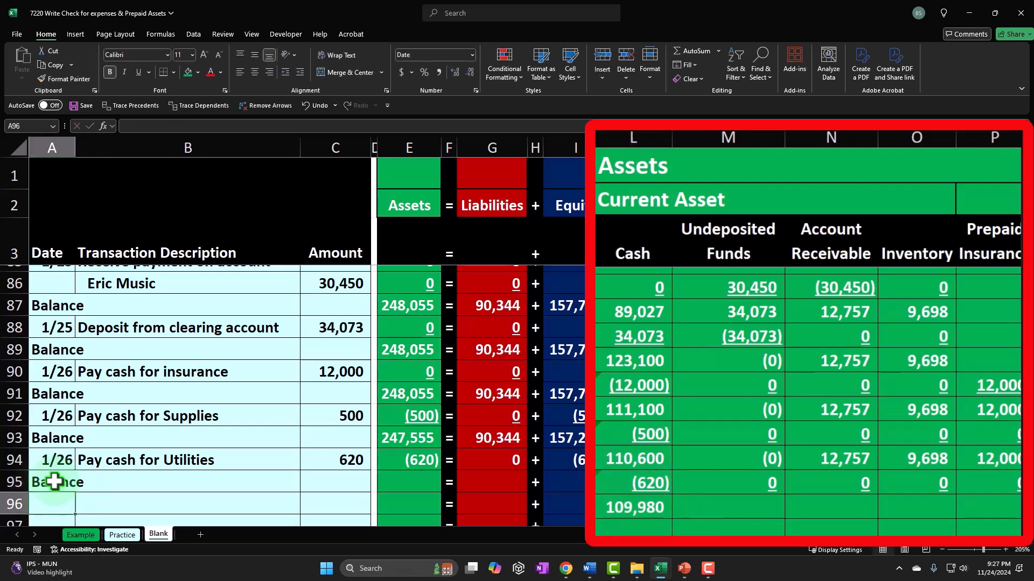
# Step: Copy the row 95 Cash balance formula across the remaining asset, liability and equity columns of row 95
pyautogui.scroll(-1, 266, 469)
pyautogui.click(700, 411)
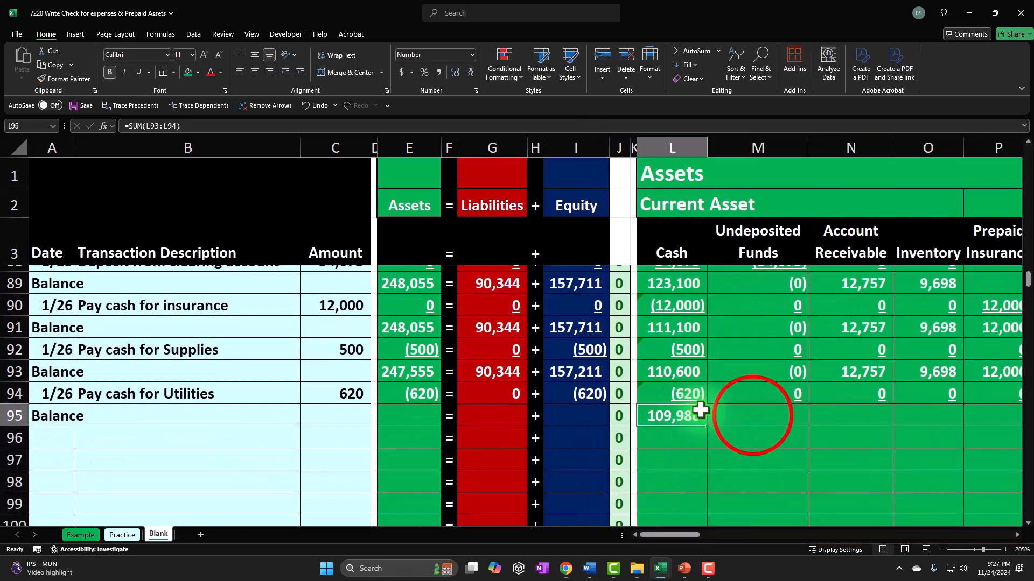
pyautogui.hotkey('ctrl', 'c')
pyautogui.moveTo(752, 415); pyautogui.dragTo(589, 416)
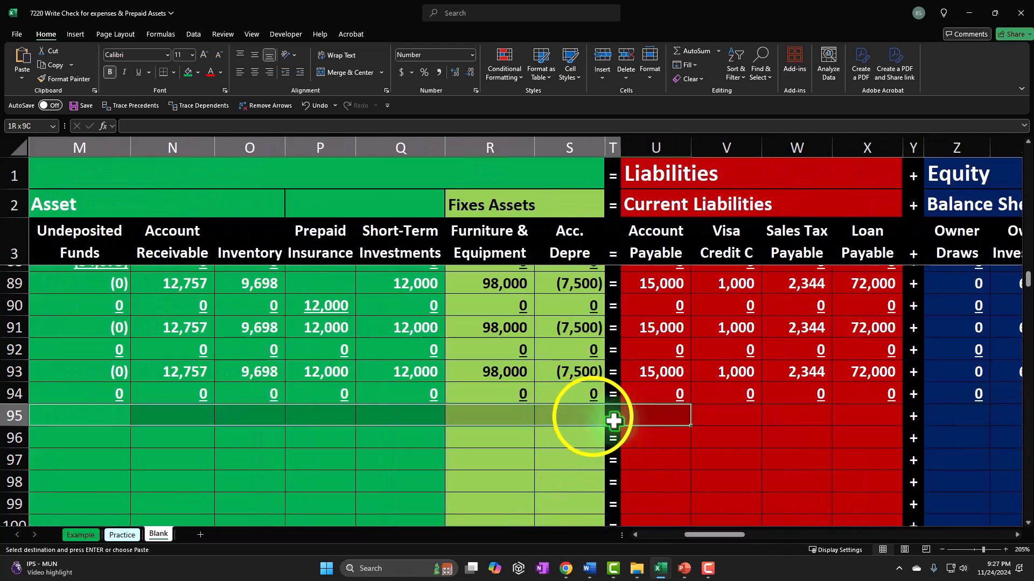
pyautogui.rightClick(588, 415)
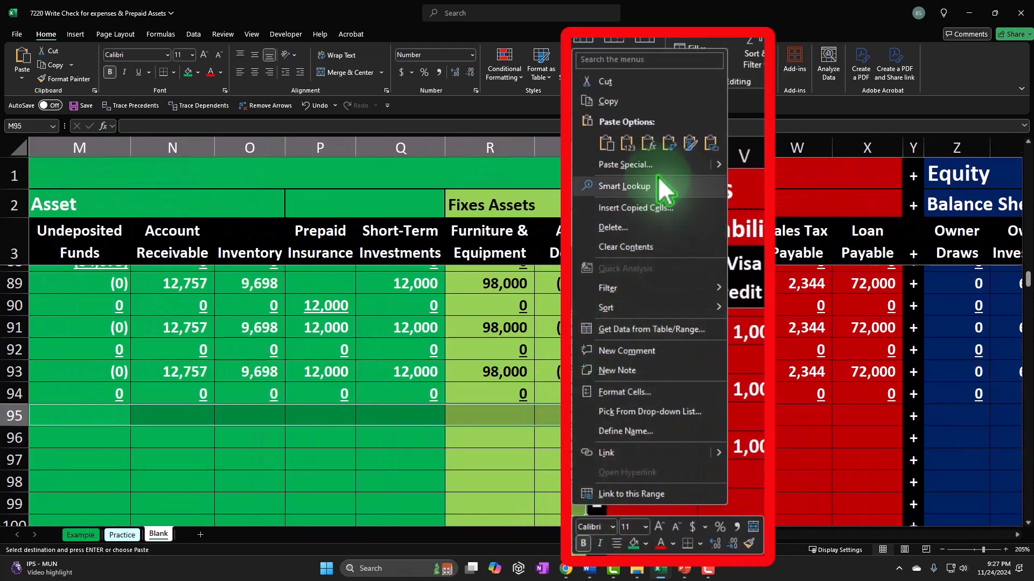
pyautogui.click(649, 144)
pyautogui.moveTo(678, 416); pyautogui.dragTo(840, 418)
pyautogui.rightClick(842, 415)
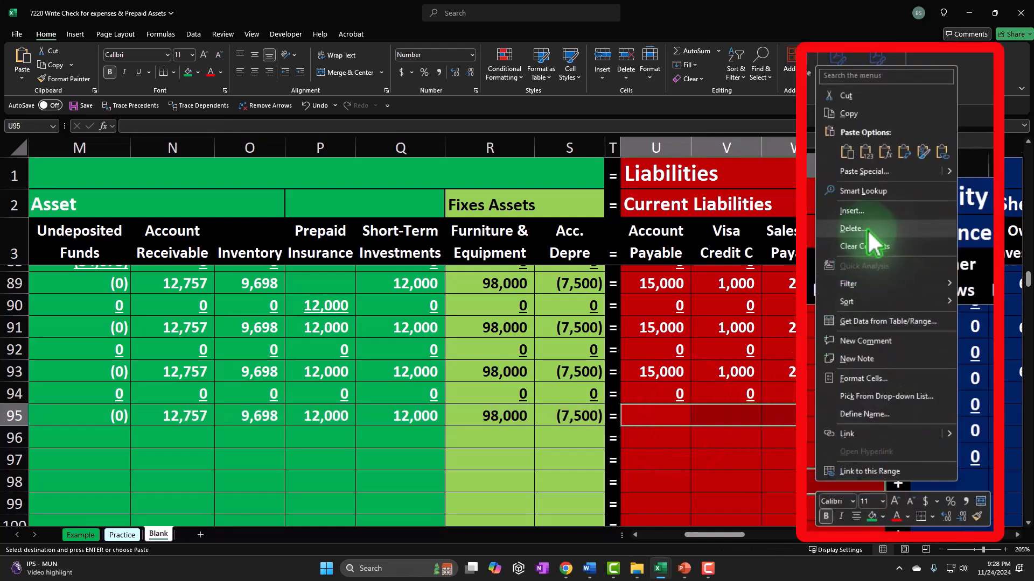
pyautogui.click(903, 135)
pyautogui.moveTo(950, 417); pyautogui.dragTo(992, 427)
pyautogui.rightClick(975, 424)
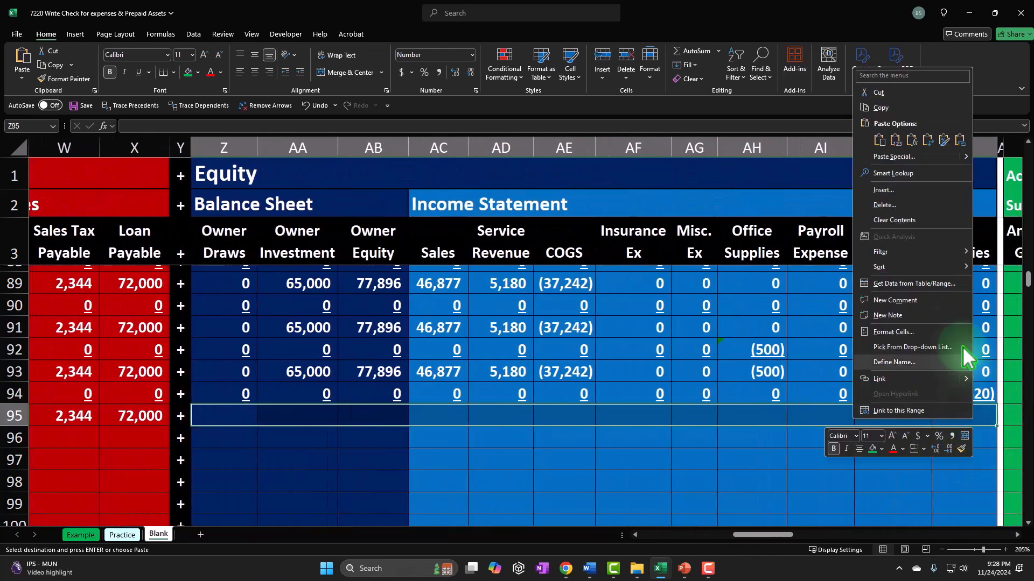
pyautogui.click(895, 140)
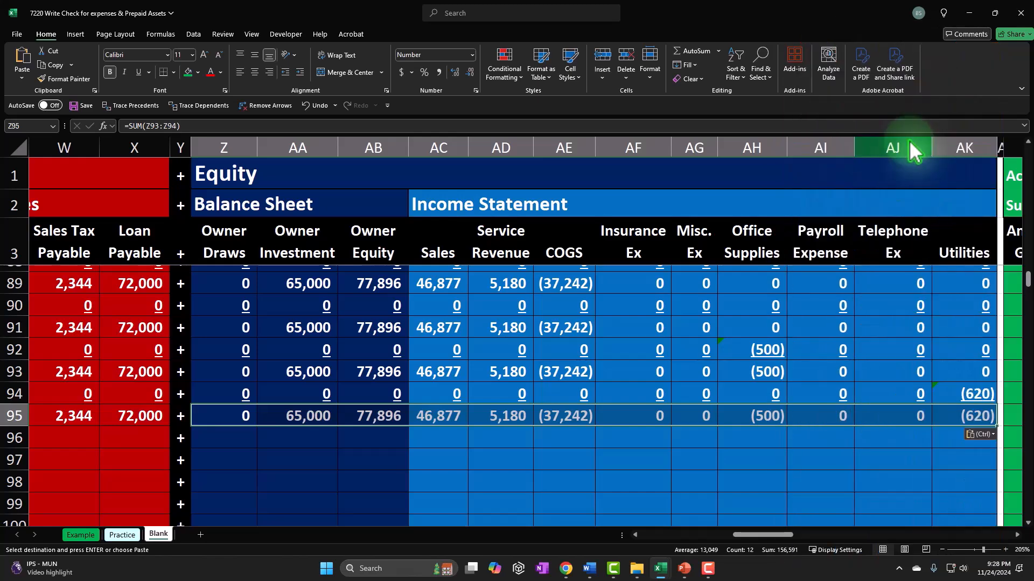
pyautogui.press('Left')
pyautogui.press('Left')
pyautogui.press('Left')
pyautogui.press('Left')
pyautogui.press('Left')
pyautogui.press('Left')
pyautogui.press('Left')
pyautogui.press('Left')
pyautogui.press('Left')
pyautogui.press('Left')
pyautogui.press('Left')
pyautogui.press('Left')
pyautogui.press('Left')
pyautogui.press('Left')
pyautogui.press('Left')
pyautogui.press('Left')
pyautogui.press('Left')
pyautogui.press('Left')
pyautogui.press('Left')
pyautogui.press('Left')
pyautogui.press('Left')
pyautogui.press('Left')
pyautogui.press('Left')
pyautogui.press('Left')
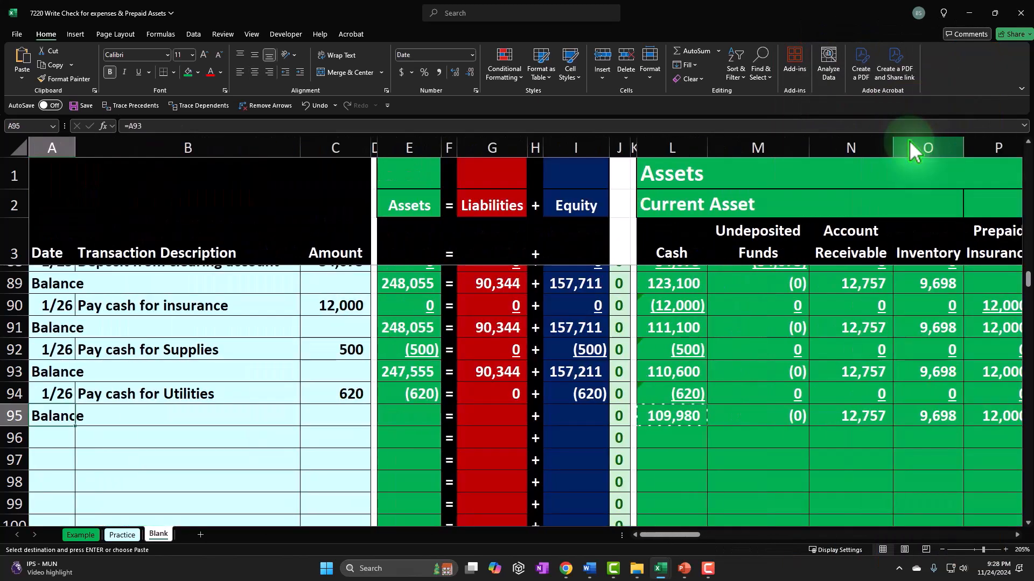
pyautogui.press('Right')
pyautogui.press('Right')
pyautogui.press('Right')
pyautogui.write('=sum')
pyautogui.press('BackSpace')
pyautogui.press('BackSpace')
pyautogui.press('BackSpace')
pyautogui.press('BackSpace')
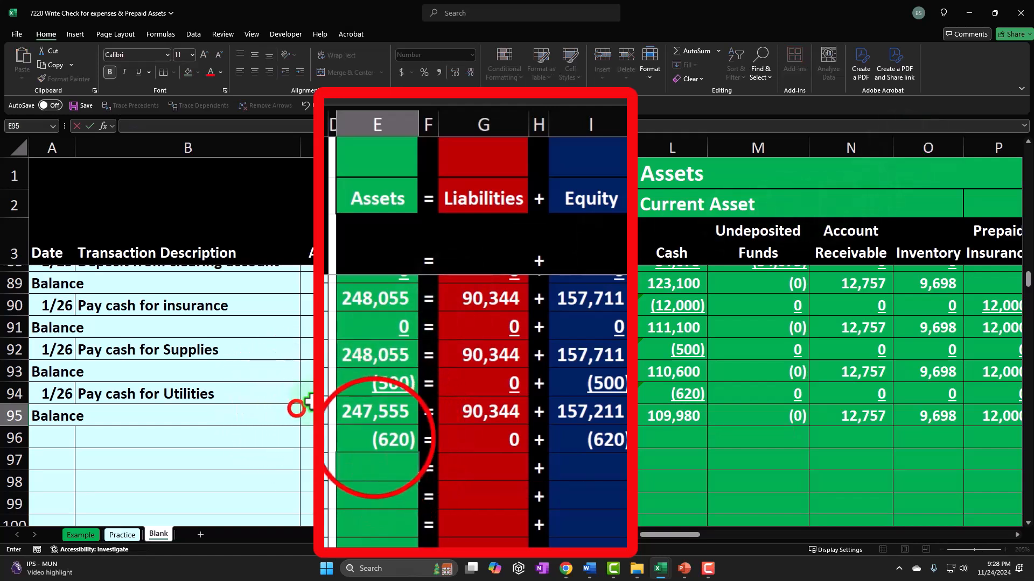
# Step: Fill the Assets, Liabilities and Equity total formulas from row 94 down into row 95
pyautogui.click(376, 439)
pyautogui.click(418, 455)
pyautogui.moveTo(419, 455); pyautogui.dragTo(416, 473)
pyautogui.click(525, 455)
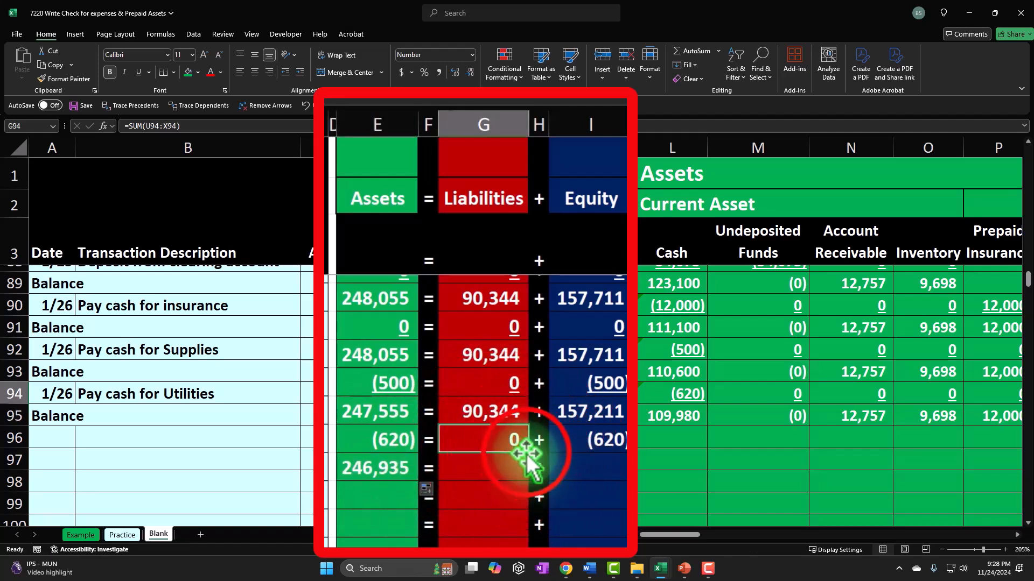
pyautogui.moveTo(528, 454); pyautogui.dragTo(528, 471)
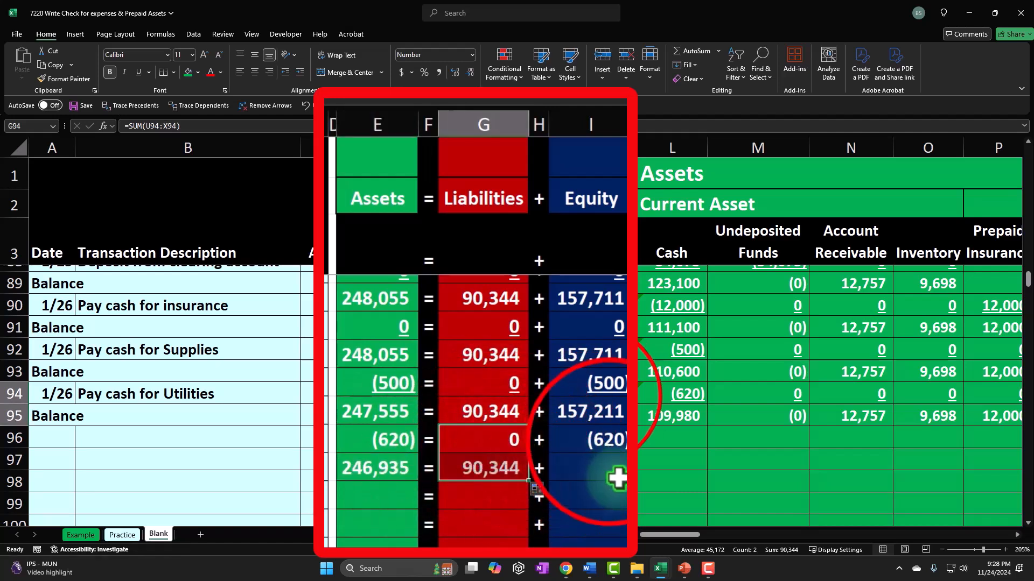
pyautogui.click(619, 444)
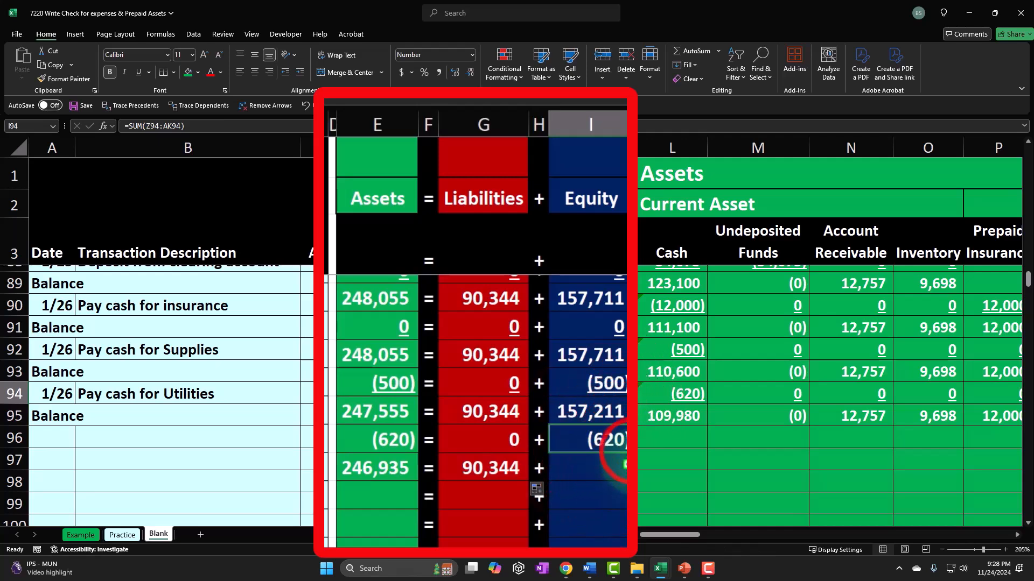
pyautogui.moveTo(624, 478); pyautogui.dragTo(624, 480)
# Step: Underline the row 94 Assets, Liabilities and Equity totals
pyautogui.click(372, 439)
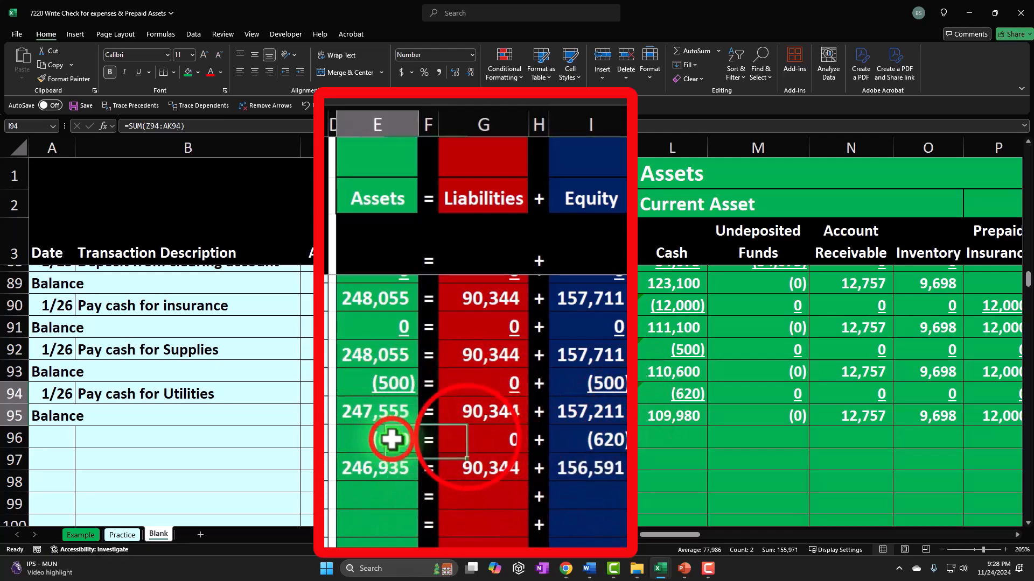
pyautogui.keyDown('ctrl'); pyautogui.click(479, 394); pyautogui.keyUp('ctrl')
pyautogui.keyDown('ctrl'); pyautogui.click(560, 393); pyautogui.keyUp('ctrl')
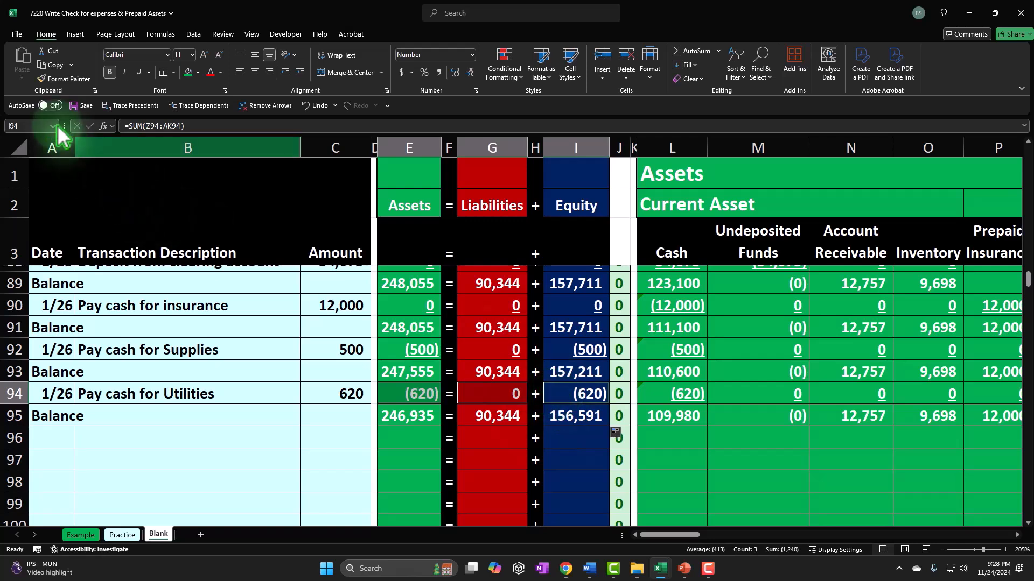
pyautogui.click(138, 72)
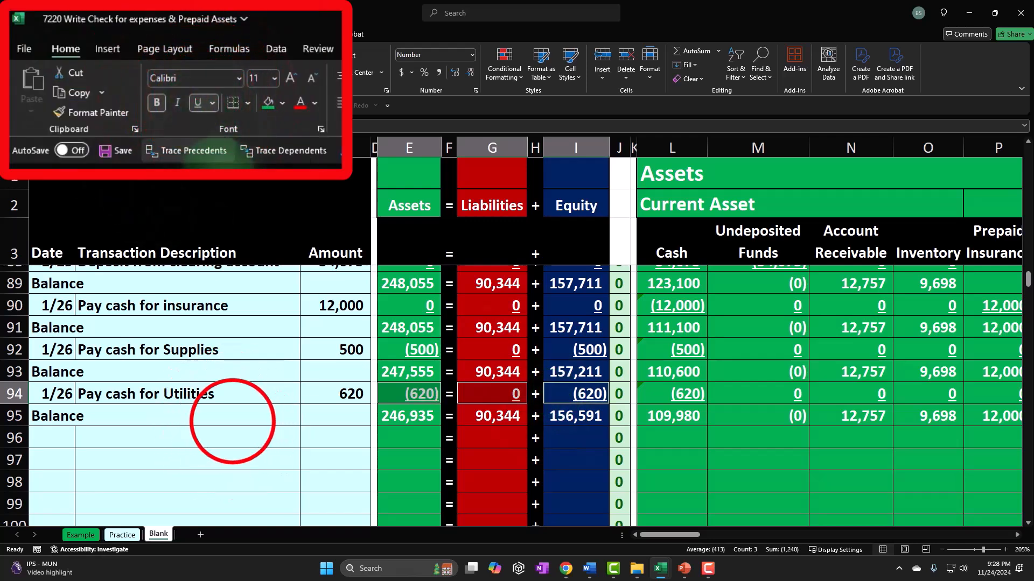
# Step: Enter a new row 96 transaction dated 1/26, described as Pay cash for telephone, with amount 410
pyautogui.click(54, 437)
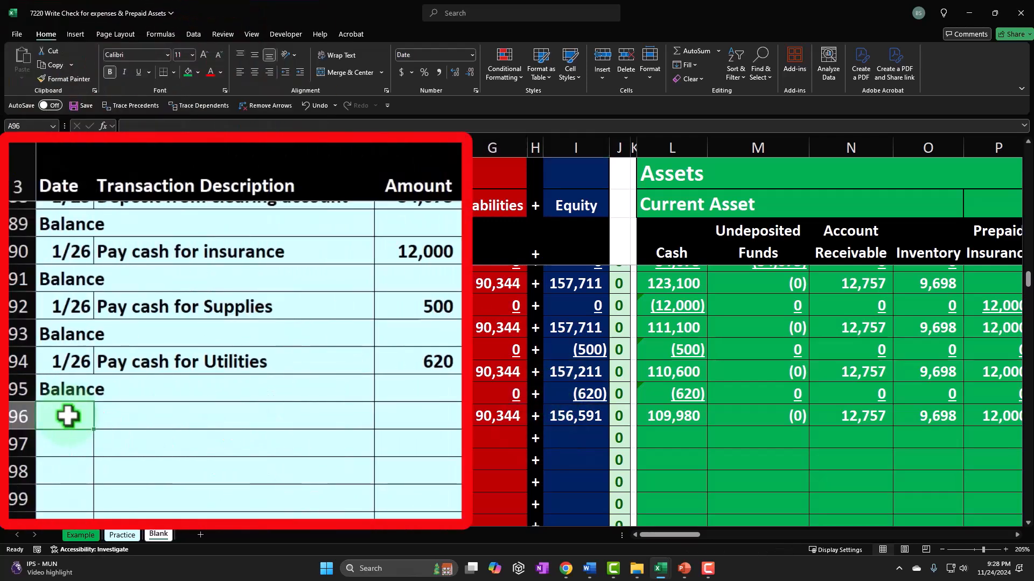
pyautogui.write('1/26')
pyautogui.press('Return')
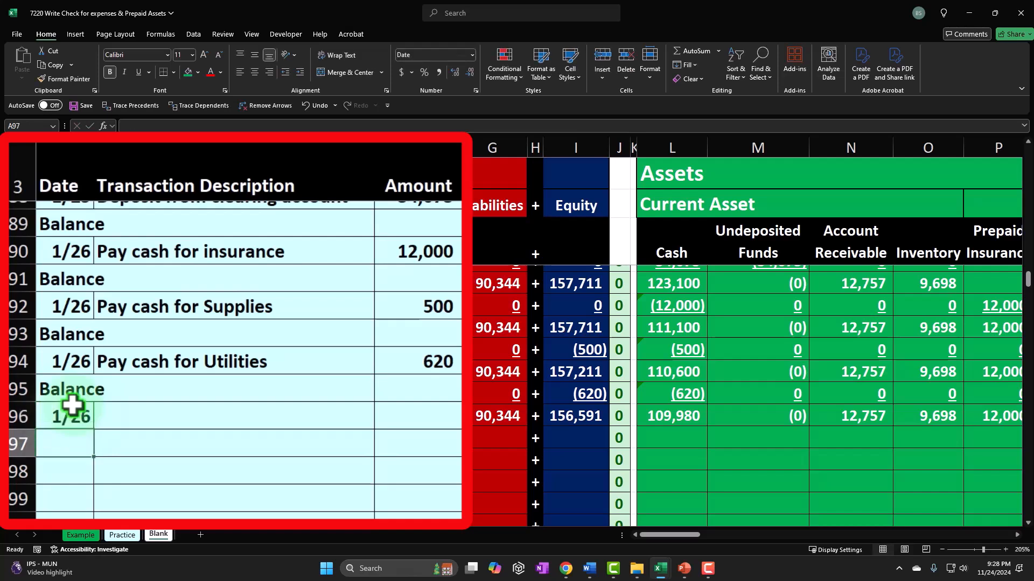
pyautogui.write('Pay cash for telephone')
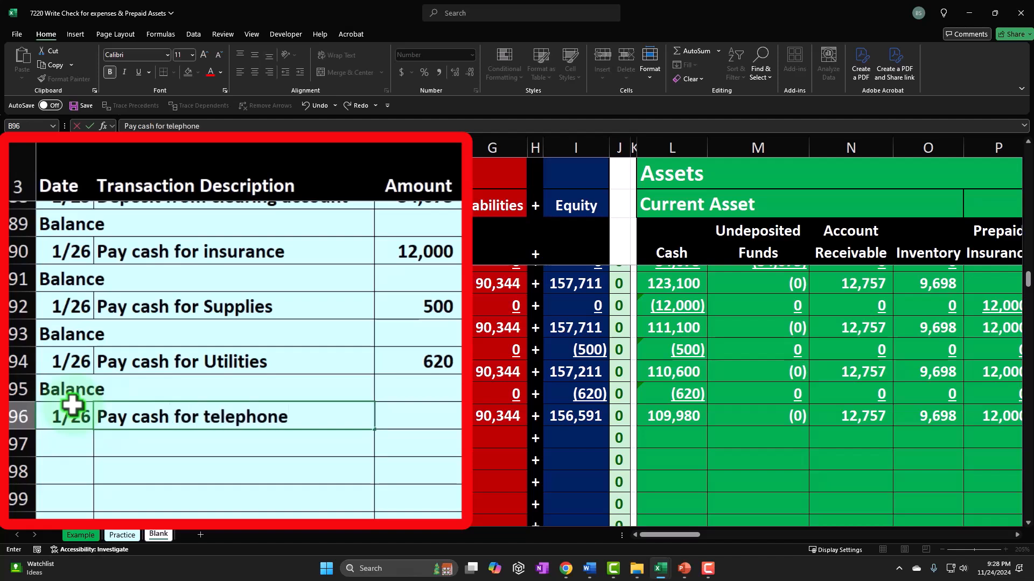
pyautogui.press('Return')
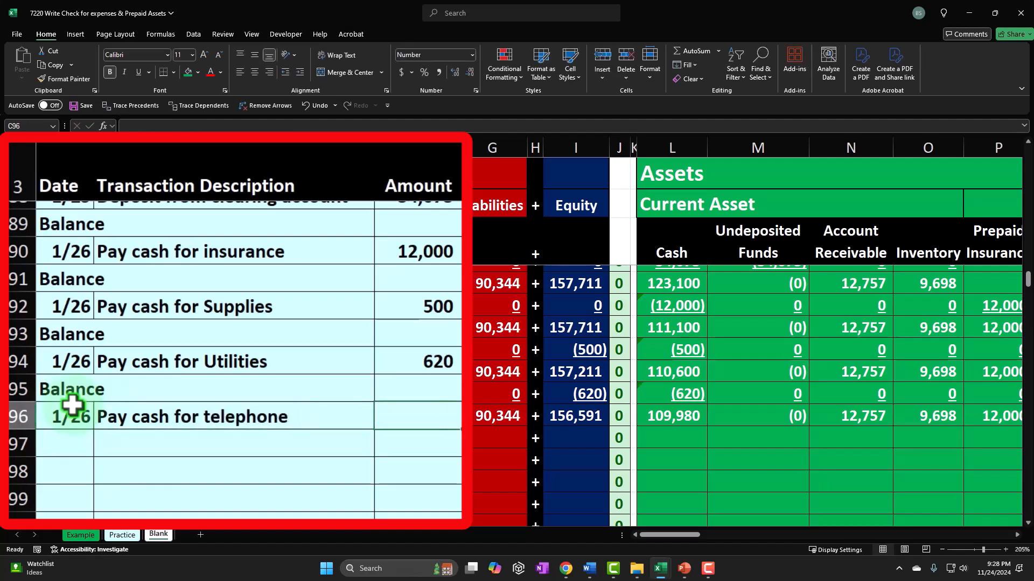
pyautogui.write('410')
pyautogui.press('Return')
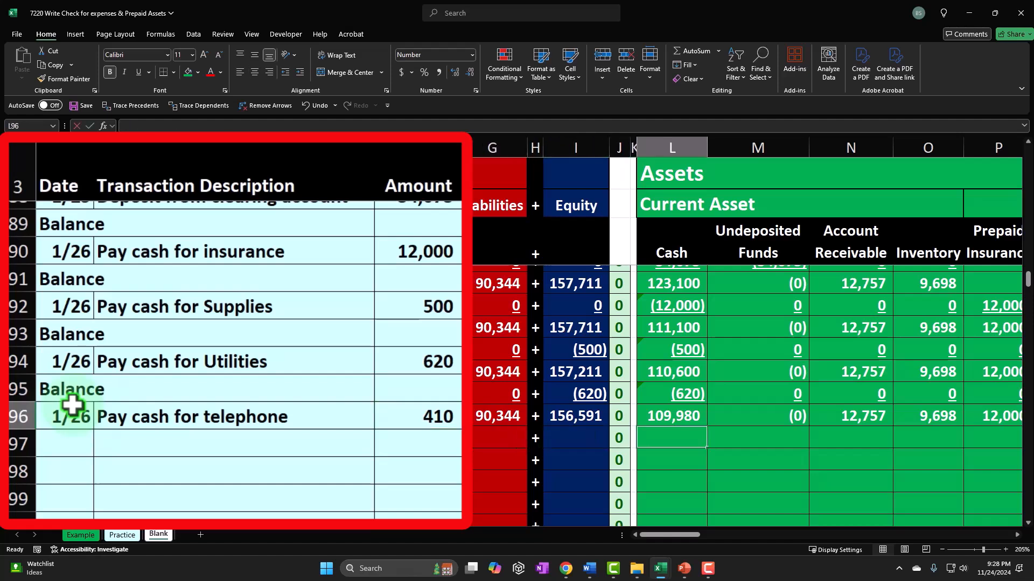
# Step: Set the row 96 Cash cell to the negative of the row 96 amount
pyautogui.write('-C96')
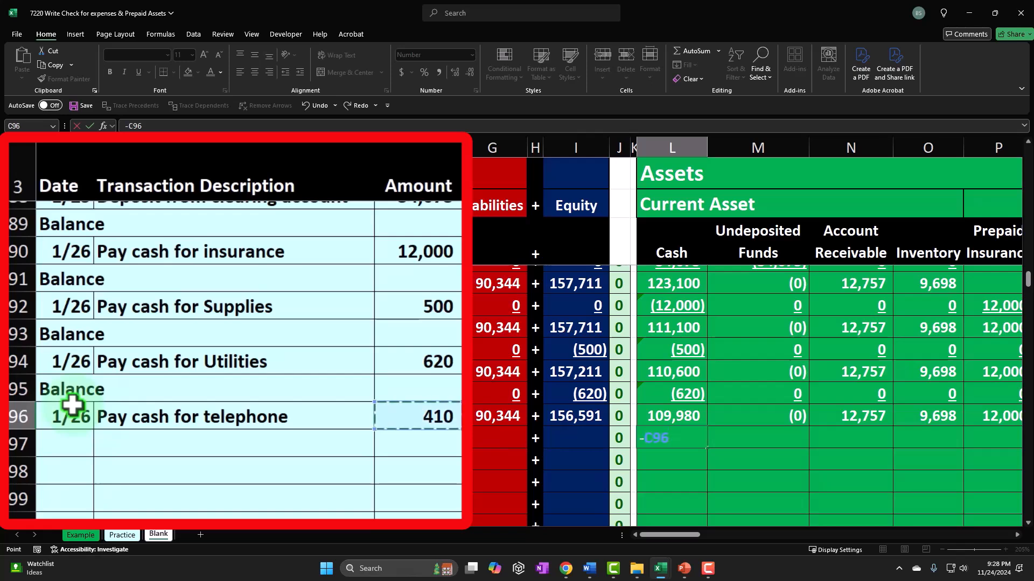
pyautogui.press('Tab')
pyautogui.press('Tab')
pyautogui.press('Tab')
pyautogui.press('Tab')
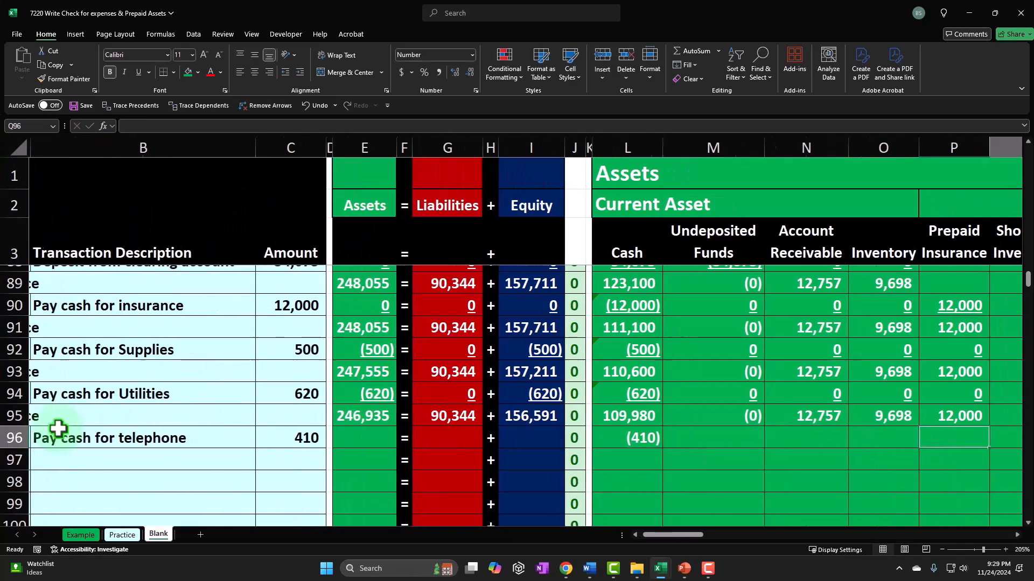
# Step: Set the row 96 Telephone Ex cell to the negative of the row 96 amount
pyautogui.press('Tab')
pyautogui.press('Tab')
pyautogui.press('Tab')
pyautogui.press('Tab')
pyautogui.press('Tab')
pyautogui.press('Tab')
pyautogui.press('Tab')
pyautogui.press('Tab')
pyautogui.press('Tab')
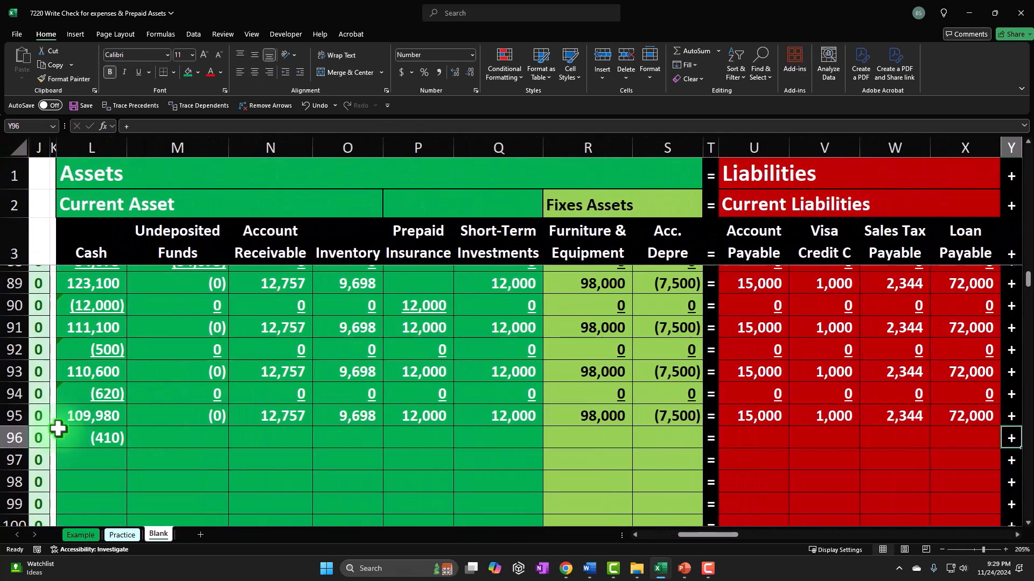
pyautogui.press('Tab')
pyautogui.press('Tab')
pyautogui.press('Tab')
pyautogui.press('Tab')
pyautogui.press('Tab')
pyautogui.press('Tab')
pyautogui.press('Tab')
pyautogui.press('Tab')
pyautogui.press('Tab')
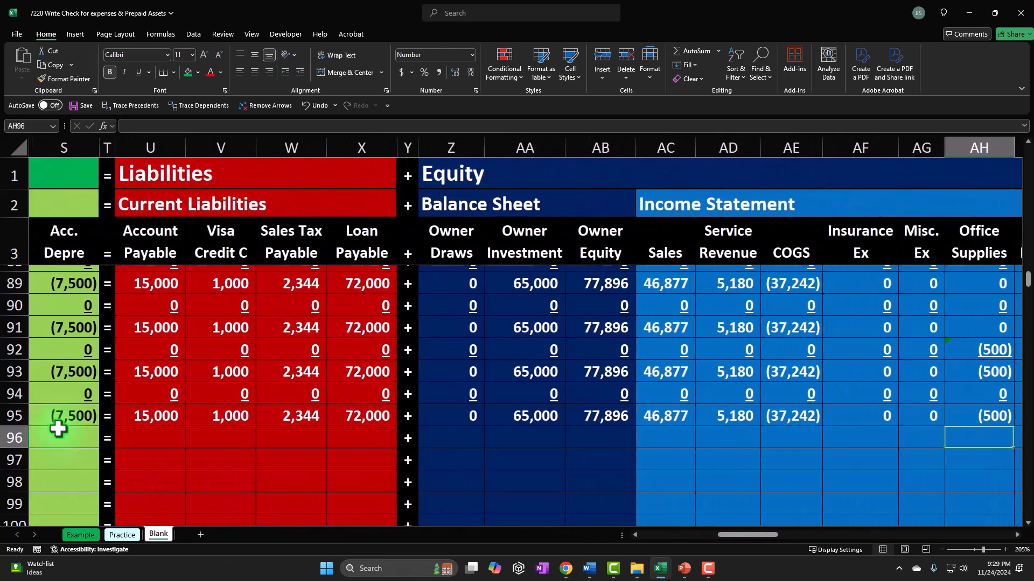
pyautogui.press('Tab')
pyautogui.press('Tab')
pyautogui.press('Tab')
pyautogui.press('Tab')
pyautogui.press('Tab')
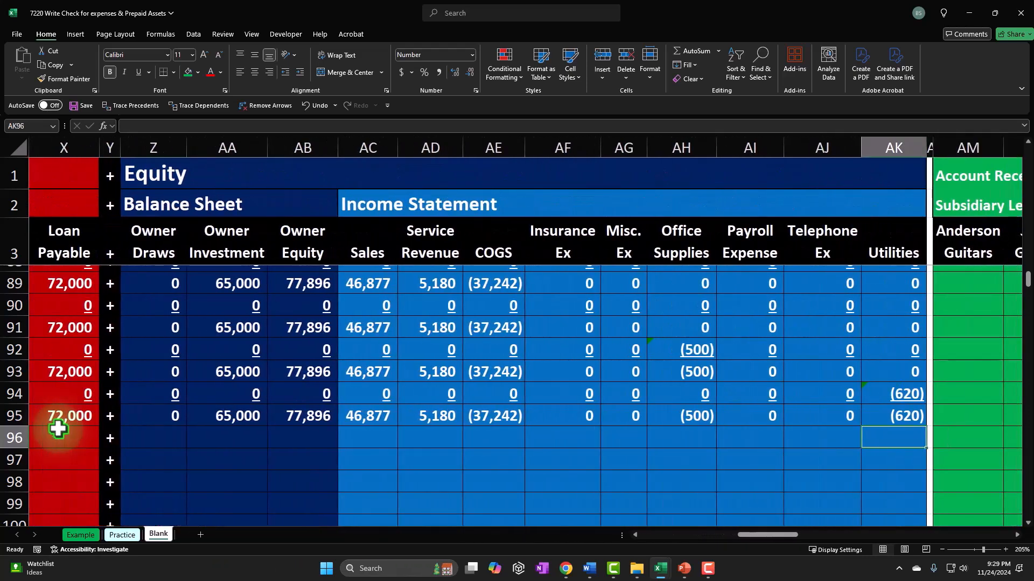
pyautogui.hotkey('shift', 'Tab')
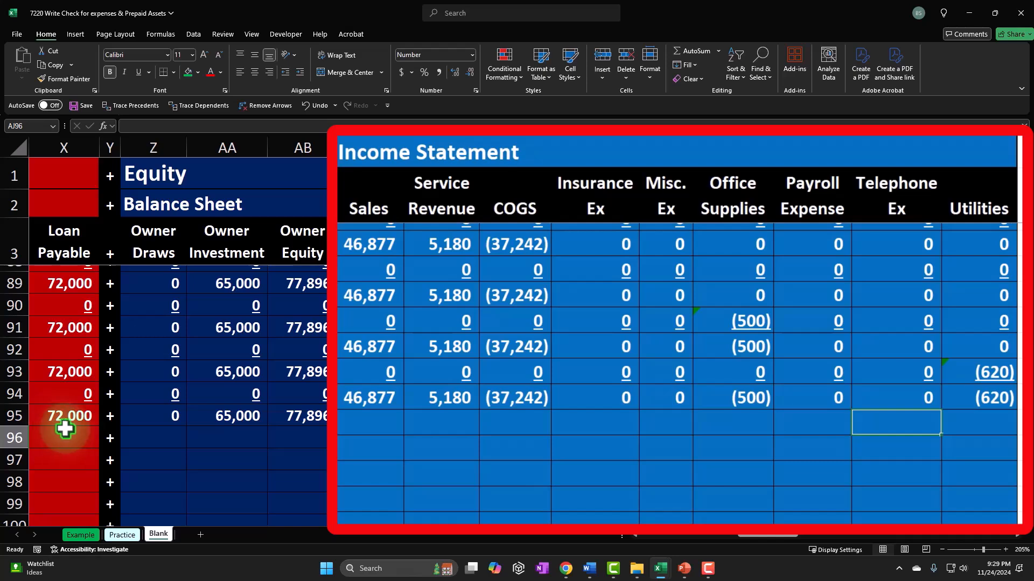
pyautogui.write('-')
pyautogui.press('Left')
pyautogui.press('Left')
pyautogui.press('Left')
pyautogui.press('Left')
pyautogui.press('Left')
pyautogui.press('Left')
pyautogui.press('Left')
pyautogui.press('Left')
pyautogui.press('Left')
pyautogui.press('Left')
pyautogui.press('Left')
pyautogui.press('Left')
pyautogui.press('Left')
pyautogui.press('Left')
pyautogui.press('Left')
pyautogui.press('Left')
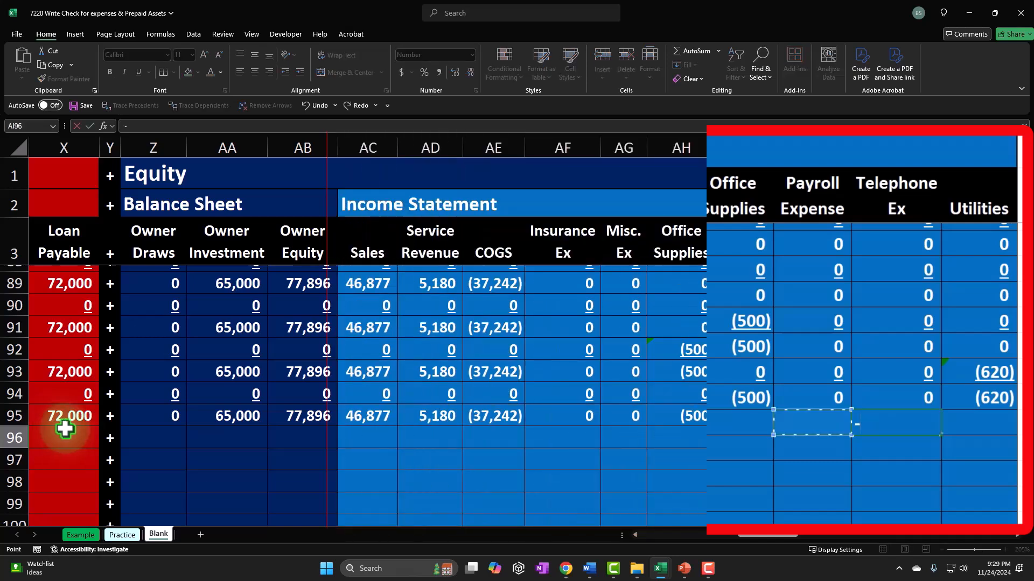
pyautogui.press('Left')
pyautogui.press('Left')
pyautogui.press('Left')
pyautogui.press('Left')
pyautogui.press('Left')
pyautogui.press('Left')
pyautogui.press('Left')
pyautogui.press('Left')
pyautogui.press('Left')
pyautogui.press('Left')
pyautogui.press('Left')
pyautogui.press('Left')
pyautogui.press('Left')
pyautogui.press('Left')
pyautogui.press('Left')
pyautogui.press('Left')
pyautogui.press('Left')
pyautogui.press('Left')
pyautogui.press('Left')
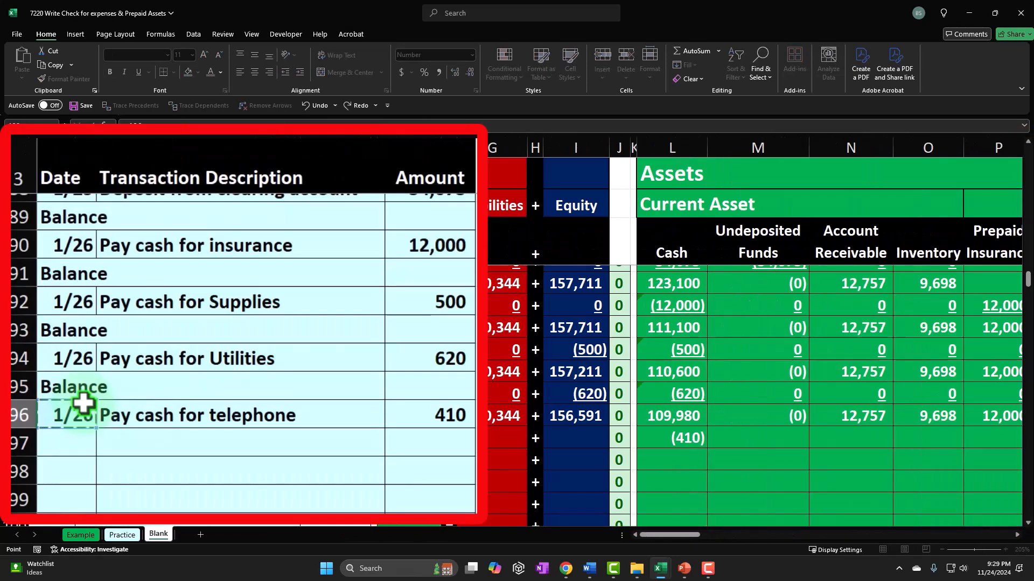
pyautogui.press('Tab')
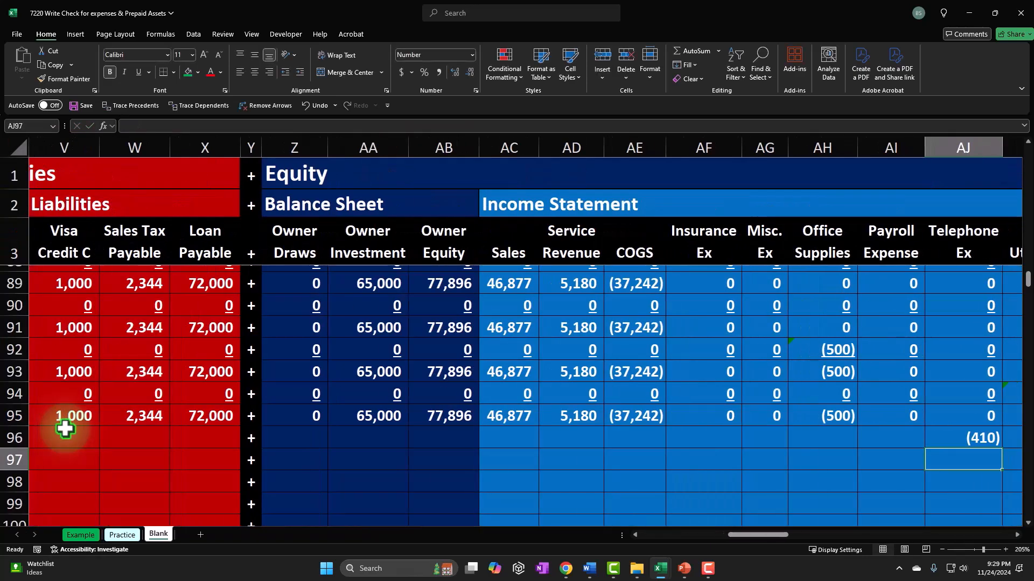
# Step: Fill zeros into the remaining row 96 account cells from Undeposited Funds through Utilities
pyautogui.press('Left')
pyautogui.press('Left')
pyautogui.press('Left')
pyautogui.press('Left')
pyautogui.press('Left')
pyautogui.press('Left')
pyautogui.press('Left')
pyautogui.press('Left')
pyautogui.press('Left')
pyautogui.press('Left')
pyautogui.press('Left')
pyautogui.press('Left')
pyautogui.press('Left')
pyautogui.press('Left')
pyautogui.press('Left')
pyautogui.press('Left')
pyautogui.press('Left')
pyautogui.press('Left')
pyautogui.press('Left')
pyautogui.press('Left')
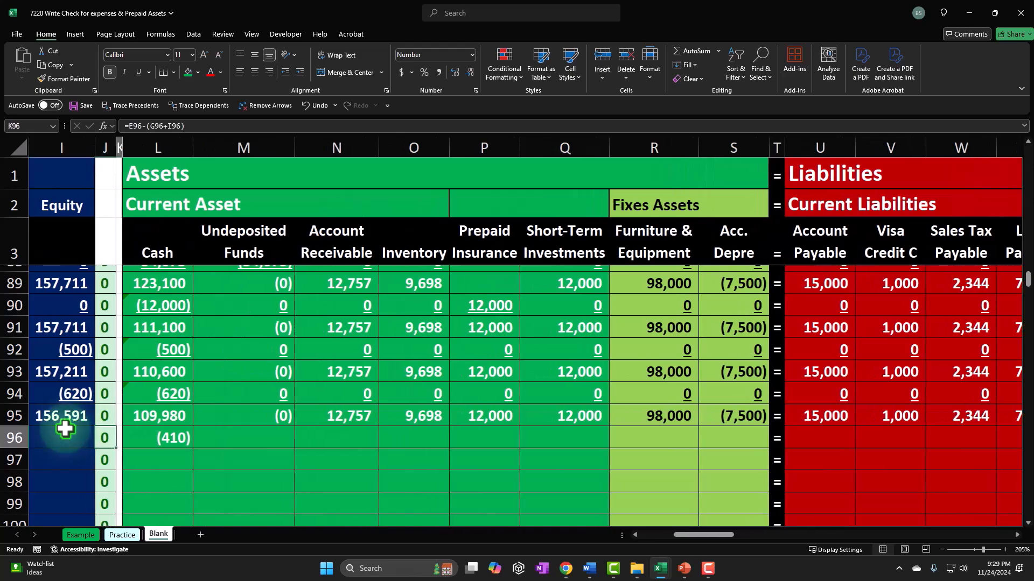
pyautogui.press('Right')
pyautogui.press('Right')
pyautogui.press('Right')
pyautogui.press('Right')
pyautogui.write('0')
pyautogui.press('Tab')
pyautogui.write('0')
pyautogui.press('Tab')
pyautogui.write('0')
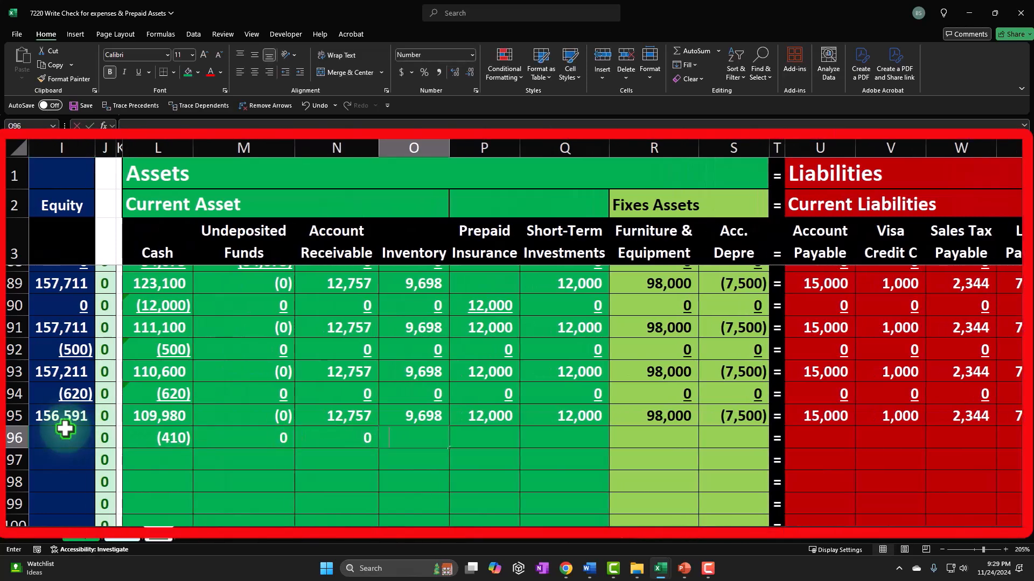
pyautogui.press('Tab')
pyautogui.write('0')
pyautogui.press('Tab')
pyautogui.write('0')
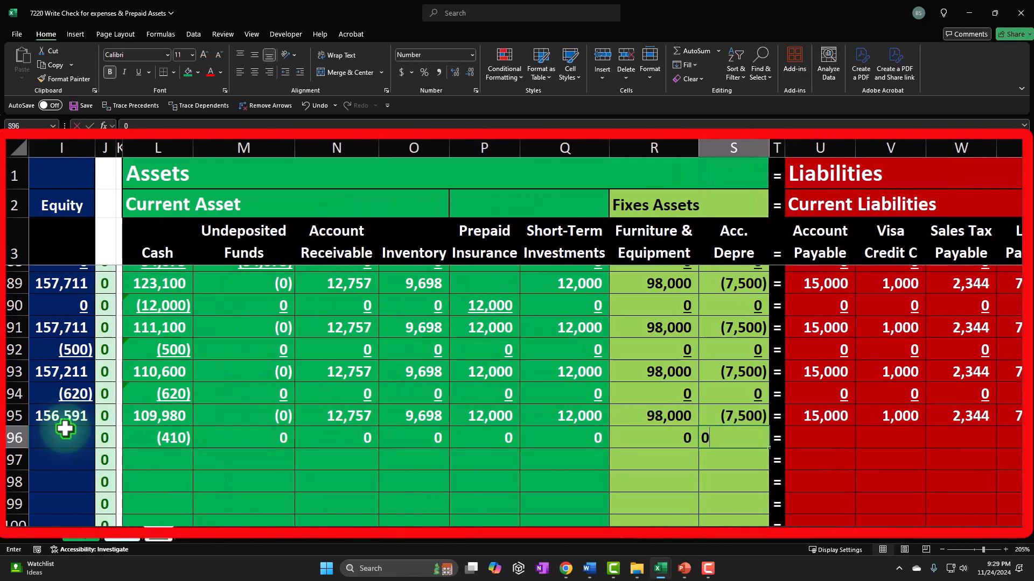
pyautogui.write('0')
pyautogui.press('Tab')
pyautogui.write('0')
pyautogui.press('Tab')
pyautogui.press('Tab')
pyautogui.write('0')
pyautogui.press('Tab')
pyautogui.write('0')
pyautogui.press('Tab')
pyautogui.write('0')
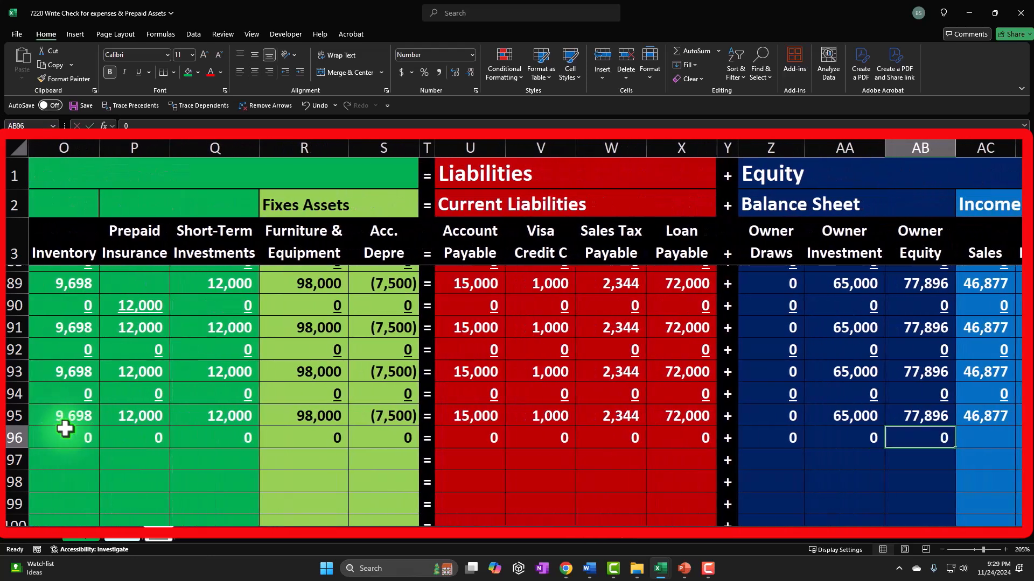
pyautogui.press('Tab')
pyautogui.write('0')
pyautogui.press('Tab')
pyautogui.write('0')
pyautogui.press('Tab')
pyautogui.write('0')
pyautogui.press('Tab')
pyautogui.write('0')
pyautogui.press('Tab')
pyautogui.write('0')
pyautogui.press('Tab')
pyautogui.write('0')
pyautogui.press('Tab')
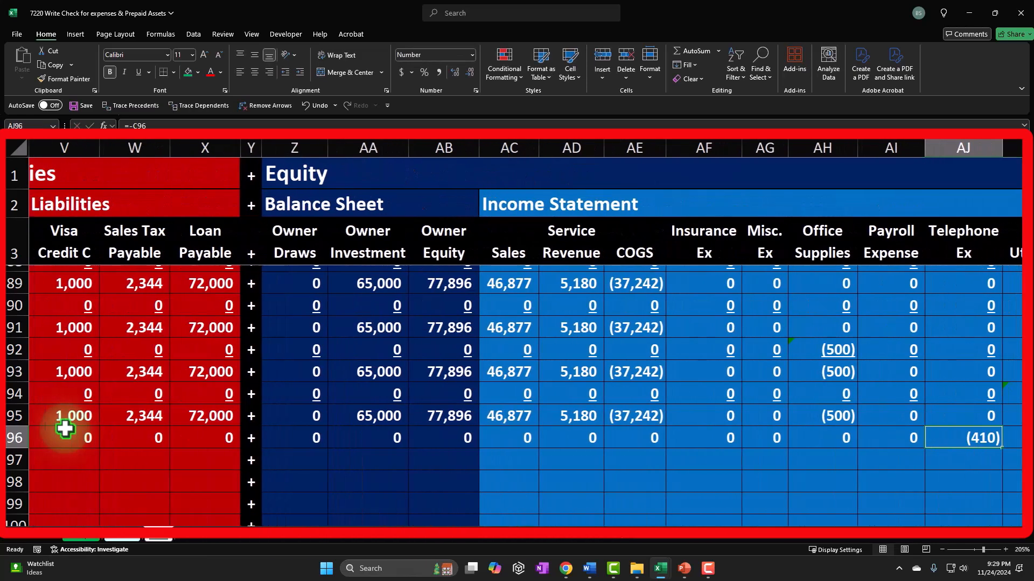
pyautogui.press('Tab')
pyautogui.write('0')
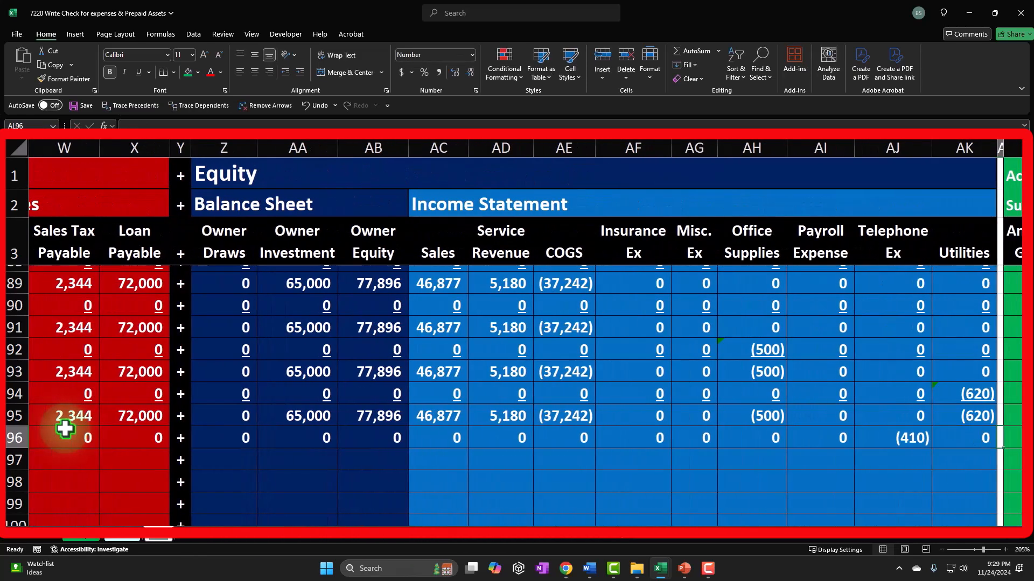
# Step: Underline the row 96 amounts across the asset, liability and equity account columns
pyautogui.moveTo(230, 439); pyautogui.dragTo(928, 438)
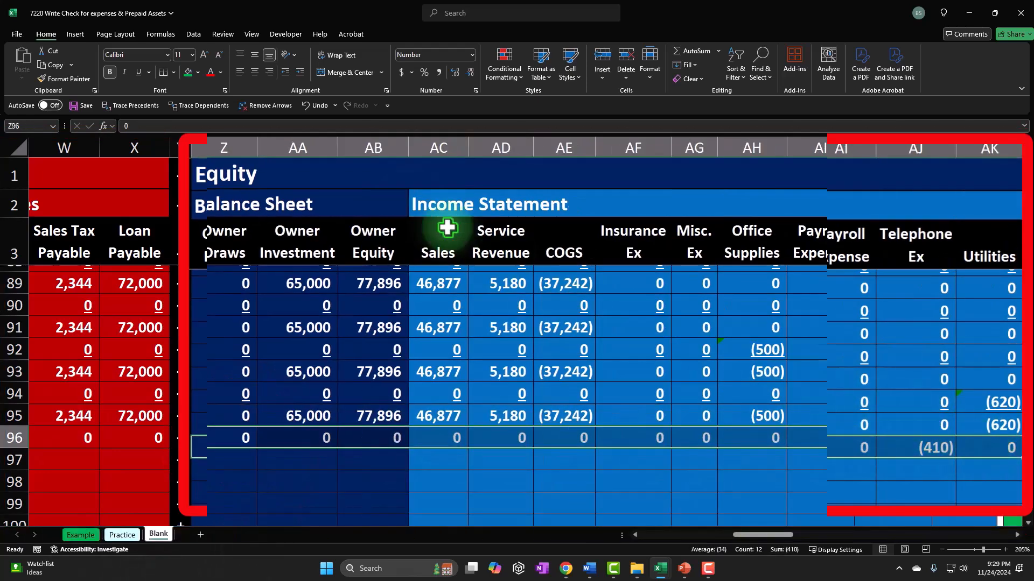
pyautogui.click(138, 72)
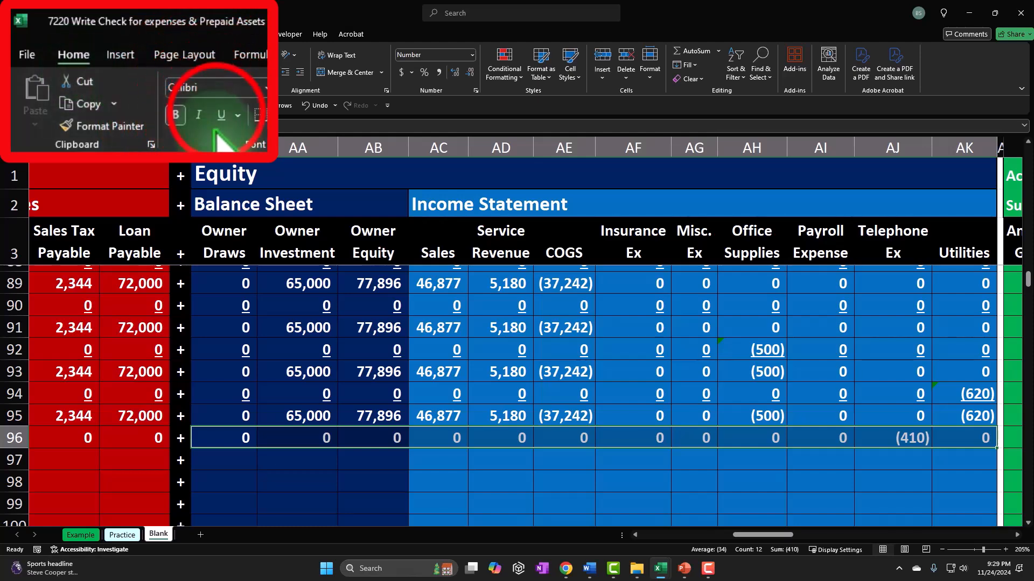
pyautogui.click(142, 439)
pyautogui.hscroll(-5, 64, 439)
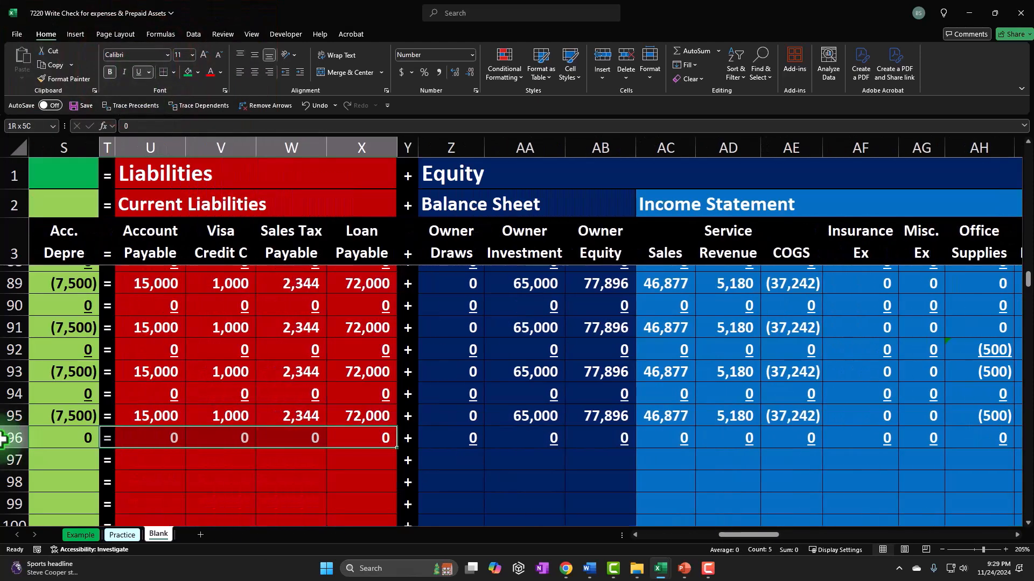
pyautogui.keyDown('shift'); pyautogui.click(403, 444); pyautogui.keyUp('shift')
pyautogui.click(138, 71)
pyautogui.moveTo(313, 443); pyautogui.dragTo(184, 446)
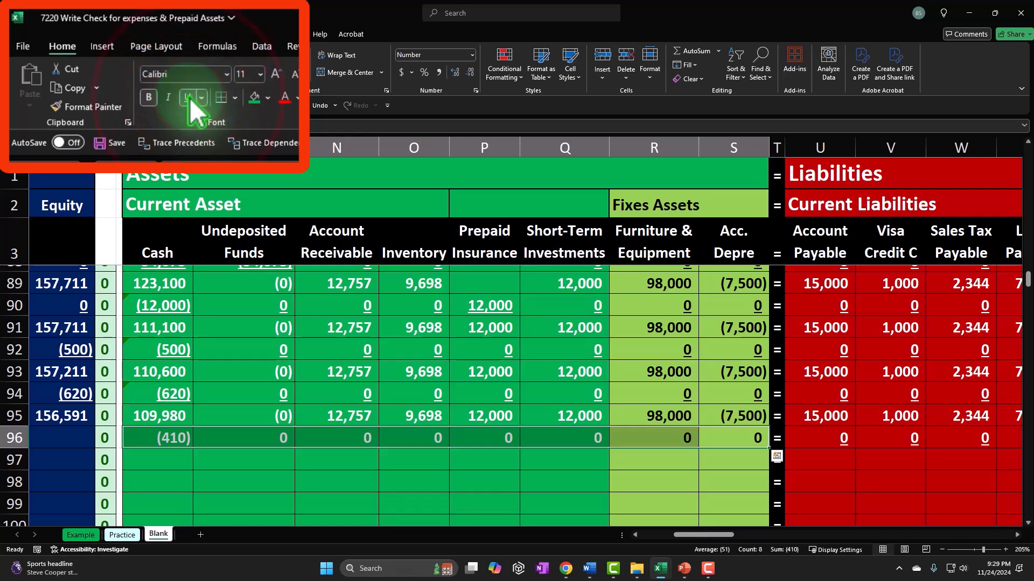
pyautogui.click(140, 71)
pyautogui.press('Home')
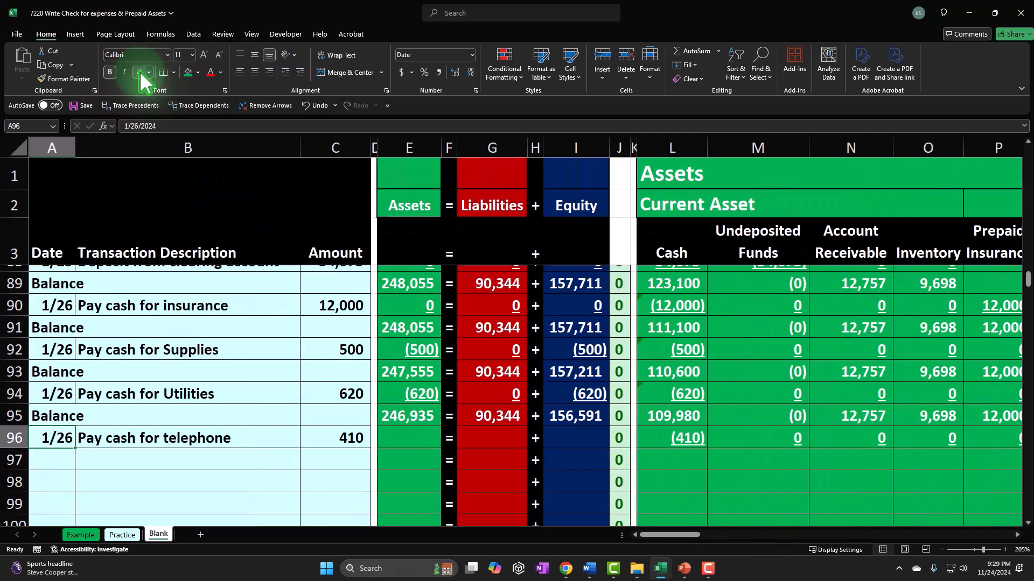
# Step: Copy the row 95 Assets, Liabilities and Equity total formulas down into row 96
pyautogui.click(415, 420)
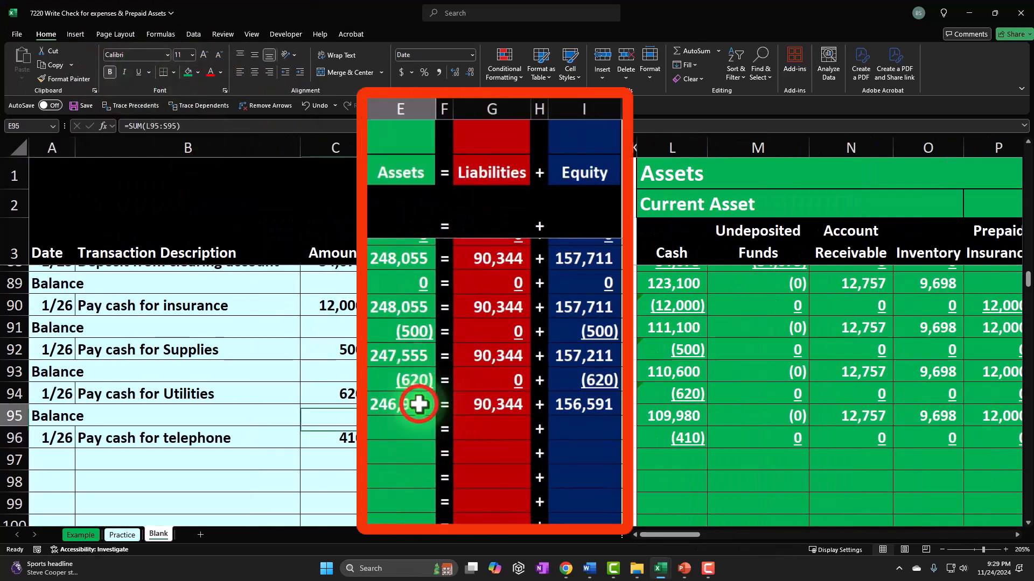
pyautogui.moveTo(437, 433); pyautogui.dragTo(438, 436)
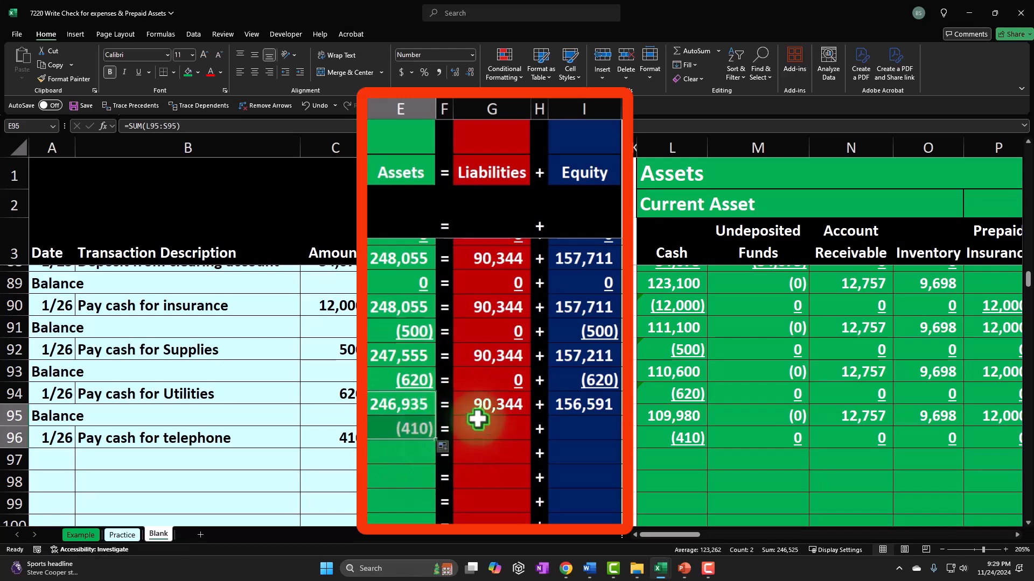
pyautogui.click(529, 413)
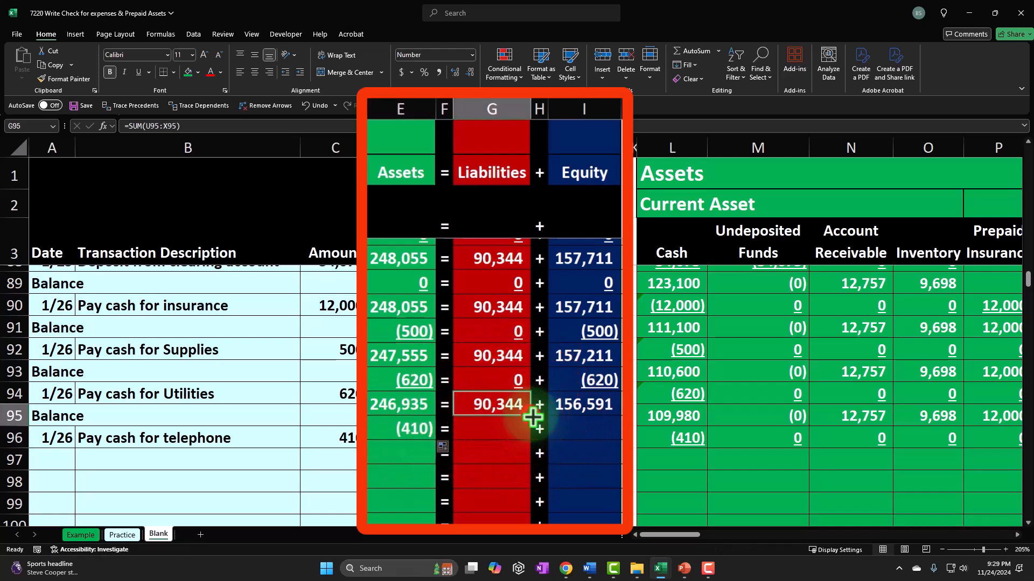
pyautogui.moveTo(533, 429); pyautogui.dragTo(532, 433)
pyautogui.click(598, 421)
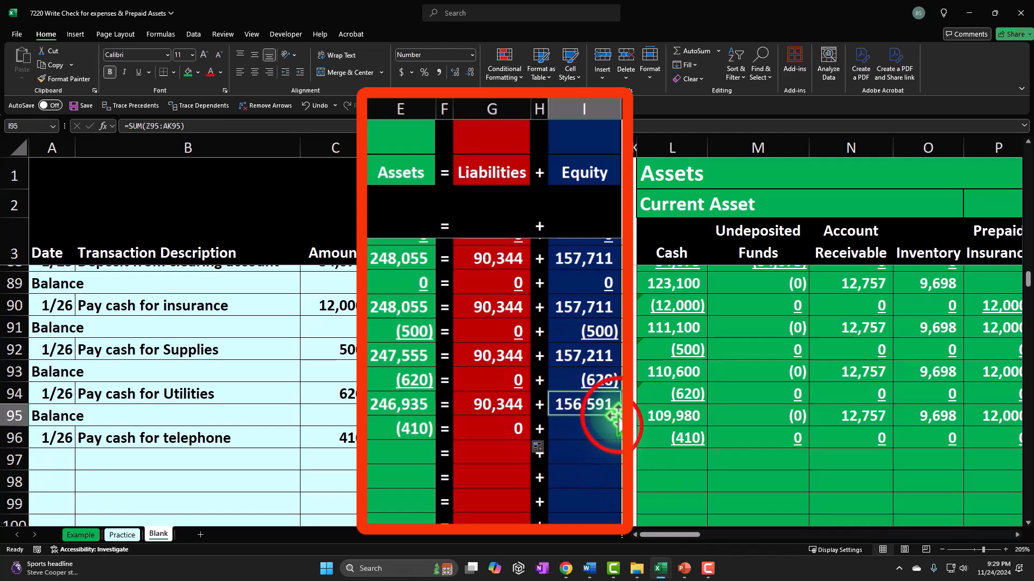
pyautogui.moveTo(610, 428); pyautogui.dragTo(607, 445)
# Step: Set cell A97 to reference the Balance label in A95
pyautogui.click(64, 459)
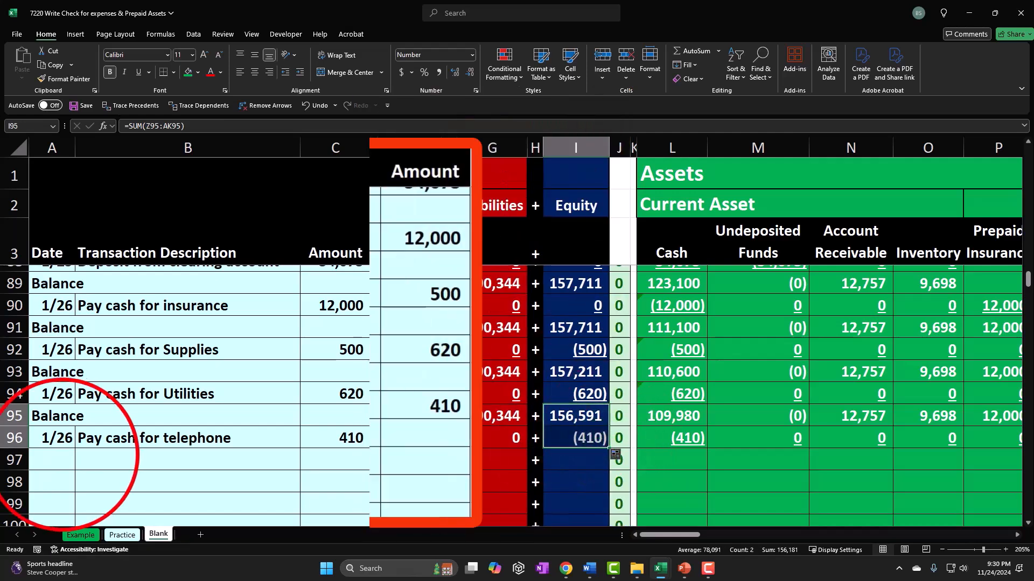
pyautogui.write('=')
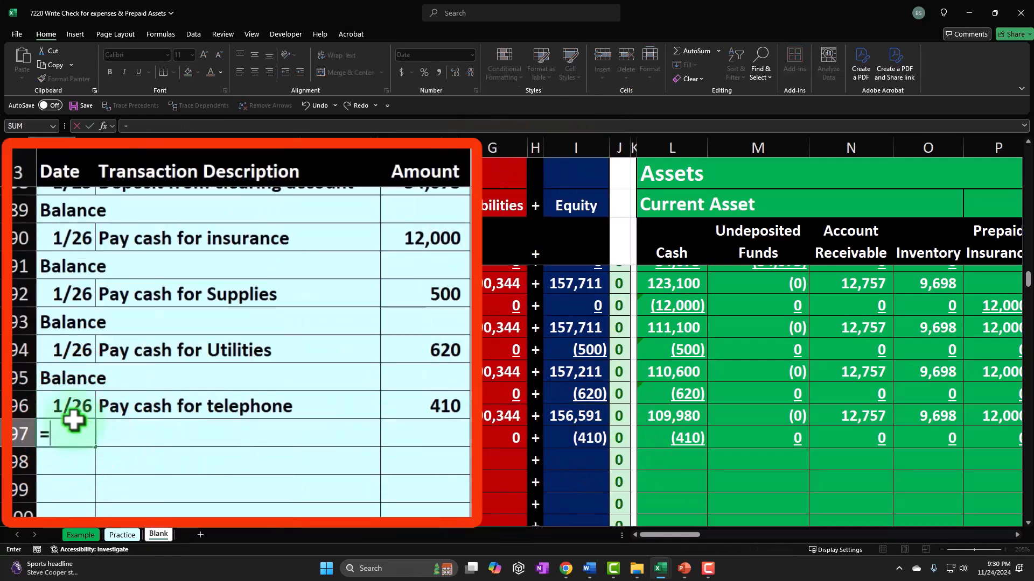
pyautogui.press('Return')
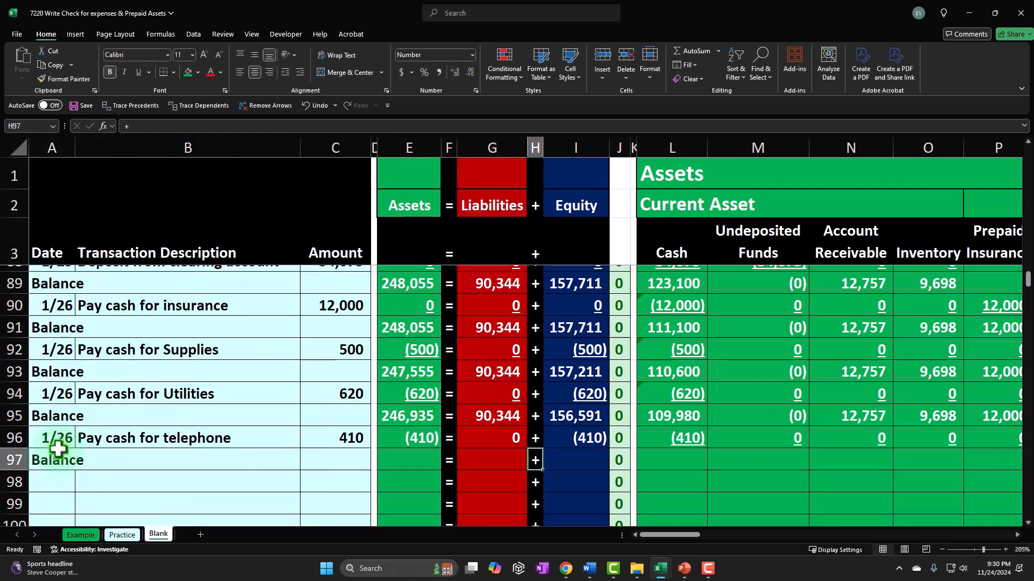
# Step: Enter a balance formula in L97 summing the Cash cells of rows 95 and 96
pyautogui.write('=')
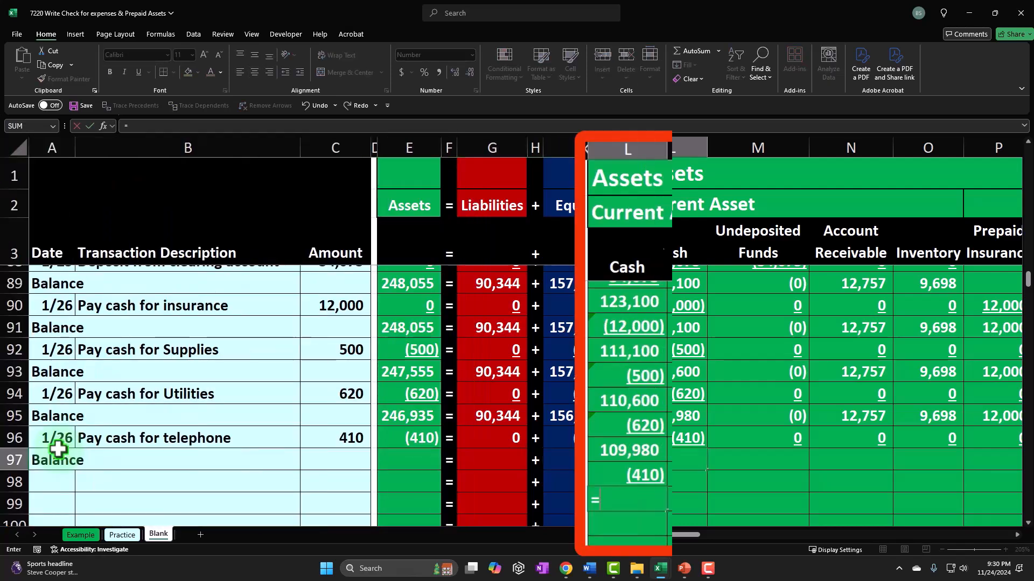
pyautogui.write('su')
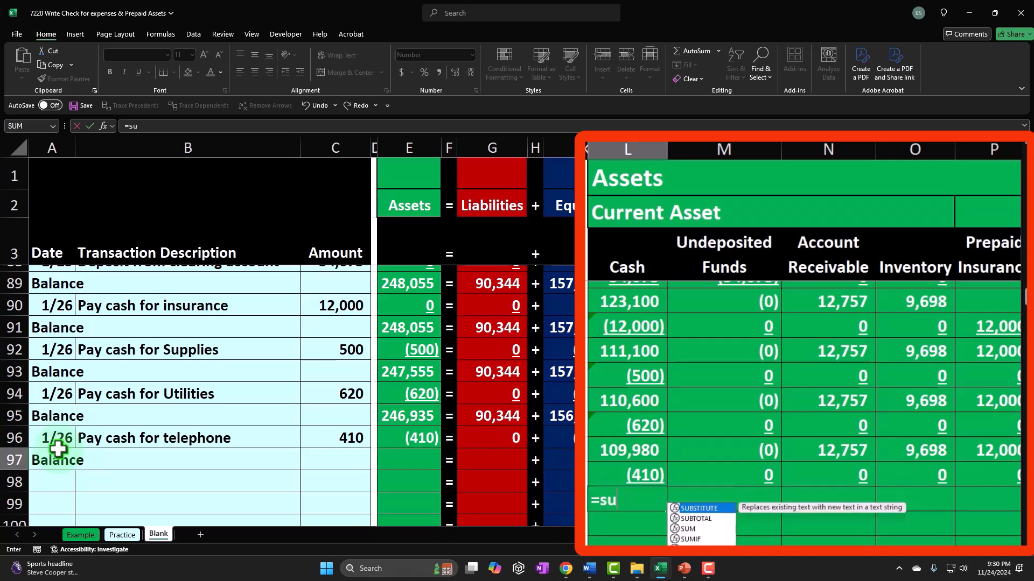
pyautogui.write('m(')
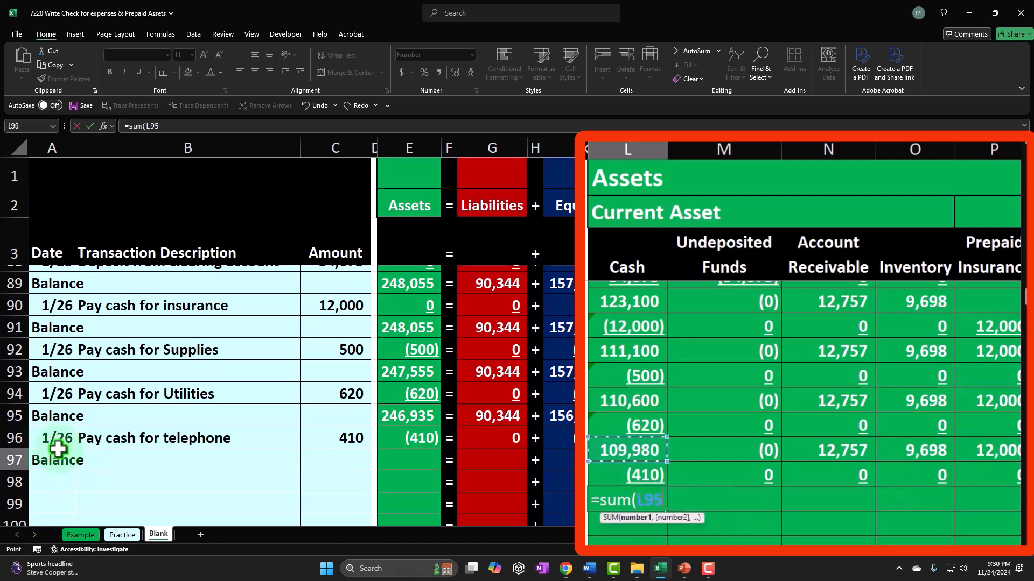
pyautogui.press('Return')
pyautogui.click(51, 482)
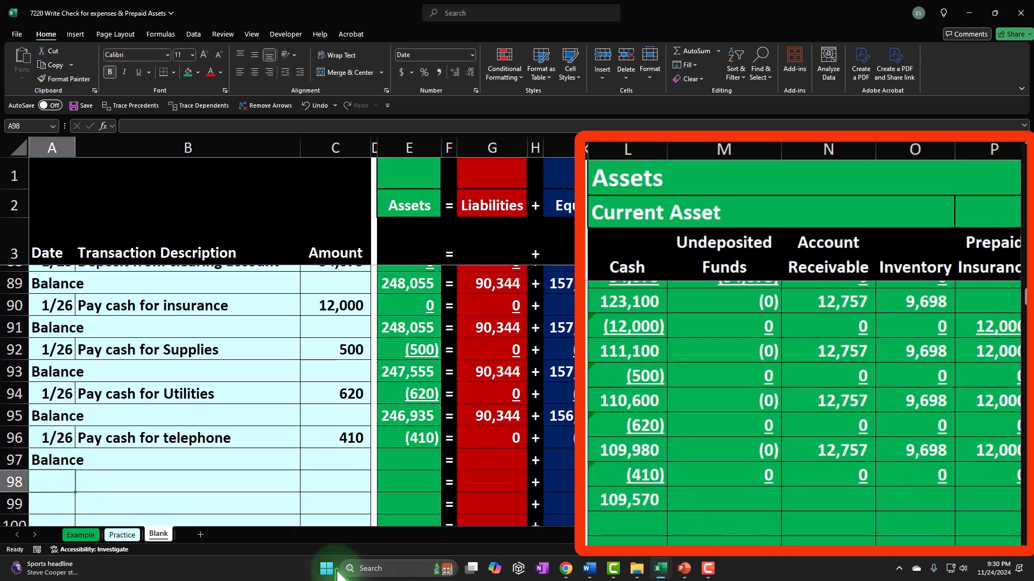
# Step: Copy the L97 balance formula across row 97 into all asset, liability and equity account columns as formulas
pyautogui.click(685, 461)
pyautogui.hotkey('ctrl', 'c')
pyautogui.moveTo(749, 461); pyautogui.dragTo(687, 473)
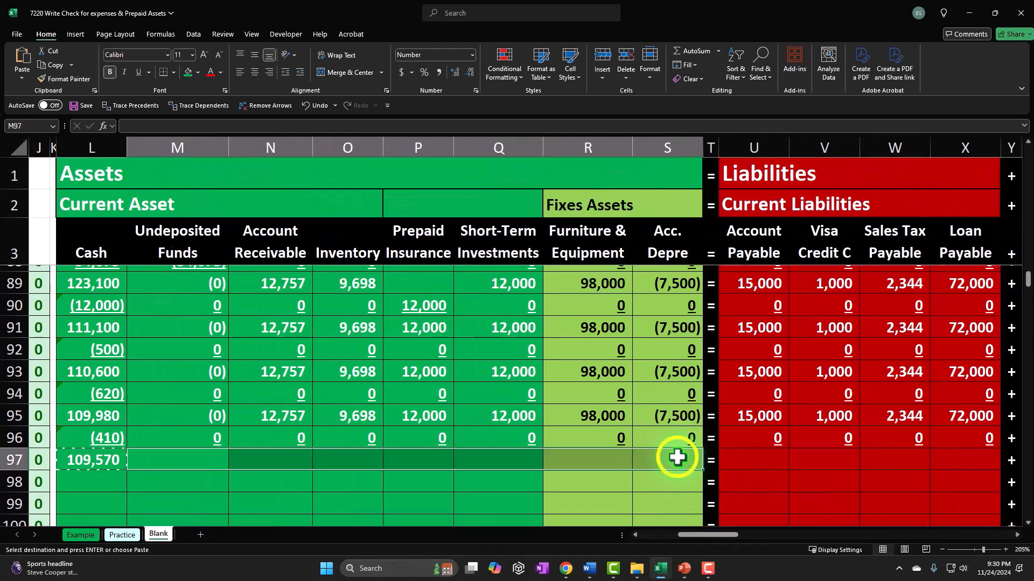
pyautogui.rightClick(679, 460)
pyautogui.click(756, 148)
pyautogui.moveTo(761, 461); pyautogui.dragTo(852, 462)
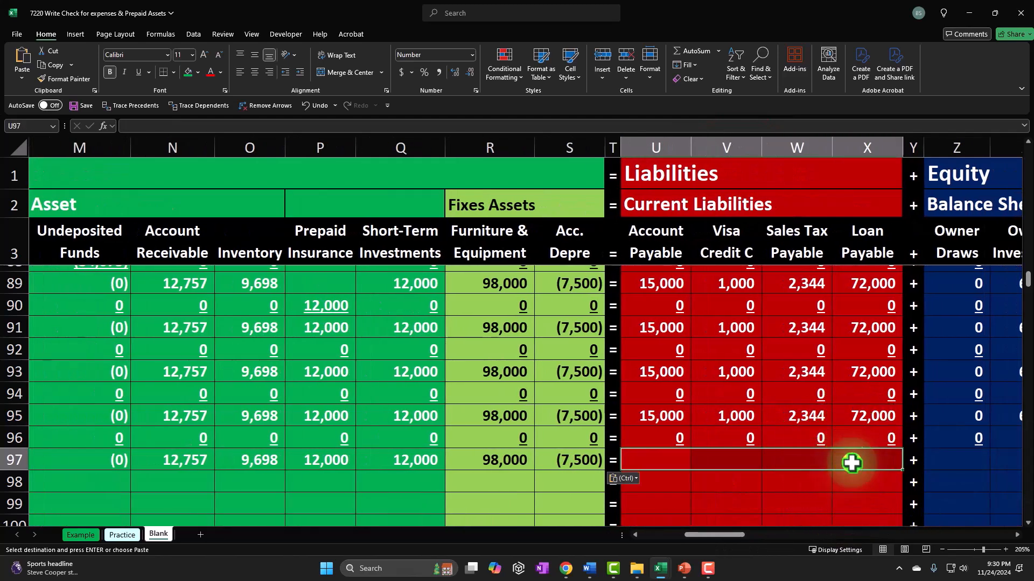
pyautogui.rightClick(852, 463)
pyautogui.click(870, 156)
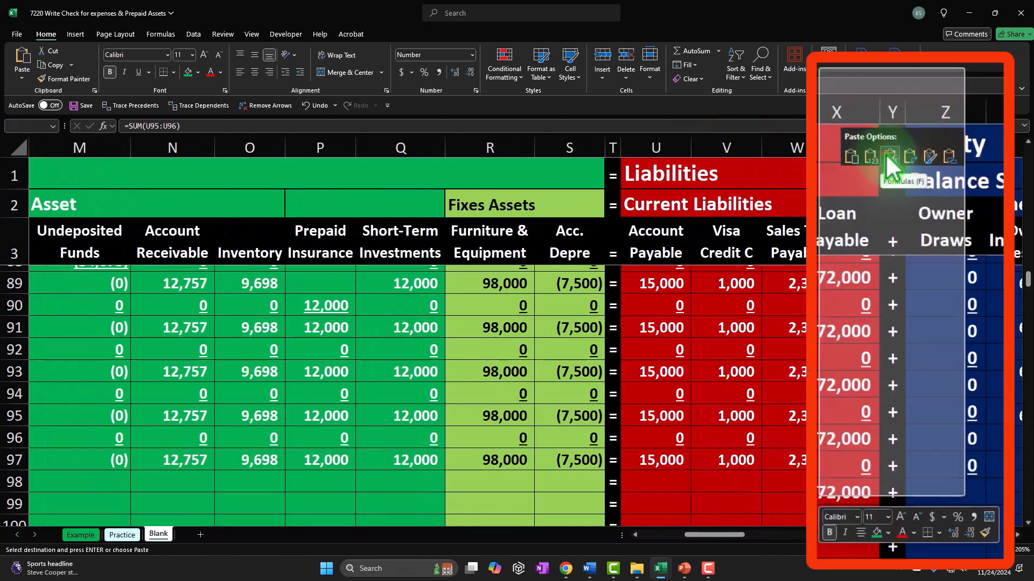
pyautogui.moveTo(972, 459); pyautogui.dragTo(831, 456)
pyautogui.rightClick(833, 463)
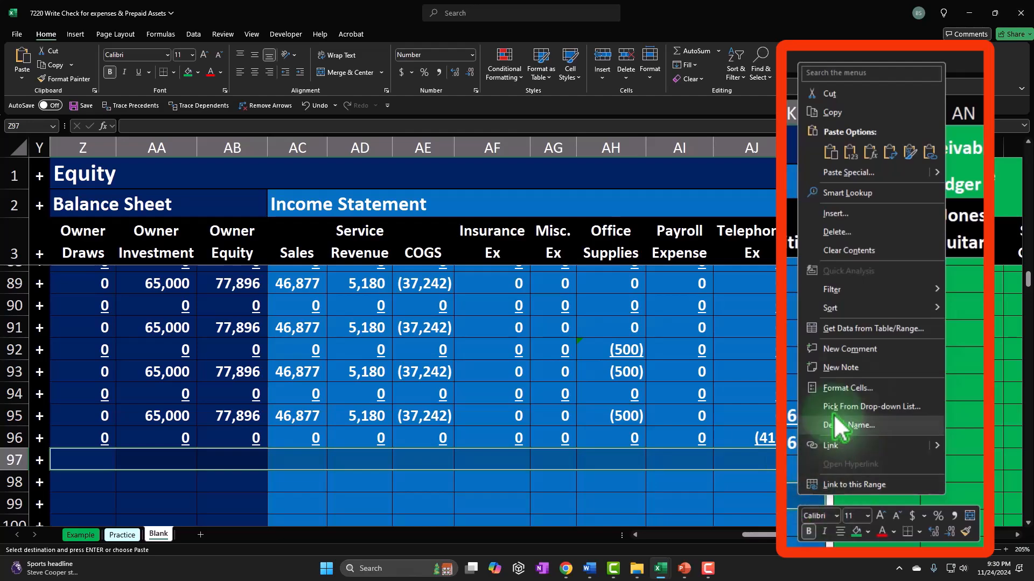
pyautogui.click(868, 155)
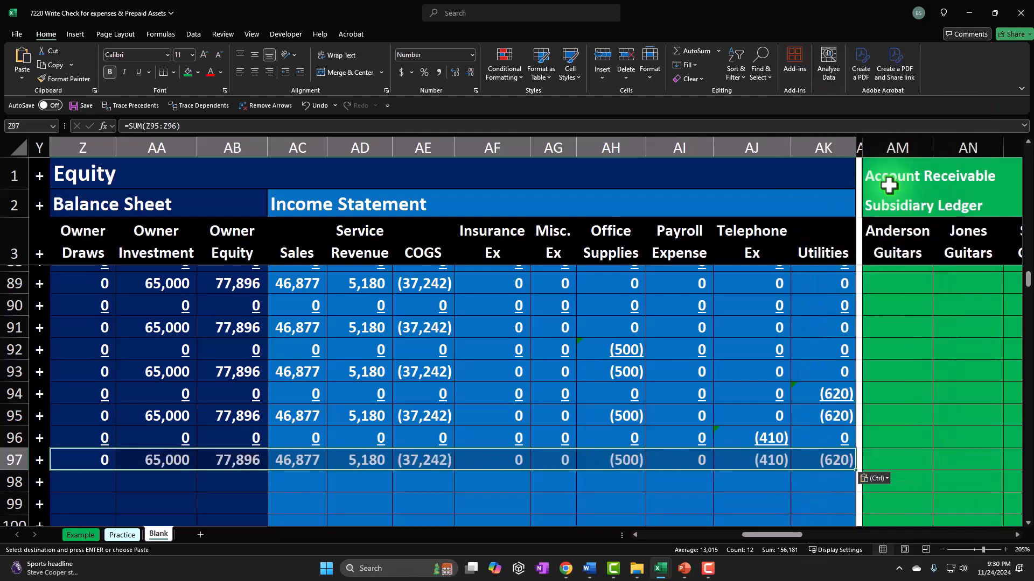
# Step: Copy the row 96 Assets, Liabilities and Equity total formulas down into row 97
pyautogui.press('Home')
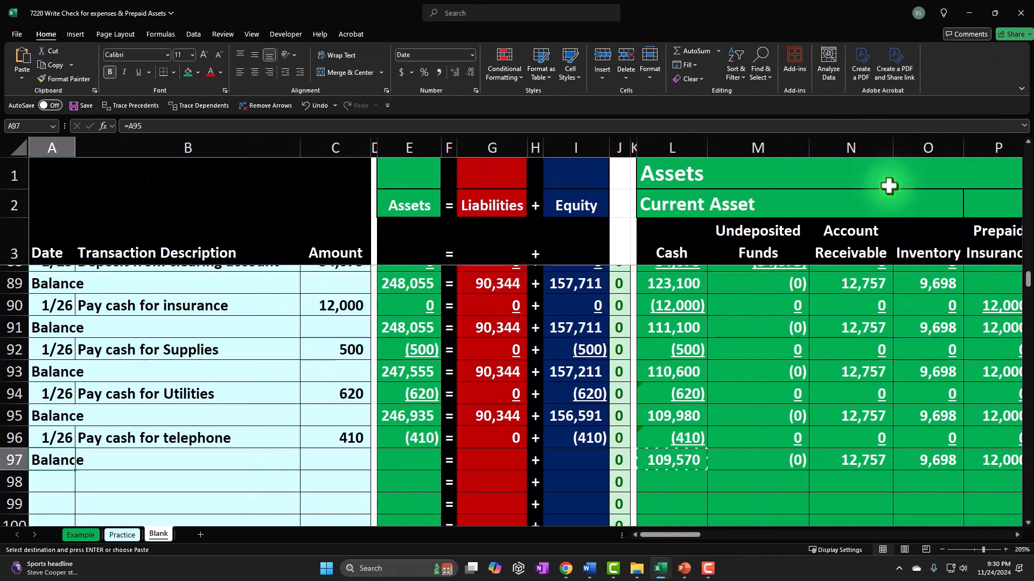
pyautogui.click(409, 439)
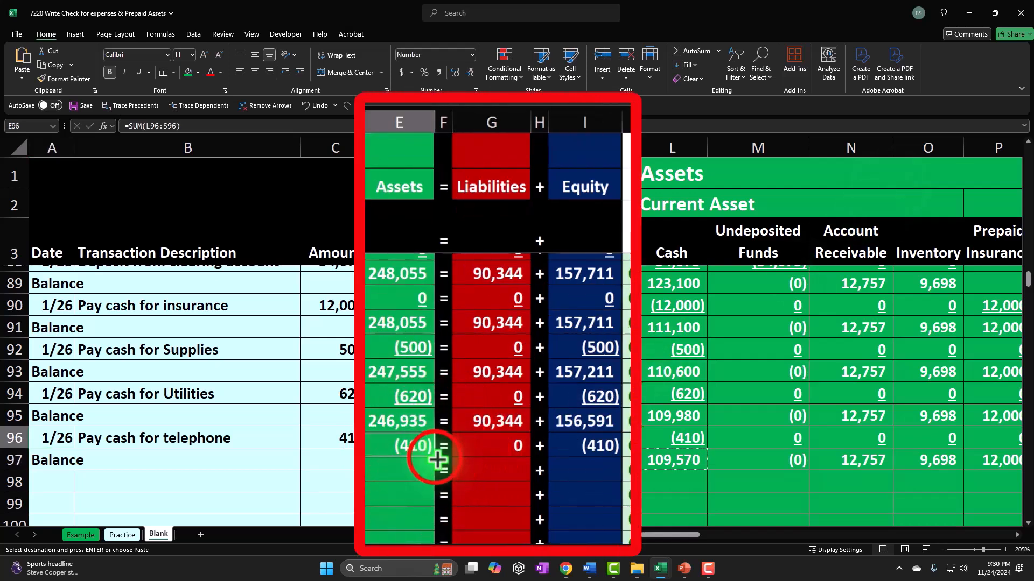
pyautogui.moveTo(437, 472); pyautogui.dragTo(457, 466)
pyautogui.click(508, 451)
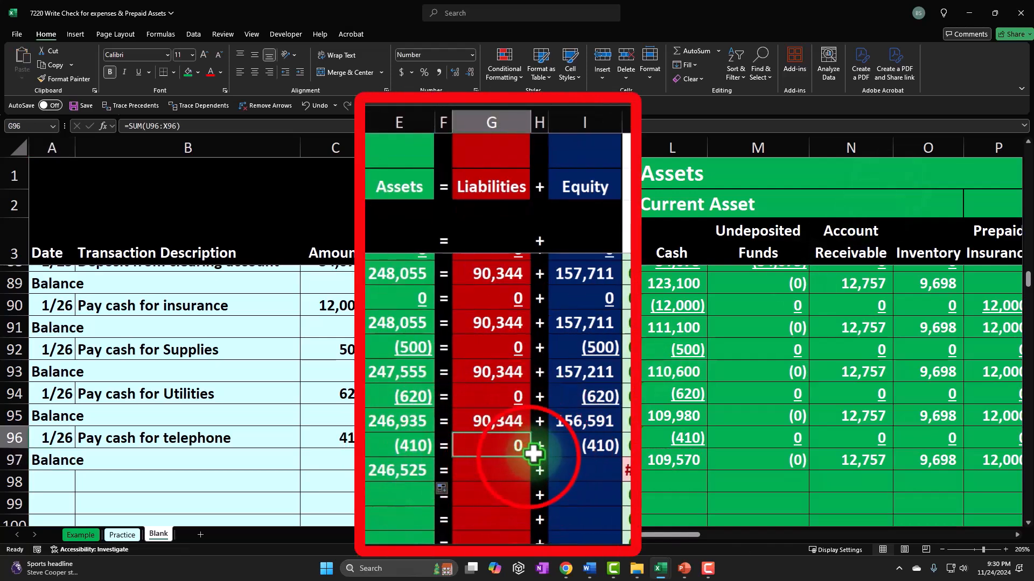
pyautogui.moveTo(532, 460); pyautogui.dragTo(532, 479)
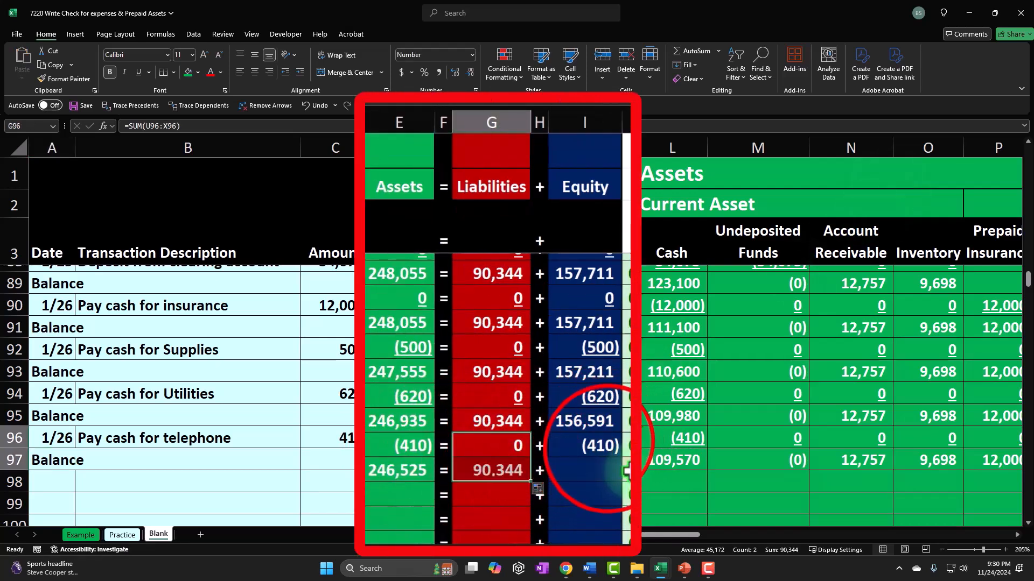
pyautogui.click(595, 448)
pyautogui.moveTo(624, 461)
pyautogui.mouseDown()
pyautogui.moveTo(618, 456)
pyautogui.moveTo(623, 476)
pyautogui.mouseUp()
pyautogui.click(585, 445)
# Step: Underline the row 96 Assets, Liabilities and Equity totals
pyautogui.keyDown('ctrl'); pyautogui.click(492, 438); pyautogui.keyUp('ctrl')
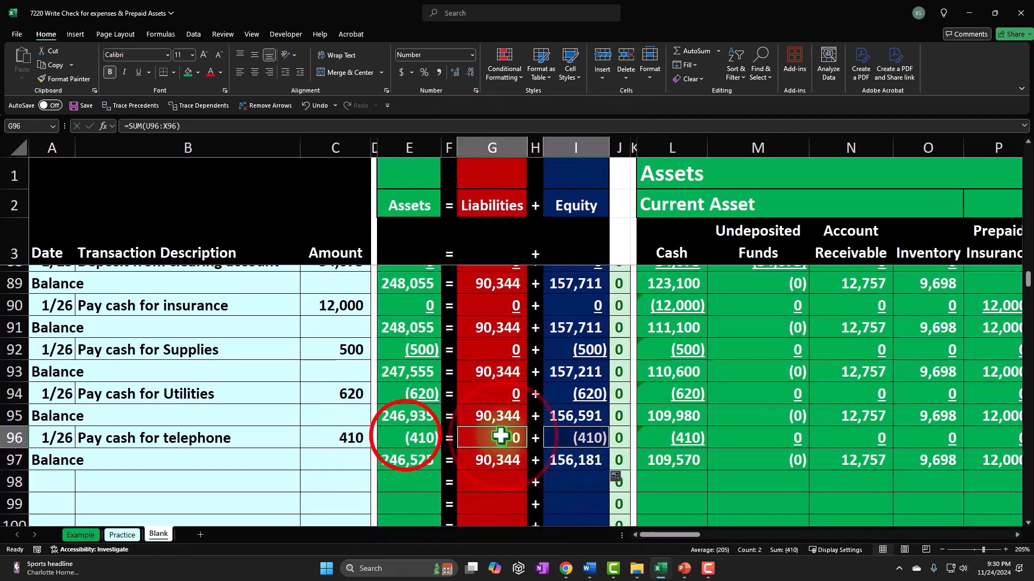
pyautogui.keyDown('ctrl'); pyautogui.click(405, 436); pyautogui.keyUp('ctrl')
pyautogui.click(138, 71)
# Step: Review the transaction descriptions and amounts in rows 90 through 96
pyautogui.click(227, 439)
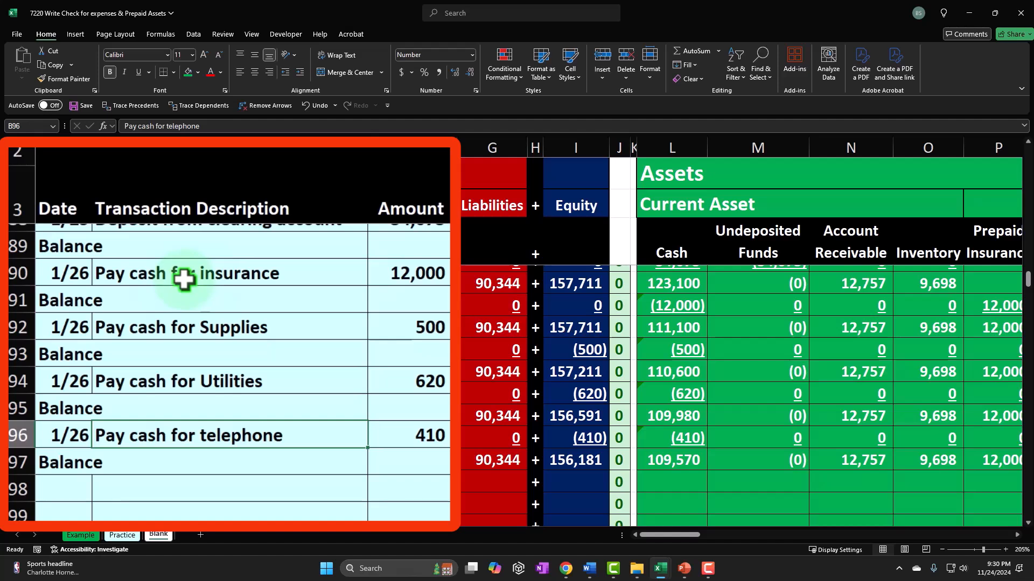
pyautogui.click(406, 273)
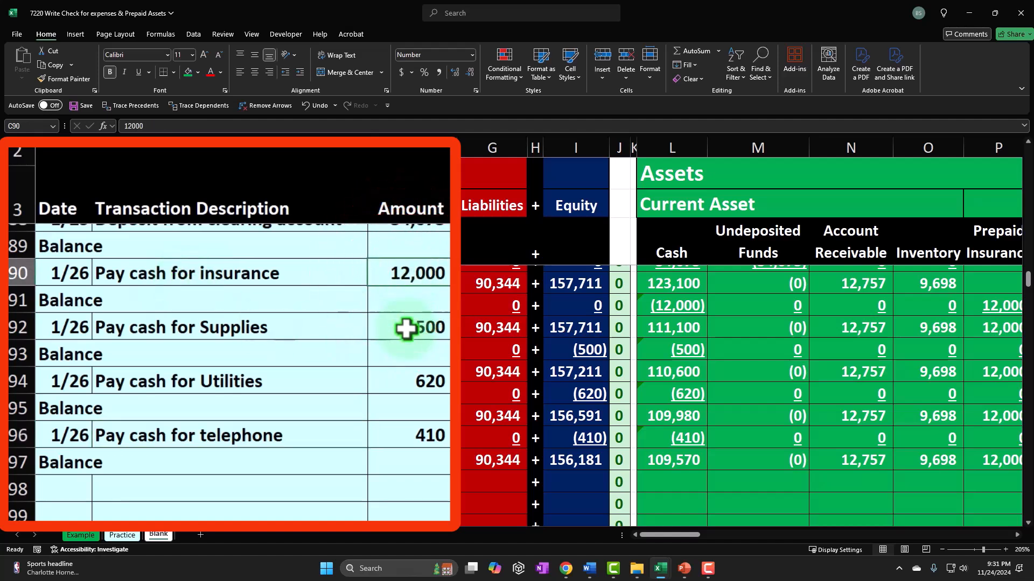
pyautogui.click(406, 328)
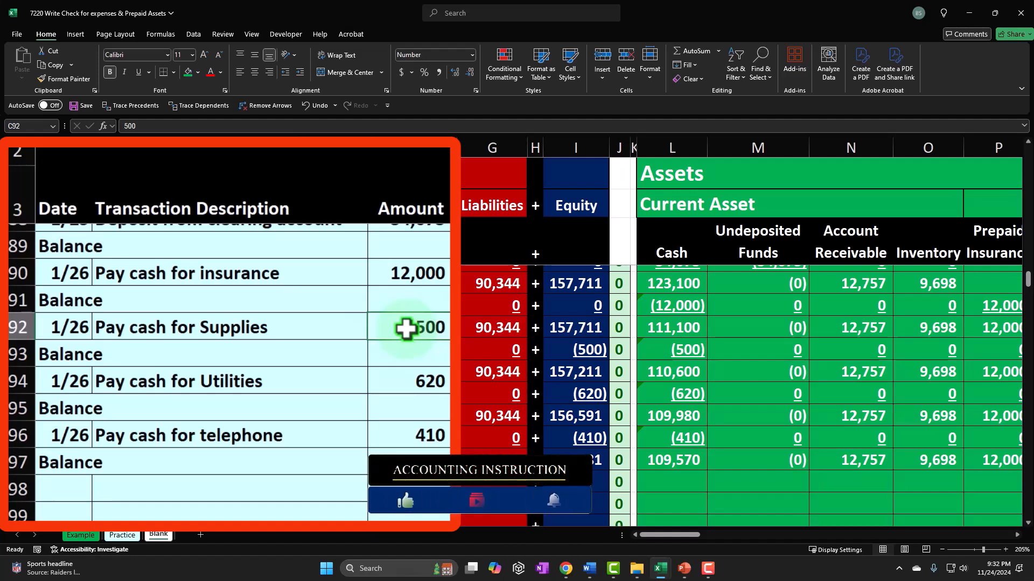
pyautogui.click(418, 278)
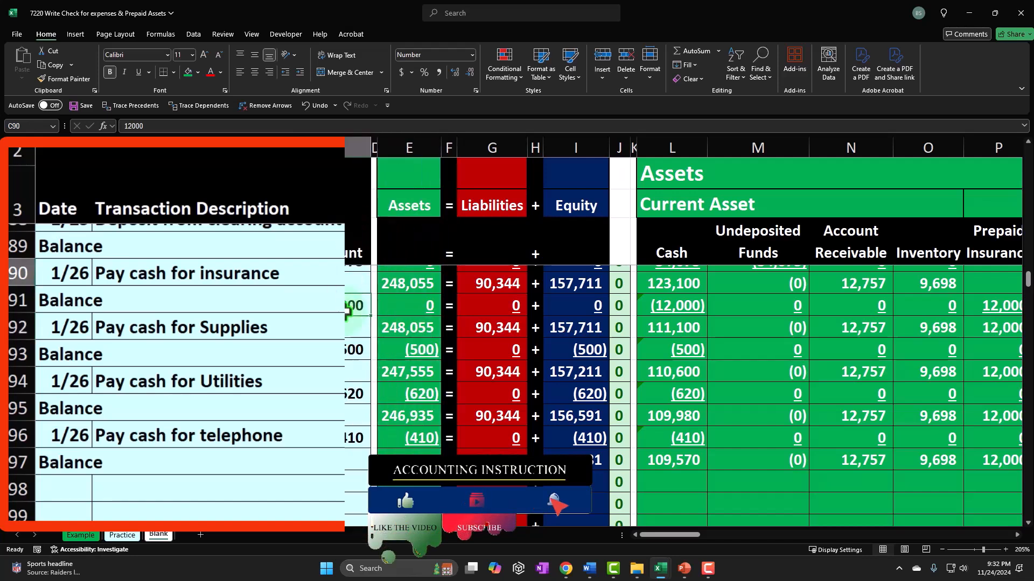